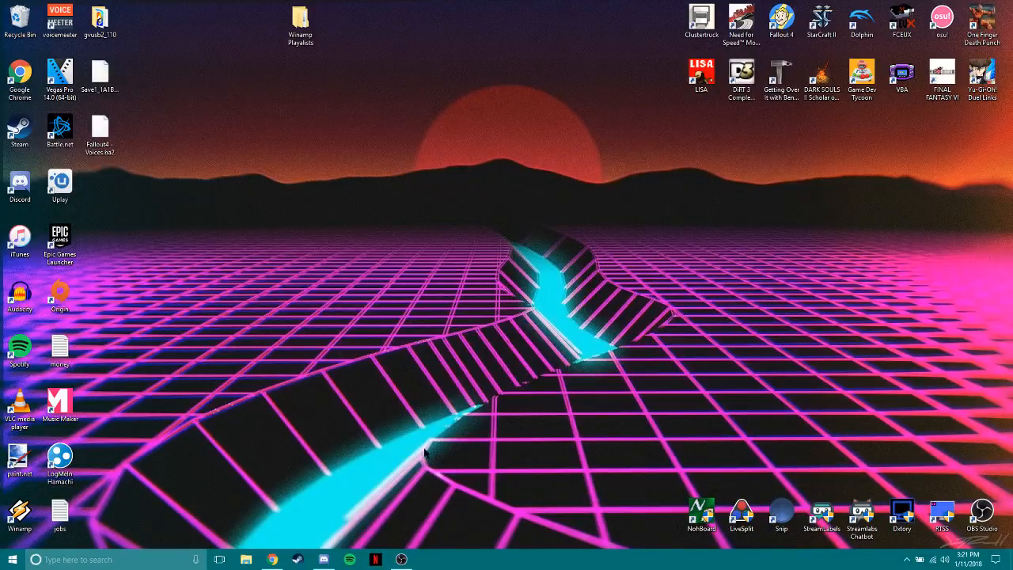
In Chrome, search speedrun.com for "fallout", open the Fallout 4 leaderboard, and look through the game's Resources page.
left_click(272, 559)
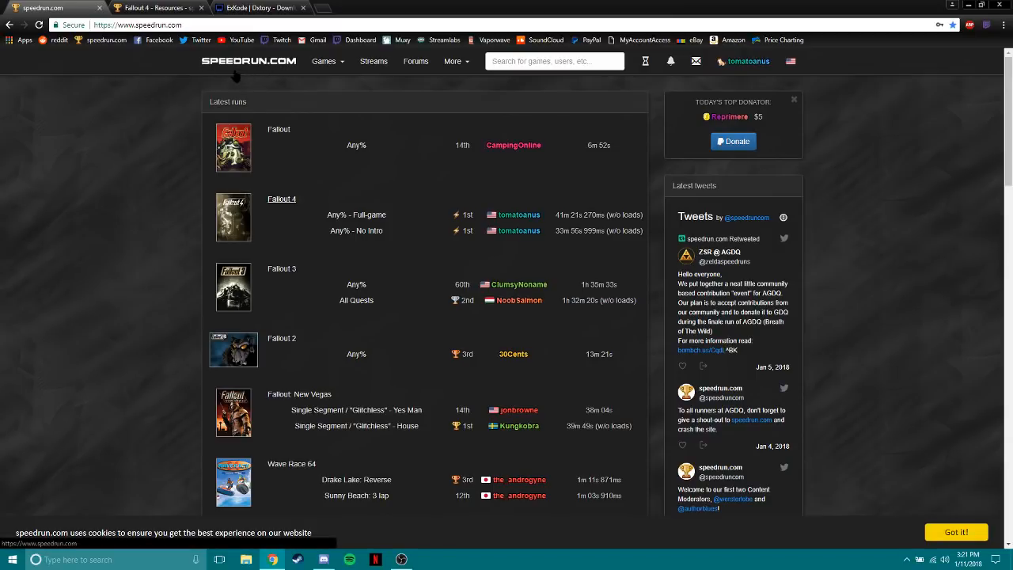
left_click(514, 63)
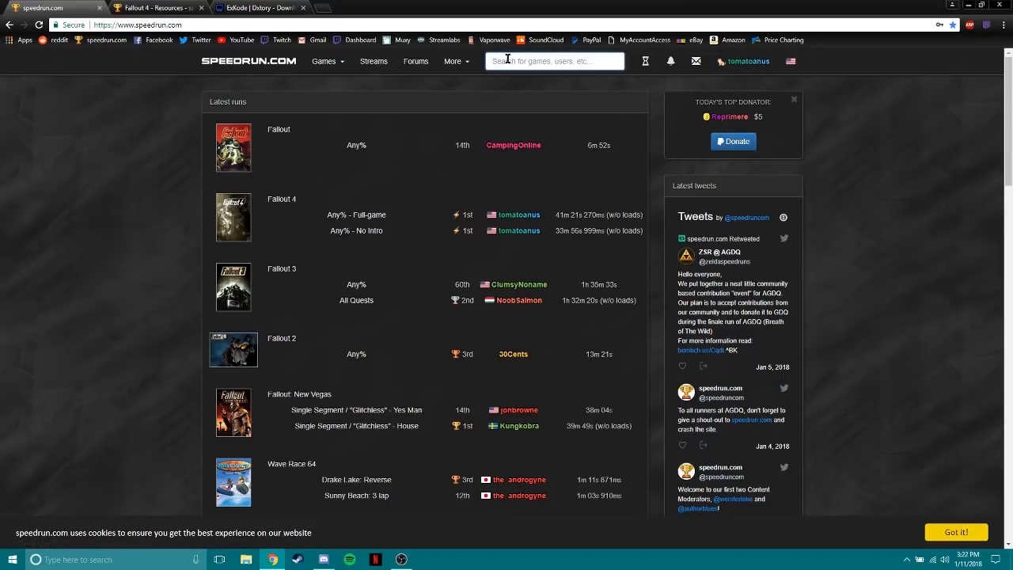
type("fallout")
left_click(504, 152)
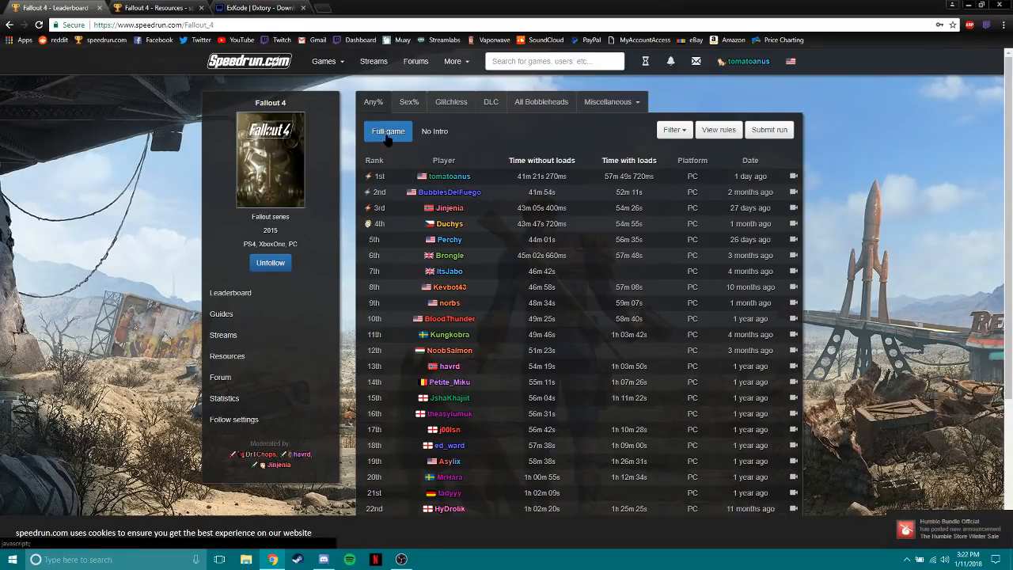
left_click(267, 356)
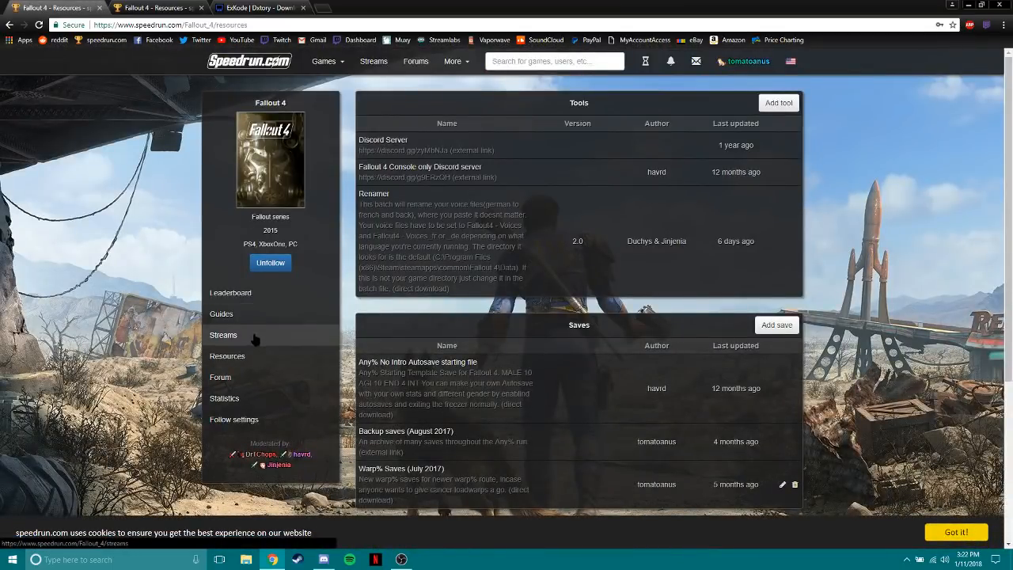
scroll(333, 380, "down", 3)
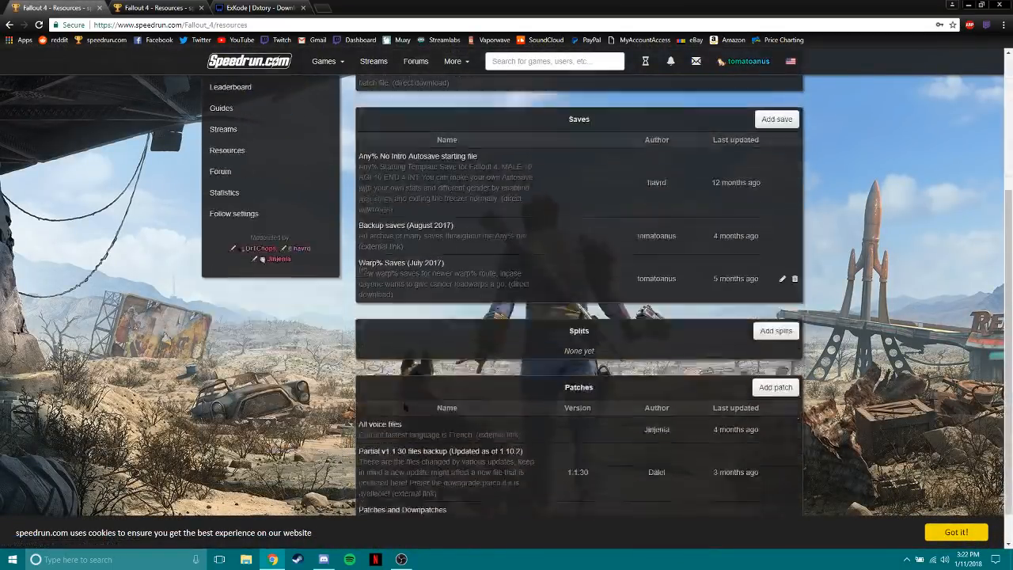
scroll(396, 385, "up", 3)
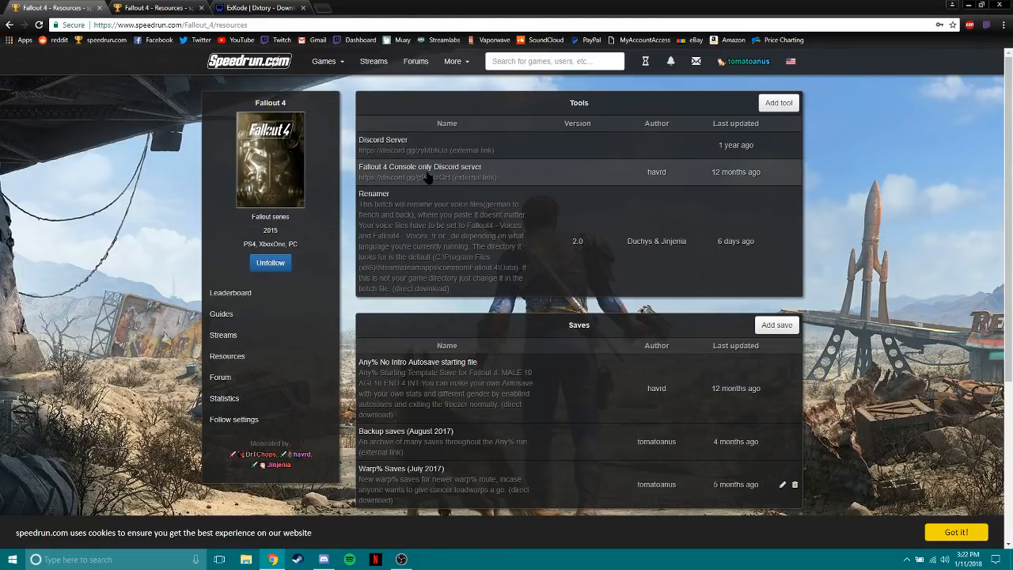
scroll(426, 174, "down", 2)
scroll(411, 147, "up", 2)
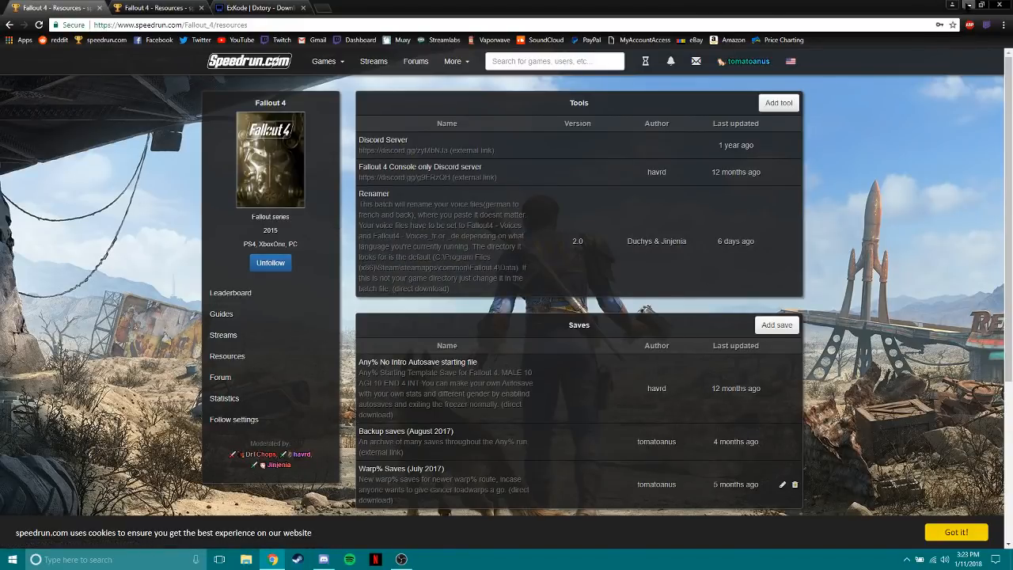
Switch to Steam and view the Fallout 4 entry in the game library, then minimize Steam.
key("super+d")
left_click(297, 559)
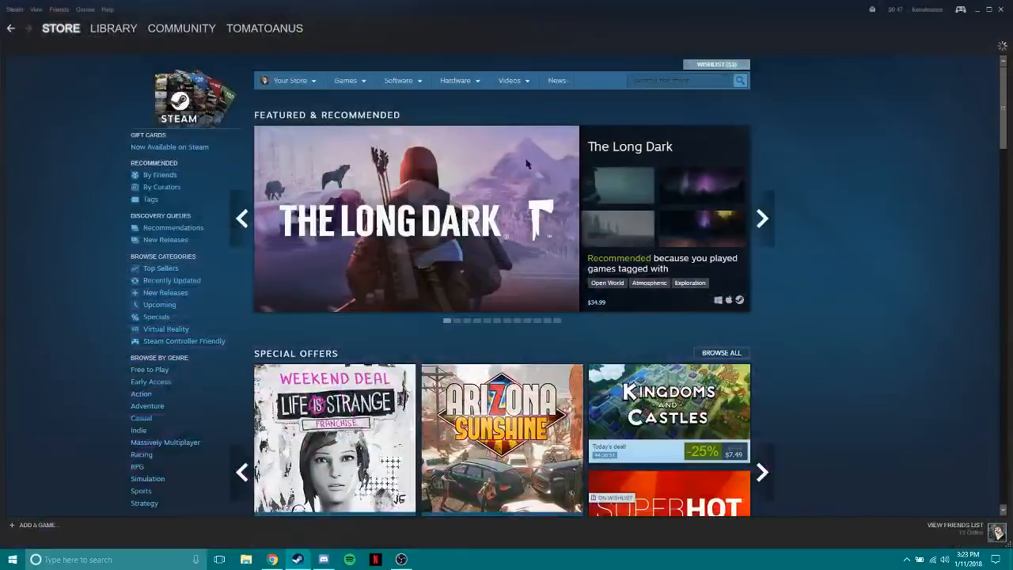
left_click(107, 29)
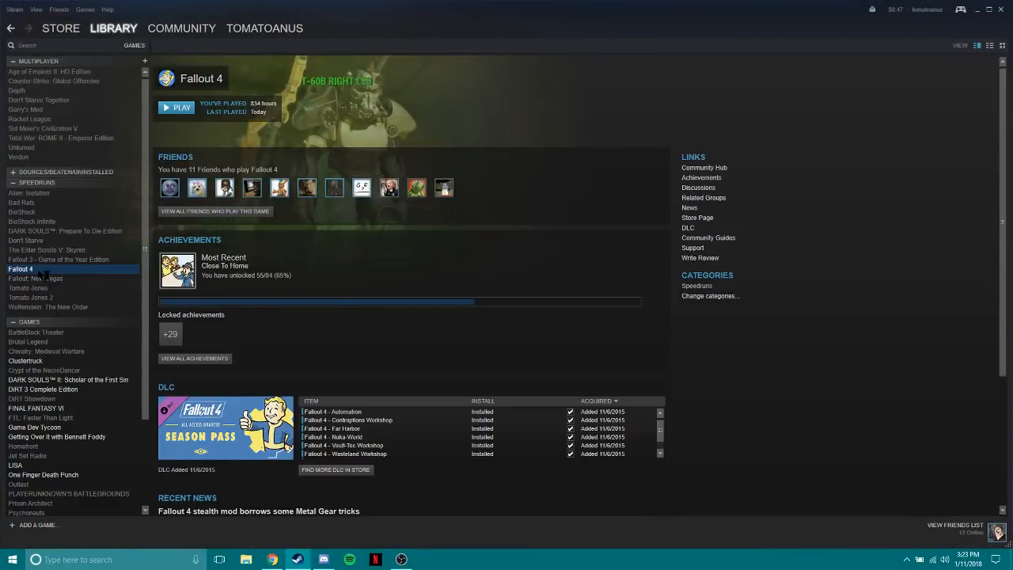
left_click(975, 9)
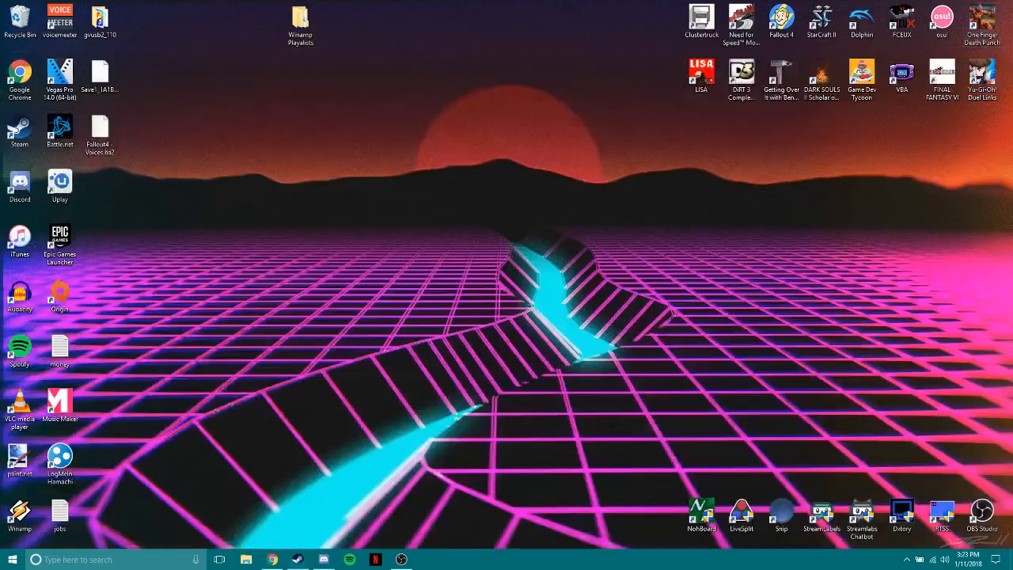
Return to the Fallout 4 resources in Chrome and open the "Partial v1.1.30 files backup (Updated as of 1.10.2)" patch link.
left_click(272, 559)
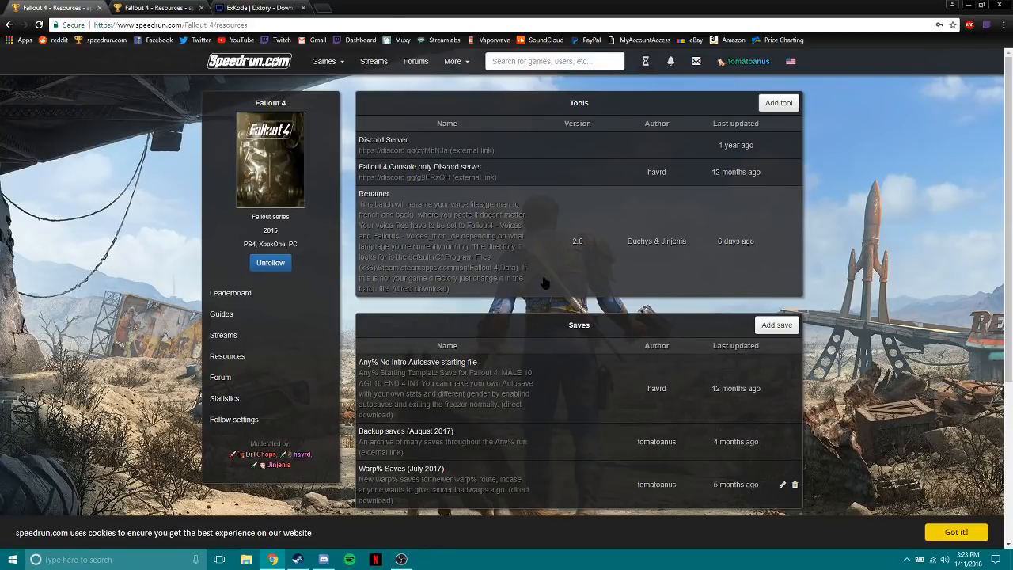
scroll(537, 267, "down", 2)
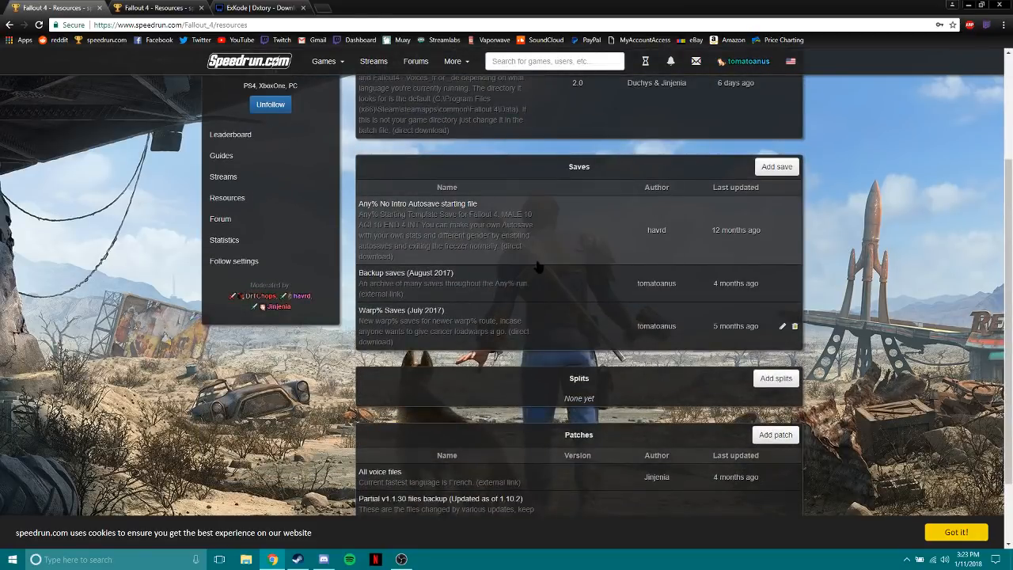
scroll(537, 267, "down", 1)
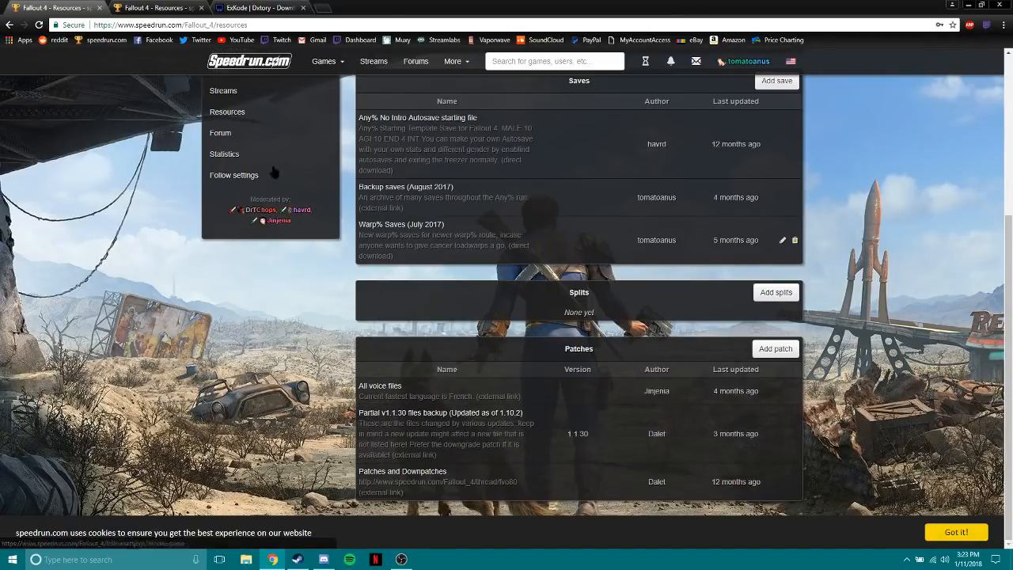
scroll(271, 169, "up", 2)
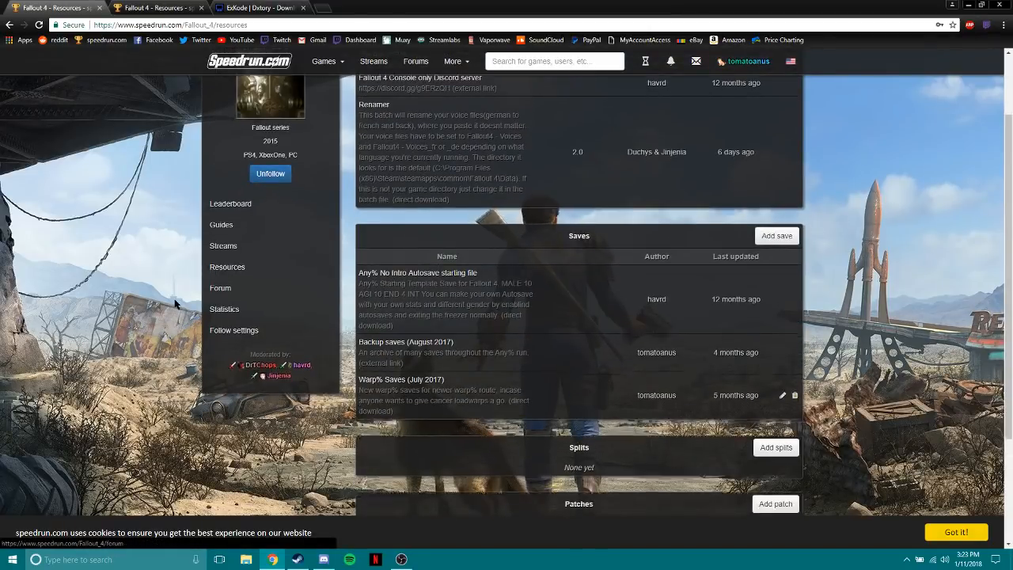
scroll(329, 392, "down", 2)
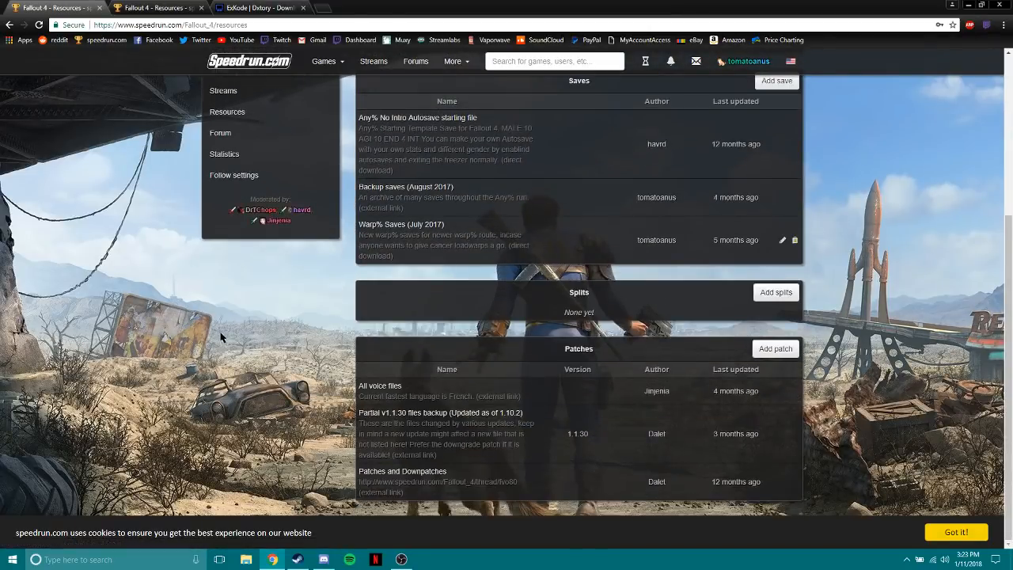
left_click(388, 417)
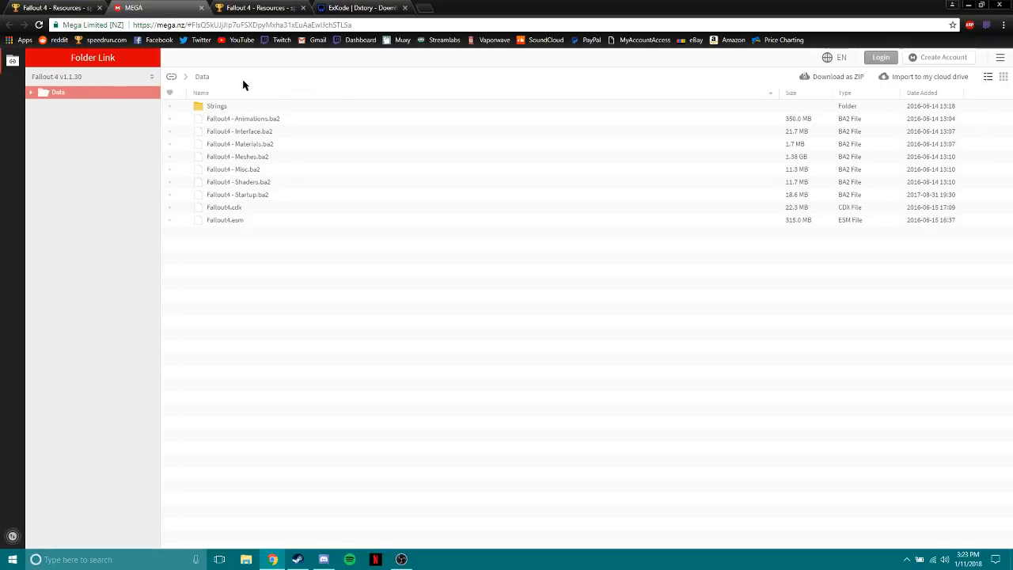
Examine the Data folder and the root folder of the shared Fallout 4 v1.1.30 files, then close the MEGA page.
left_click(172, 77)
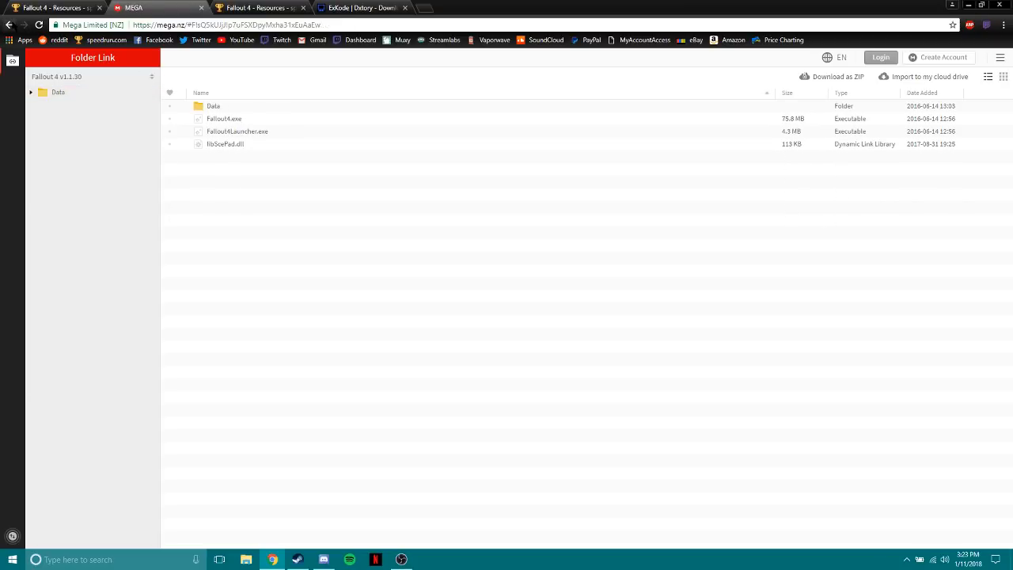
left_click(9, 25)
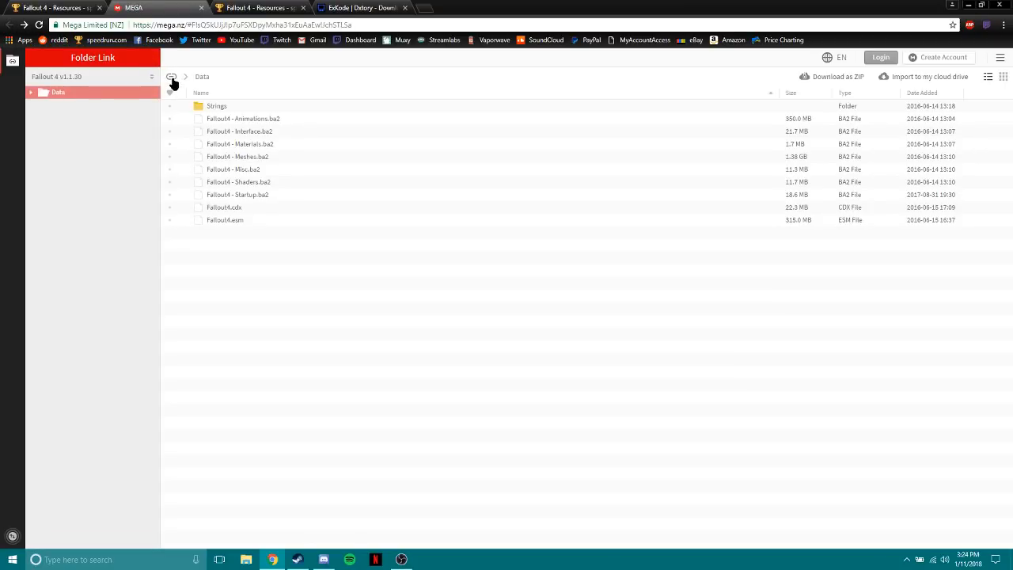
left_click(171, 78)
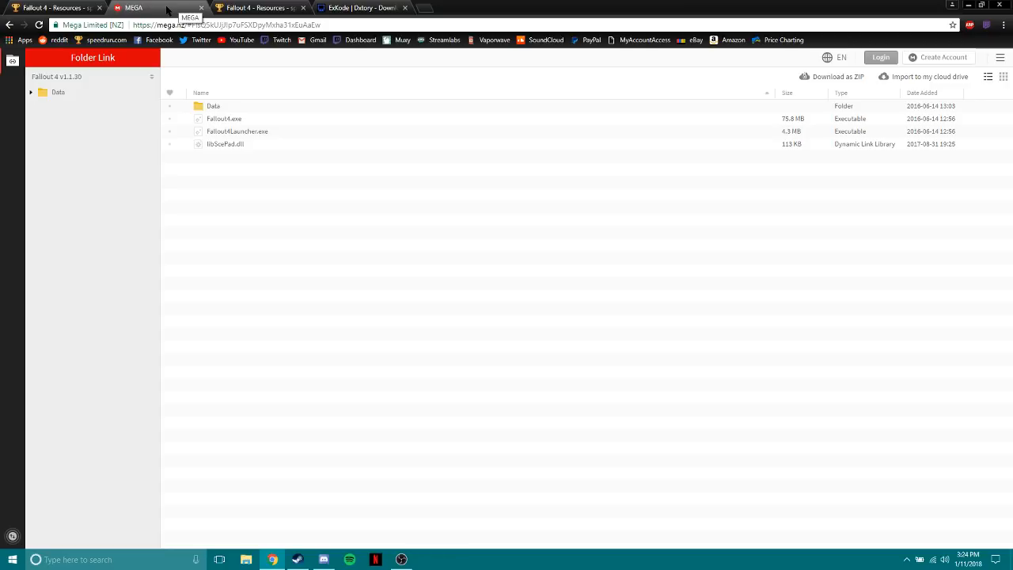
left_click(201, 8)
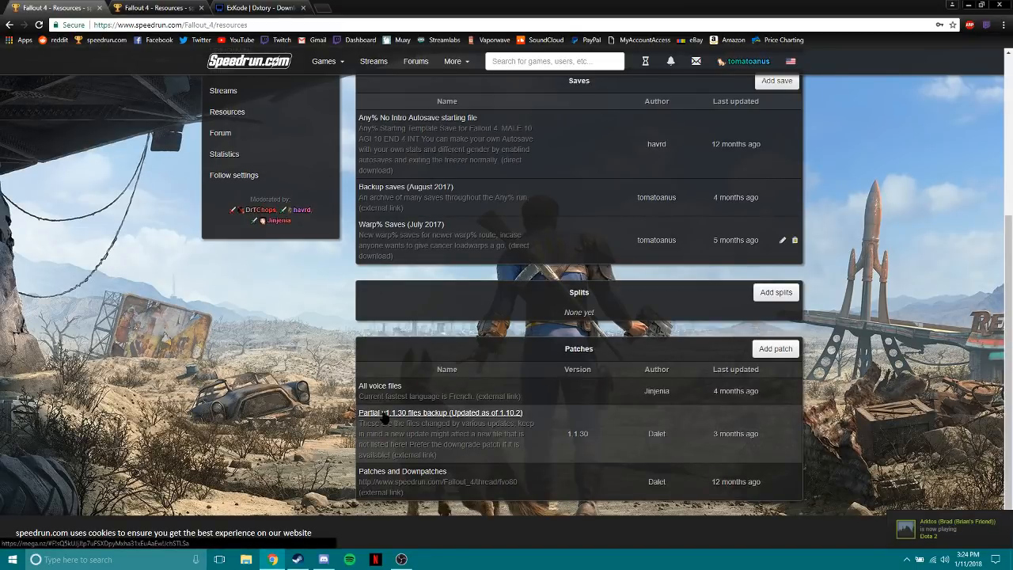
Minimize Chrome and browse in File Explorer to the Games\steamapps\common folder on Local Disk (D:).
left_click(267, 557)
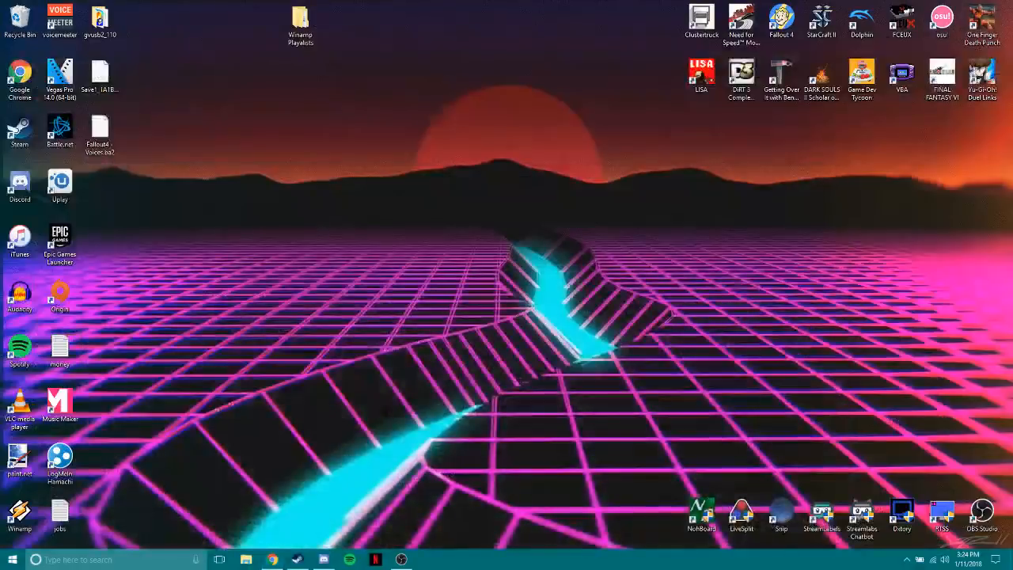
left_click(246, 558)
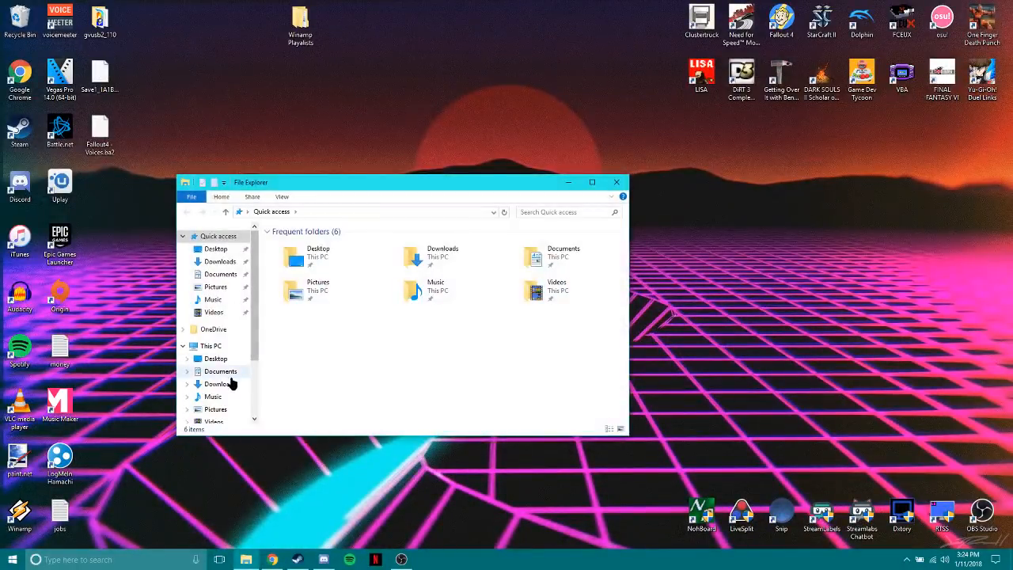
scroll(231, 384, "down", 2)
left_click(228, 376)
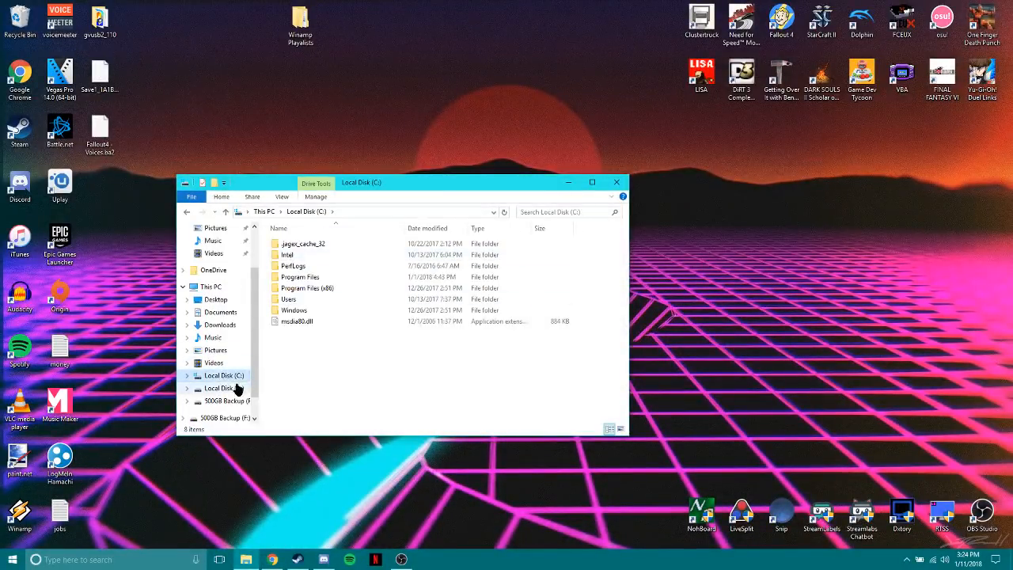
left_click(236, 389)
double_click(292, 244)
double_click(291, 245)
left_click(293, 247)
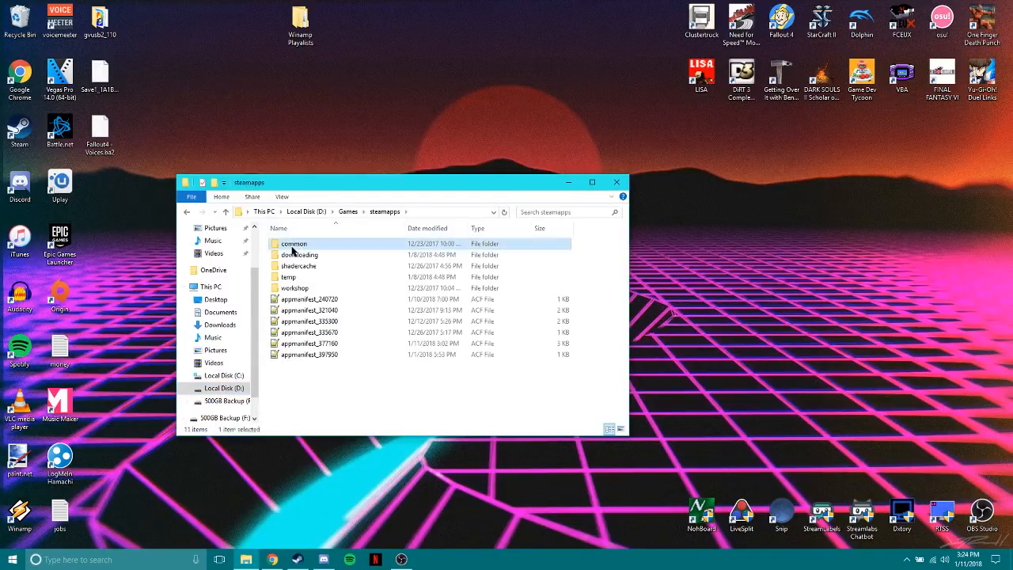
double_click(292, 246)
Go back to the root of Local Disk (D:) and retrace Games, steamapps and common to open the Fallout 4 install folder.
double_click(187, 212)
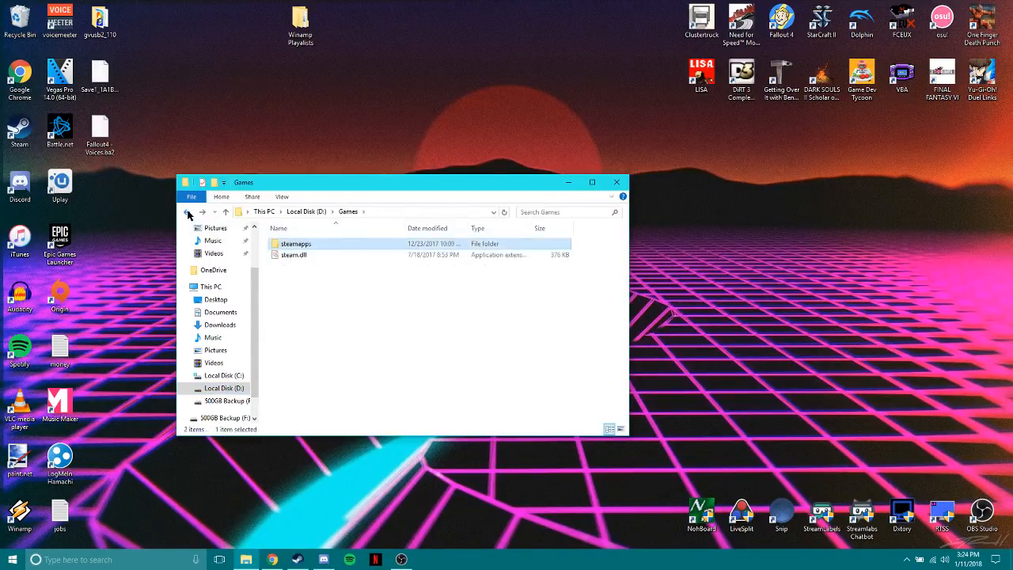
left_click(187, 212)
double_click(285, 245)
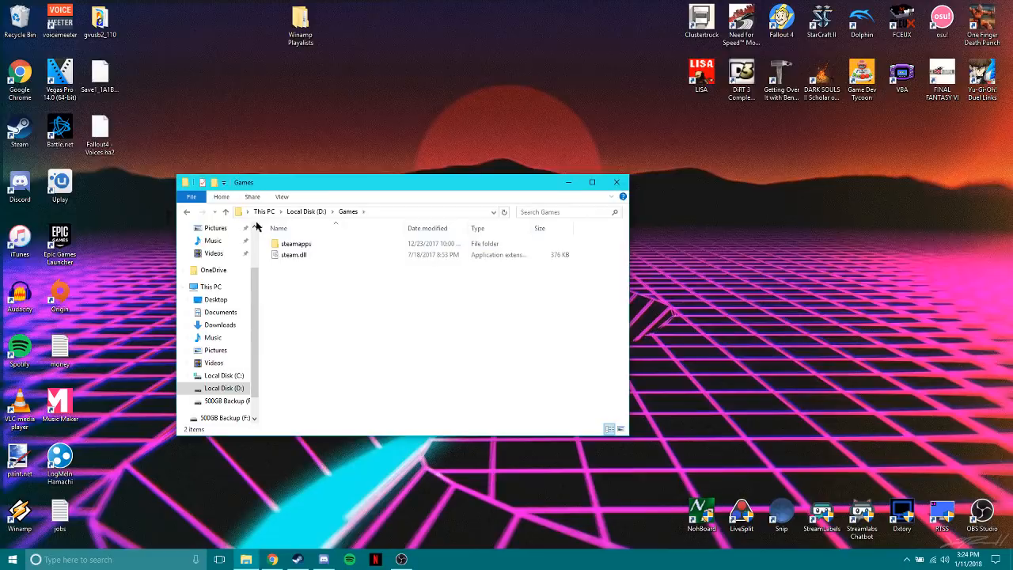
double_click(308, 246)
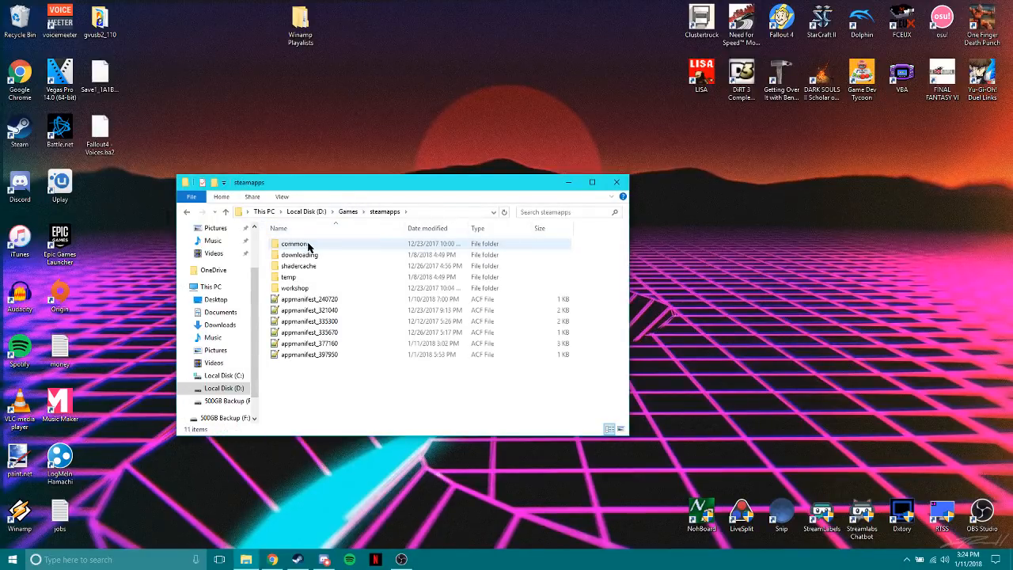
double_click(307, 245)
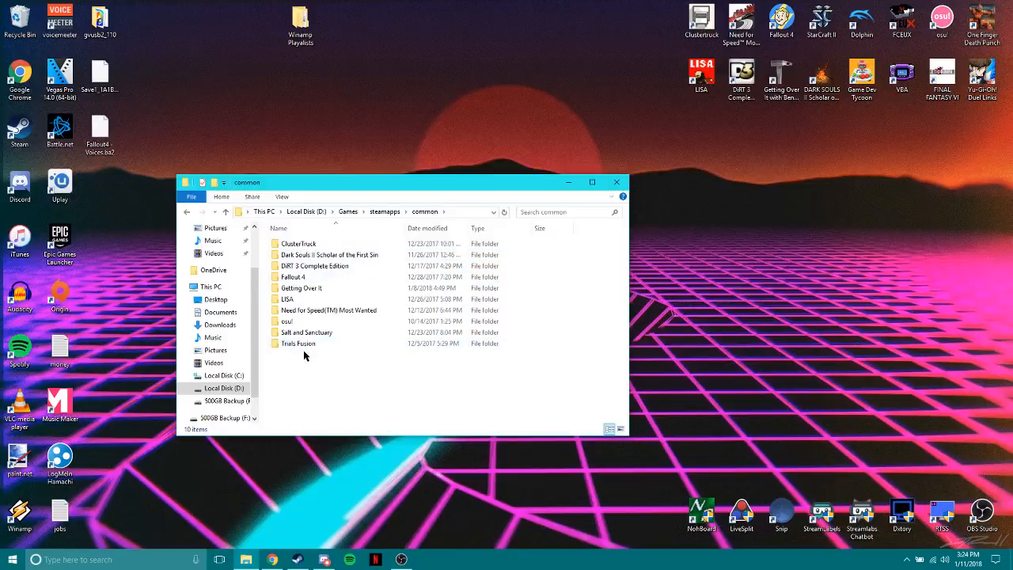
double_click(304, 278)
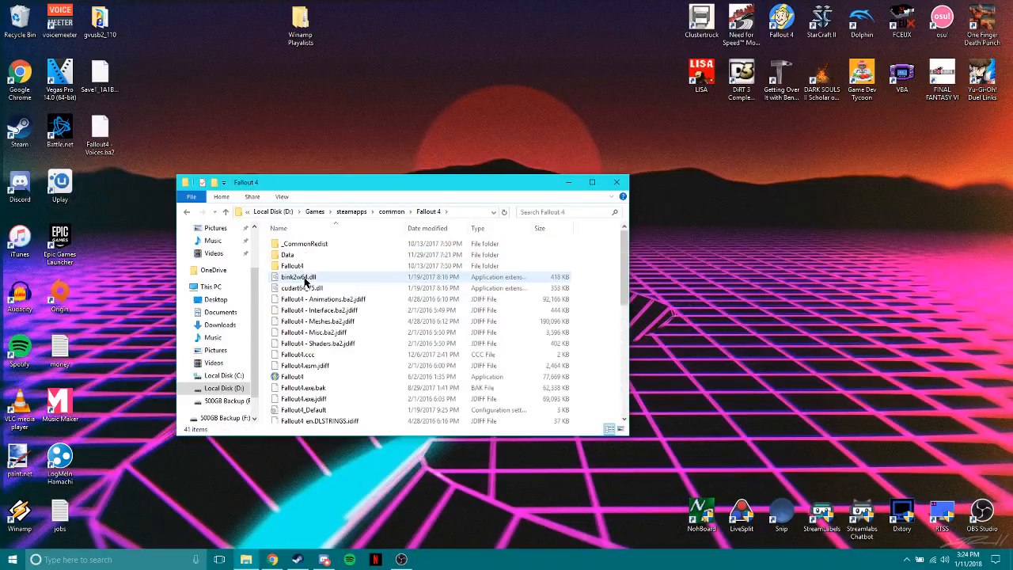
scroll(308, 283, "down", 8)
scroll(325, 305, "up", 8)
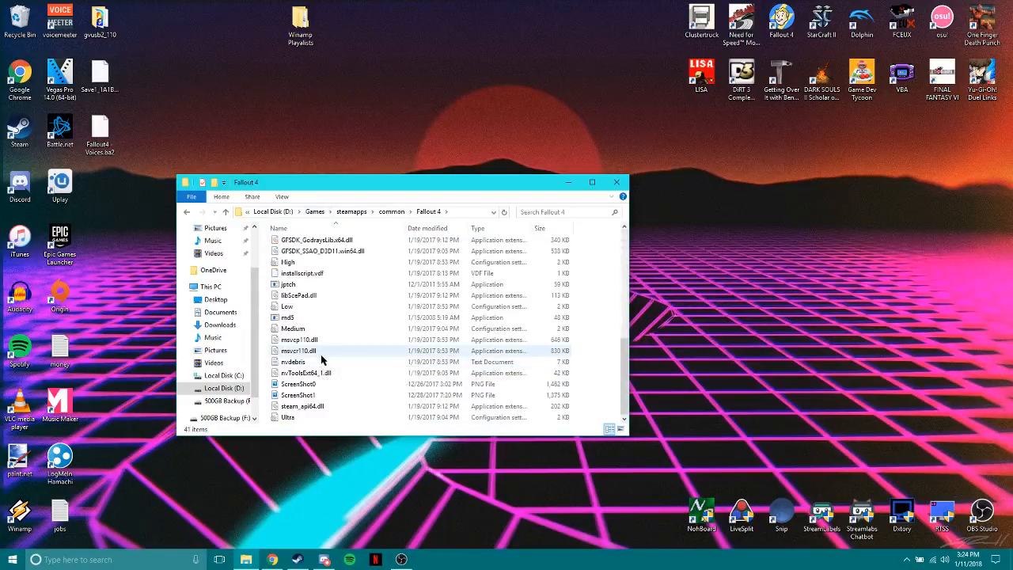
scroll(321, 372, "up", 8)
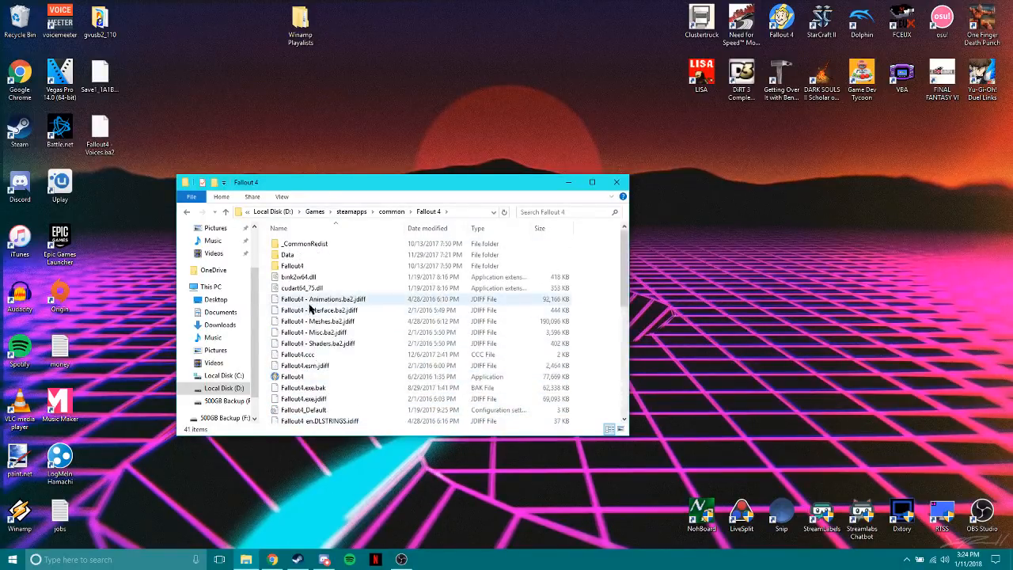
Open the 500GB Backup (F:) drive in a separate window beside the install folder and enter its Fallout 4 Files folder.
left_click_drag(300, 188, 597, 198)
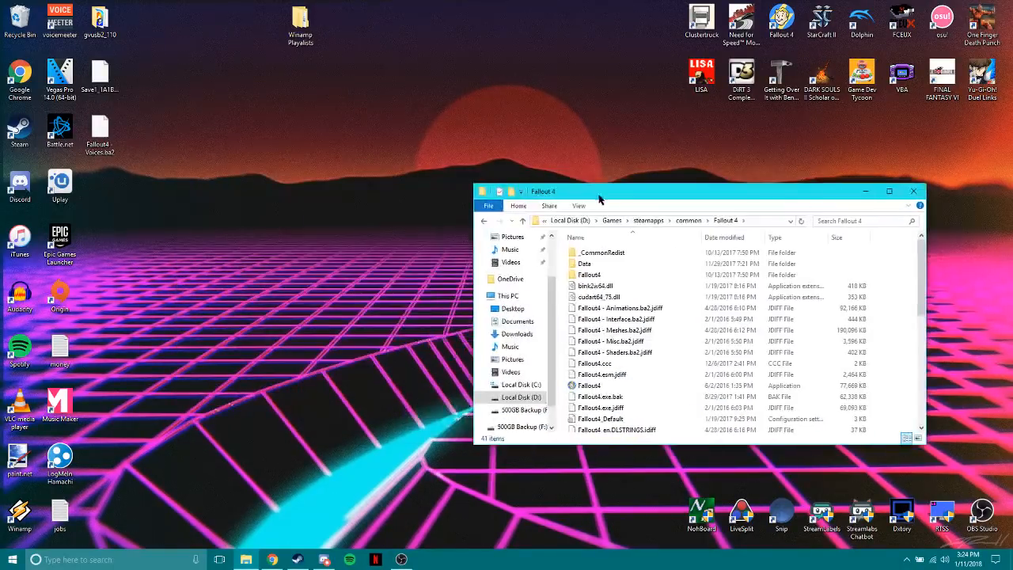
right_click(509, 432)
left_click(526, 220)
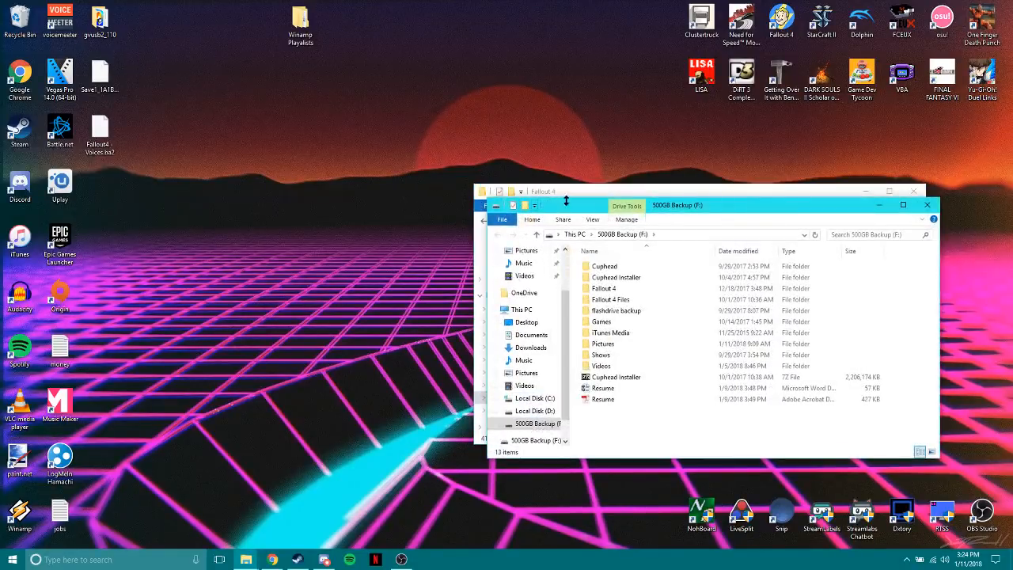
left_click_drag(567, 207, 203, 78)
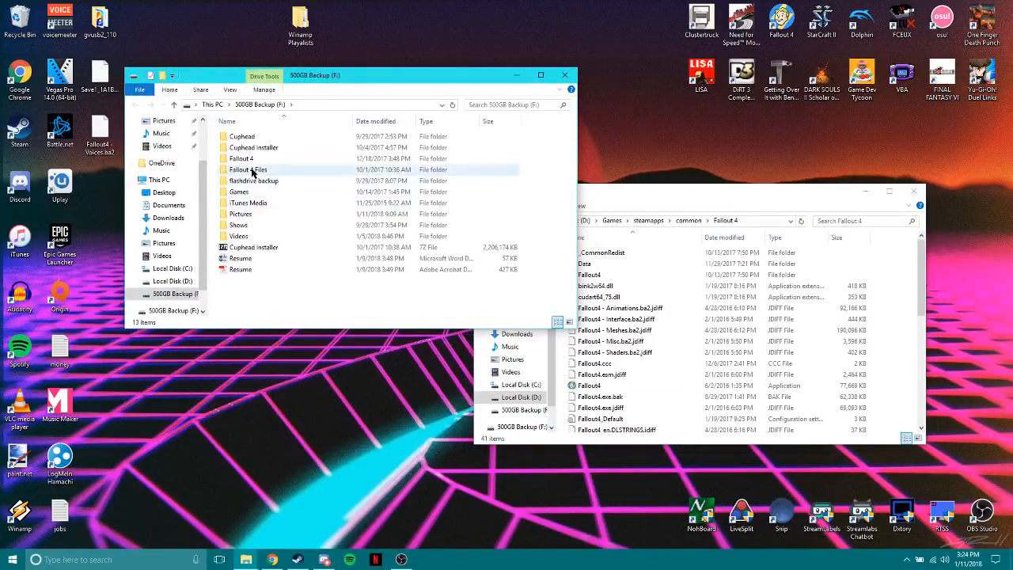
double_click(253, 169)
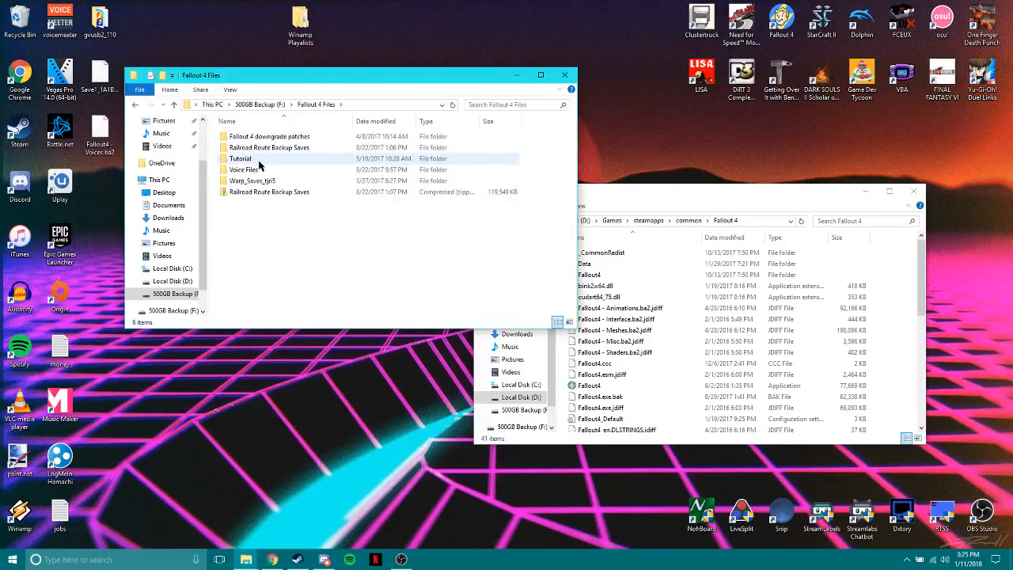
Check the Fallout 4 downgrade patches folder, return to the 500GB Backup (F:) root and look through its backup Fallout 4 folder.
left_click(262, 140)
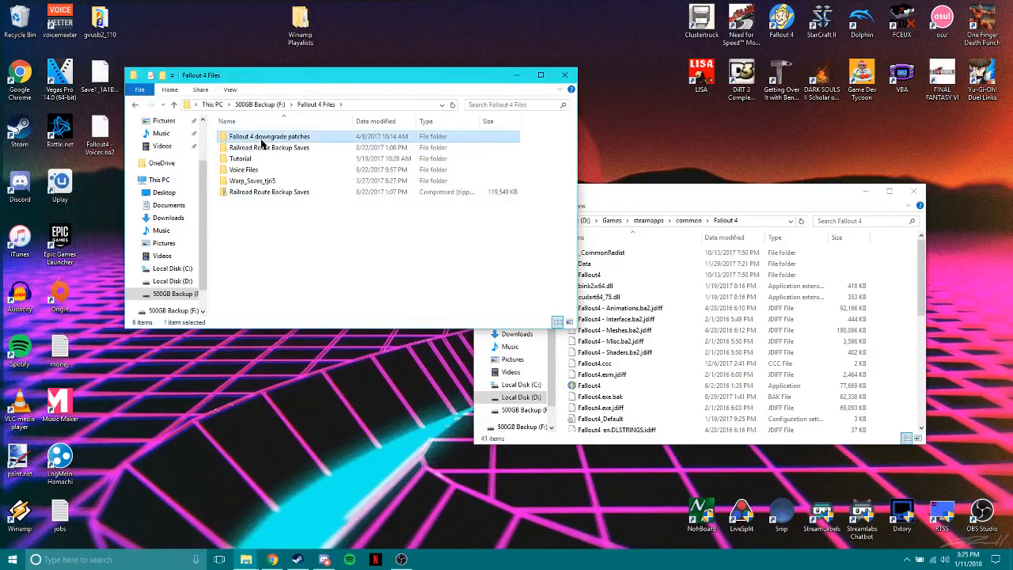
key("Return")
left_click(136, 105)
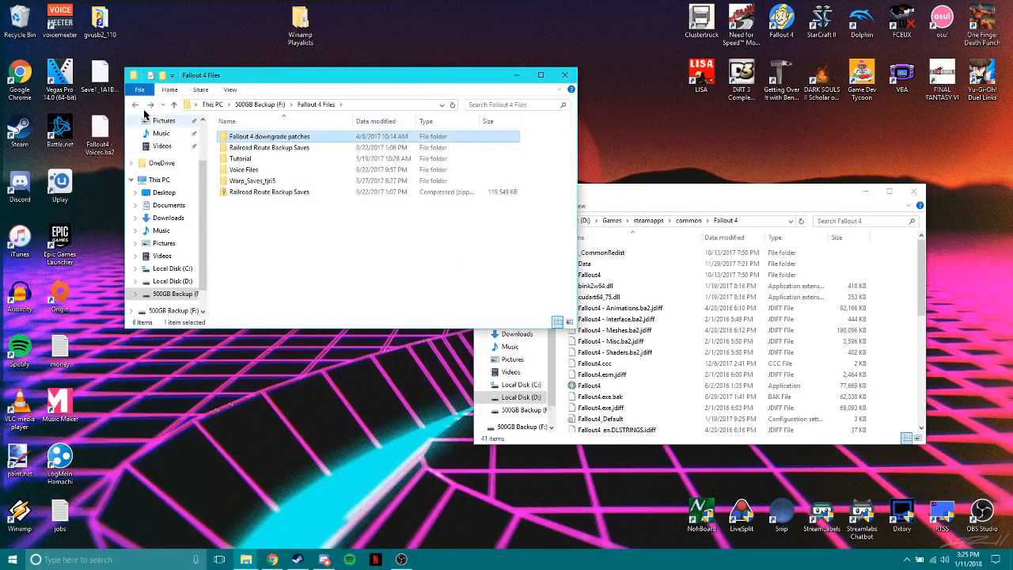
left_click(135, 104)
double_click(257, 165)
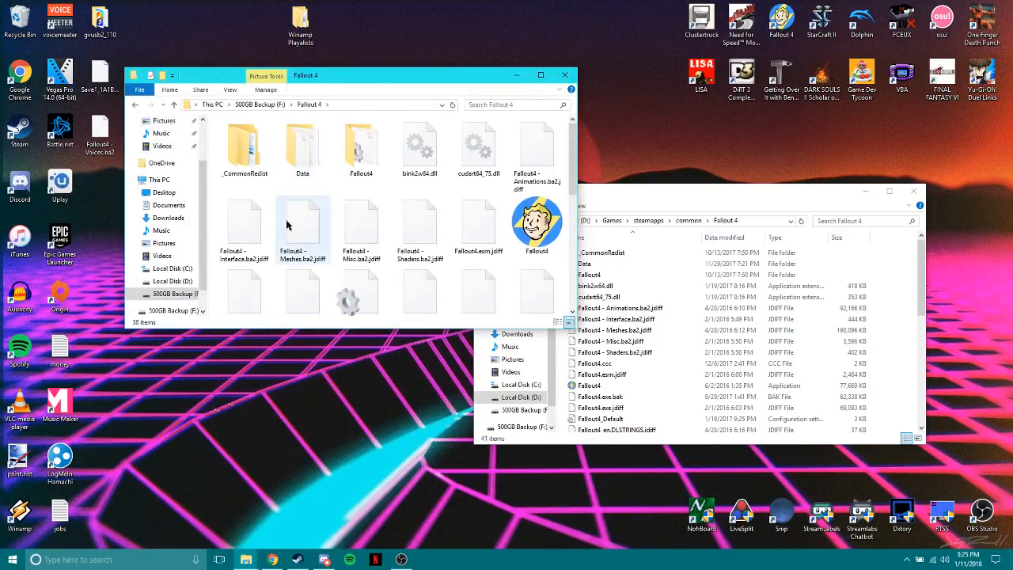
scroll(346, 292, "down", 4)
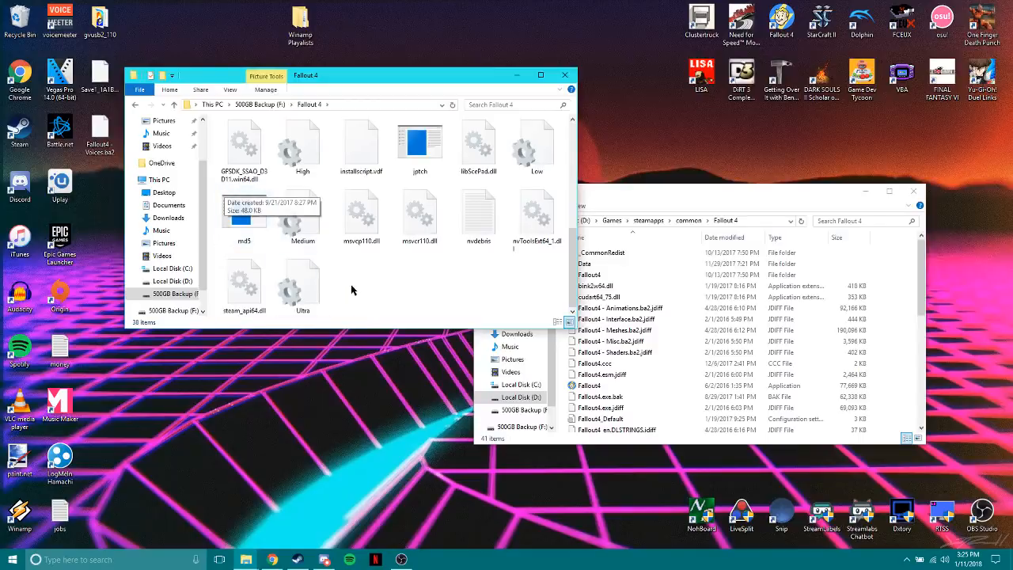
scroll(350, 291, "down", 3, "ctrl")
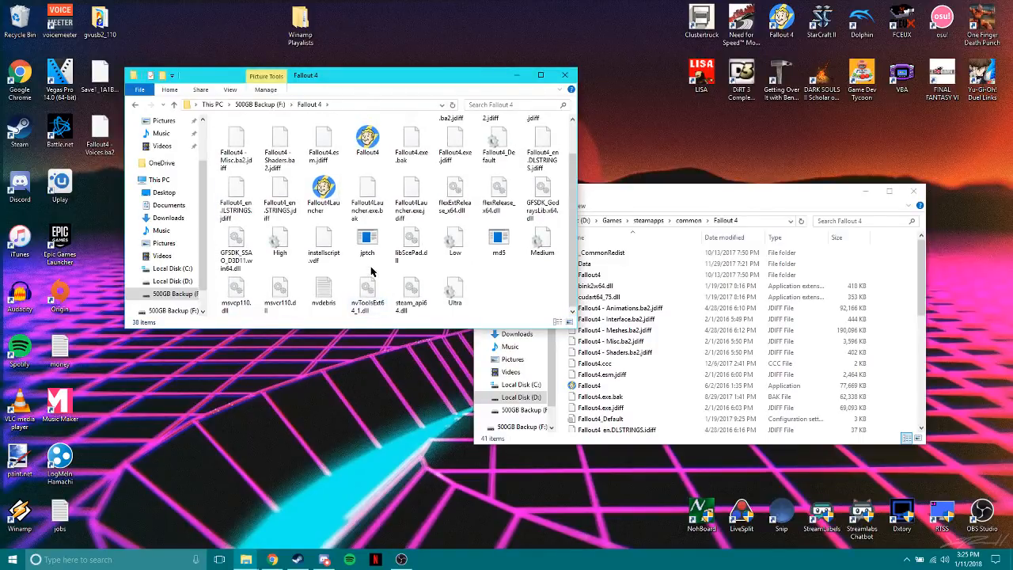
scroll(372, 271, "up", 1)
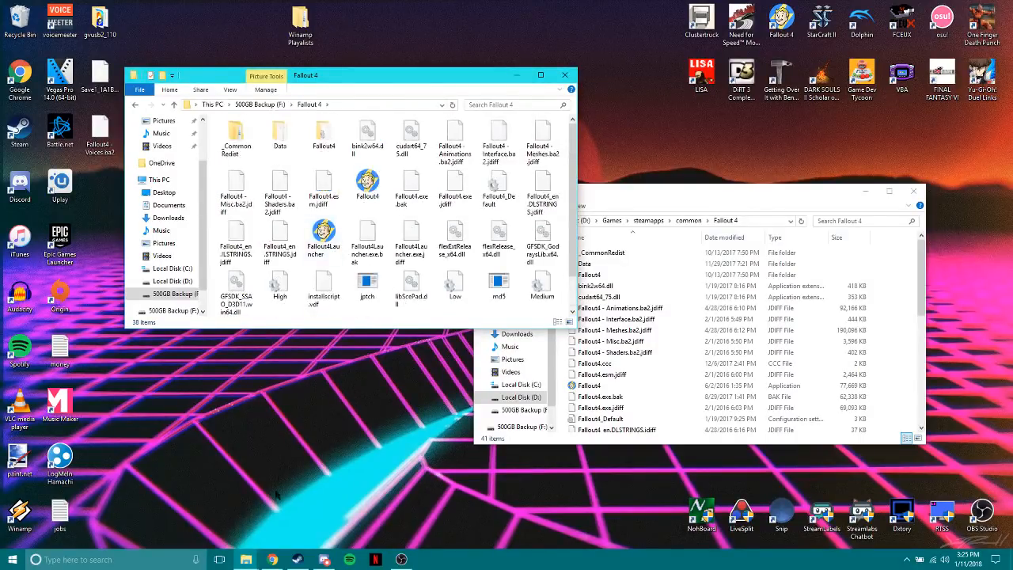
Switch to Chrome, open the Partial v1.1.30 files backup, review its Data and root folders, and minimize Chrome.
mouse_move(277, 559)
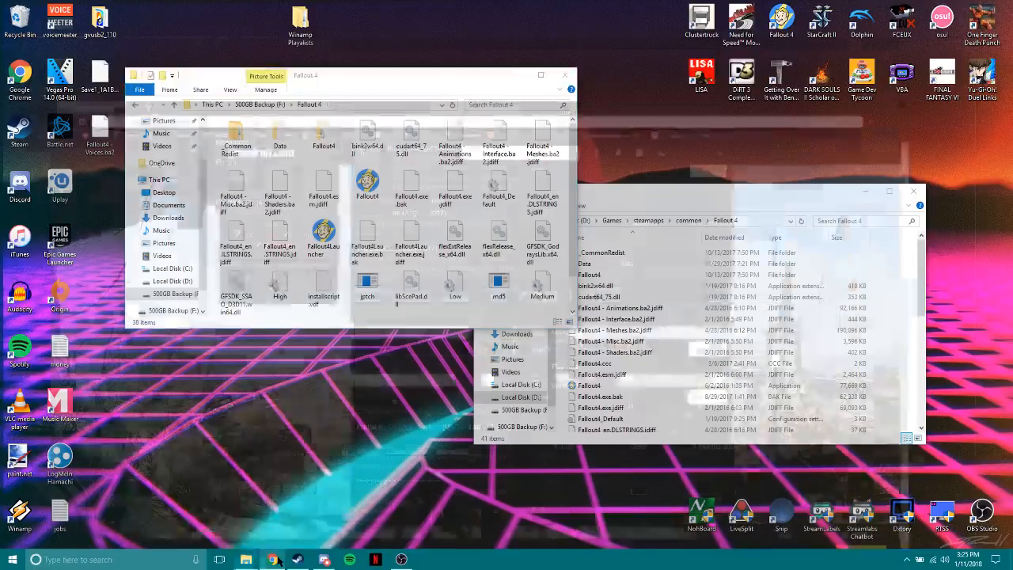
left_click(274, 506)
middle_click(402, 415)
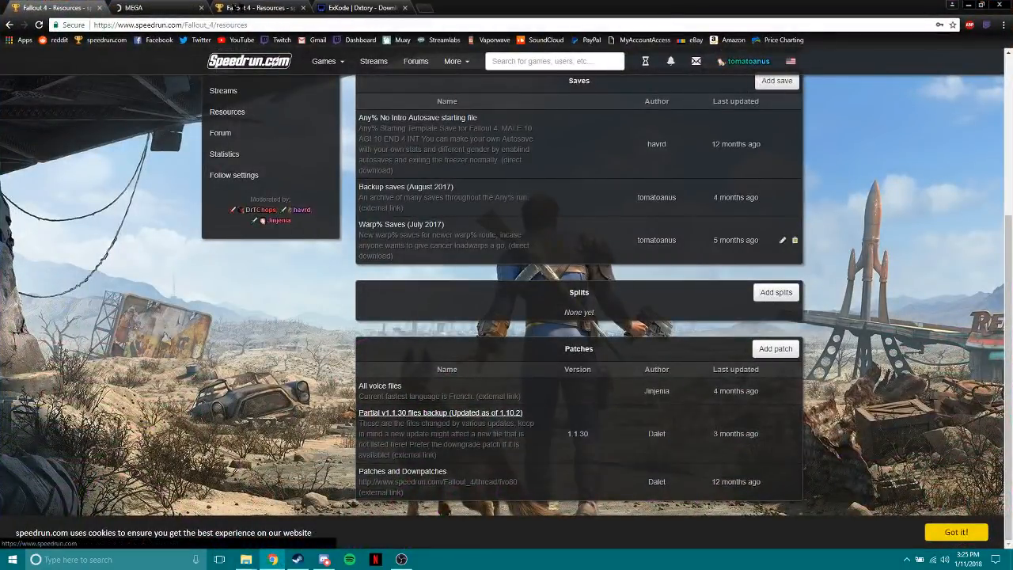
left_click(163, 7)
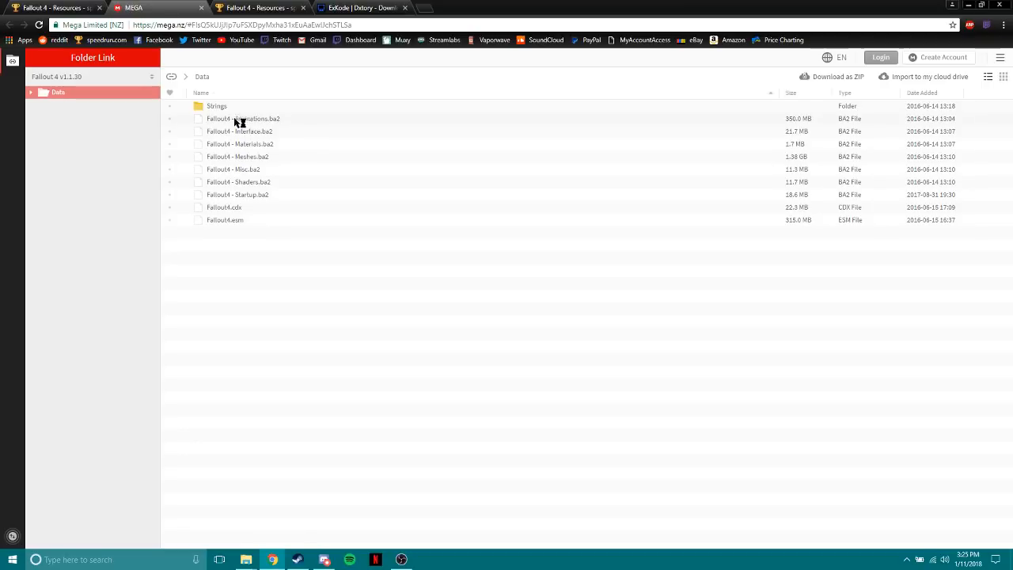
left_click(170, 77)
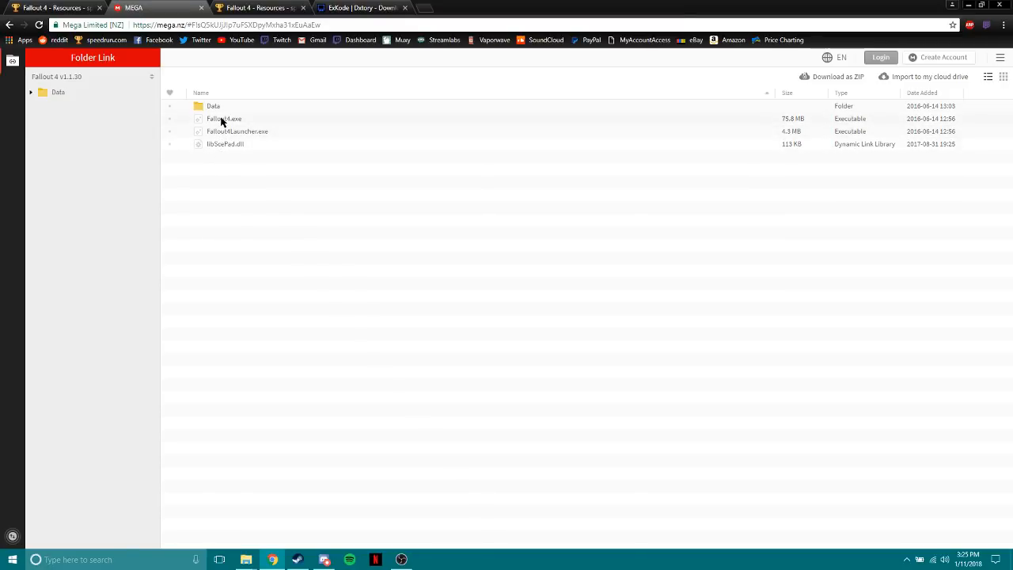
left_click(967, 5)
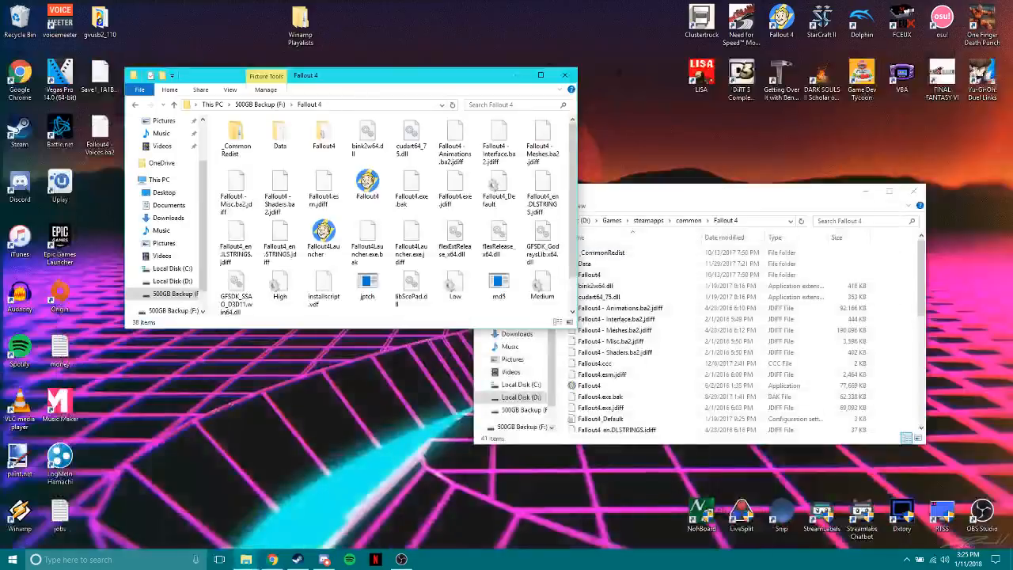
Select all files in the backup Fallout 4 folder, and look through the Data folder of the D: install before returning to its root.
left_click_drag(213, 129, 619, 366)
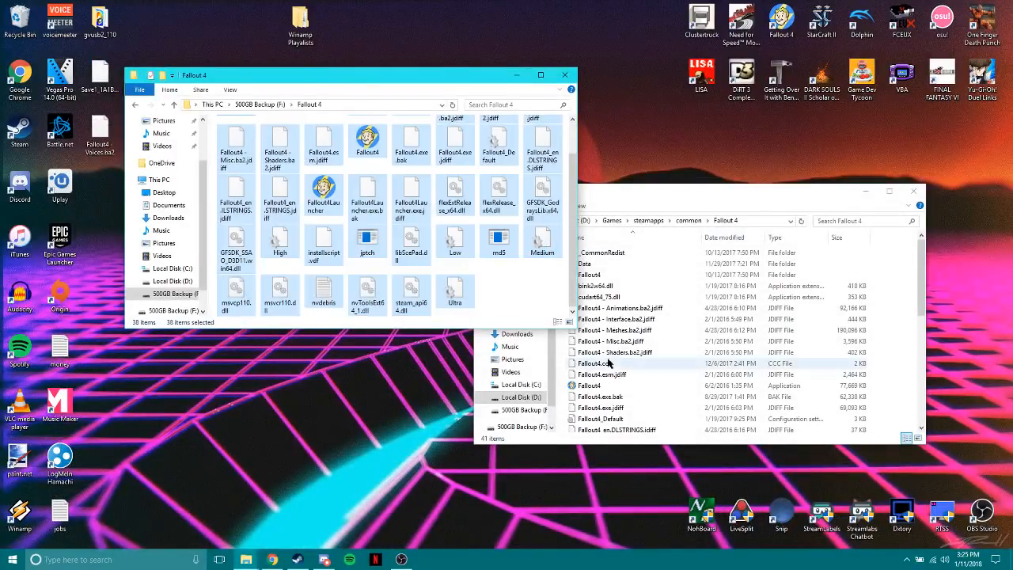
left_click(670, 193)
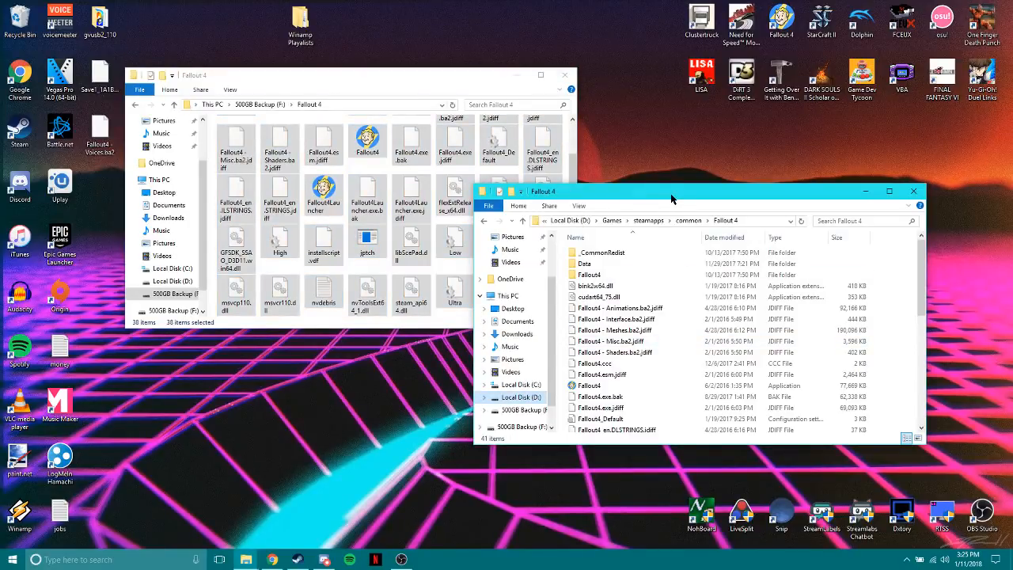
double_click(604, 269)
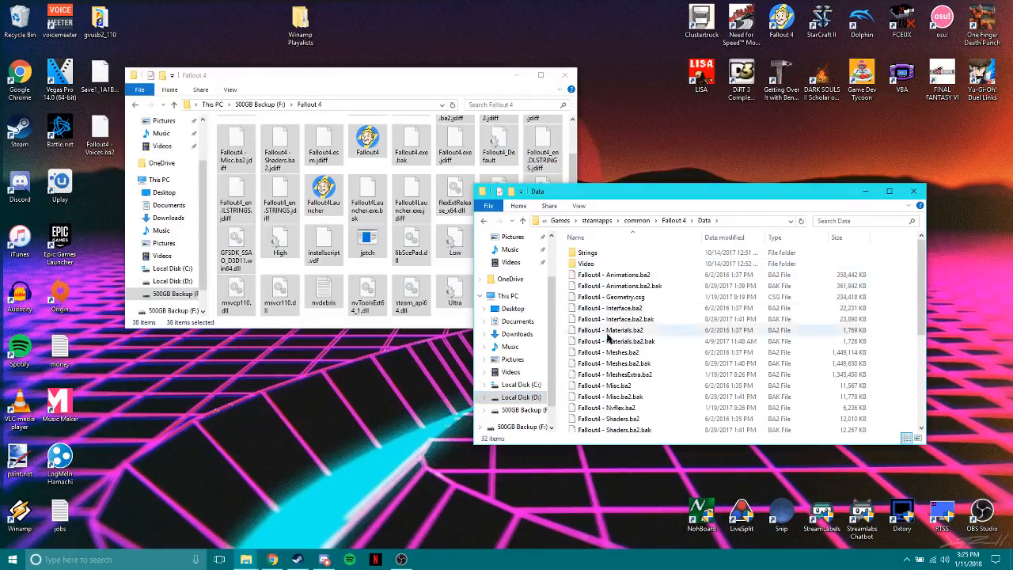
scroll(625, 336, "down", 5)
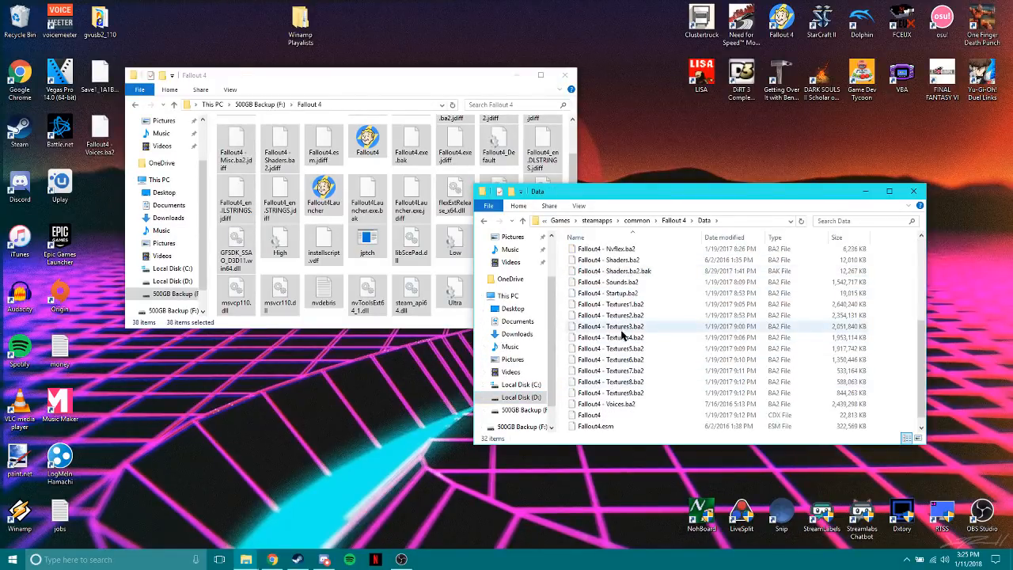
left_click(483, 222)
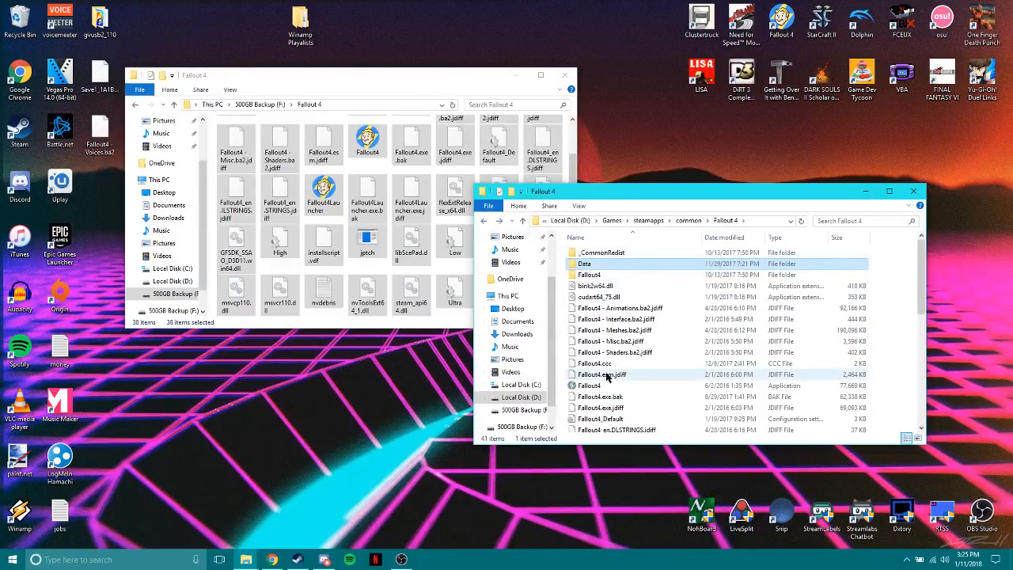
Check the file version of the Fallout4 application in the D: install folder, and close the backup folder window.
scroll(593, 372, "down", 2)
left_click(606, 327)
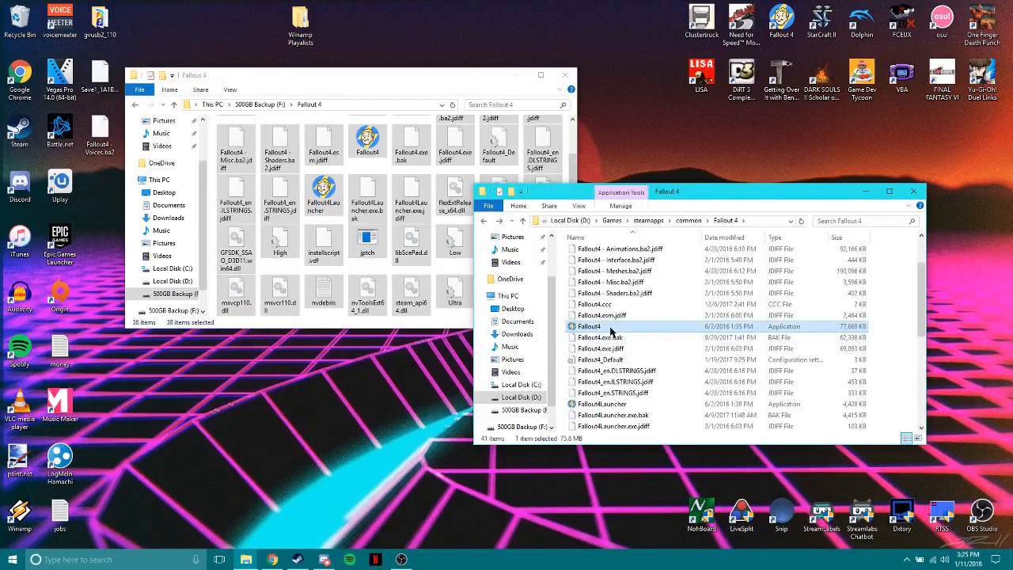
mouse_move(610, 330)
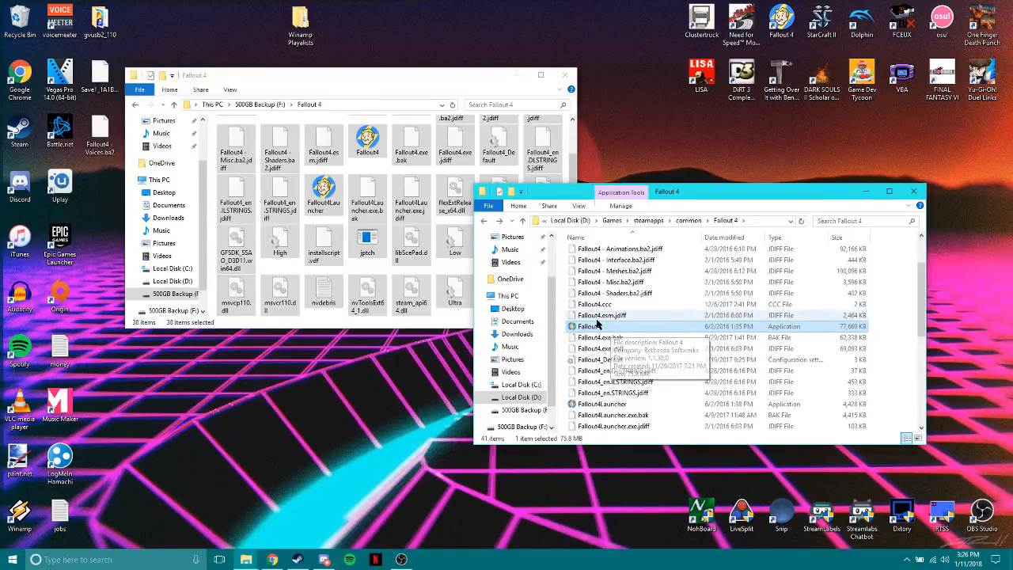
scroll(633, 309, "up", 2)
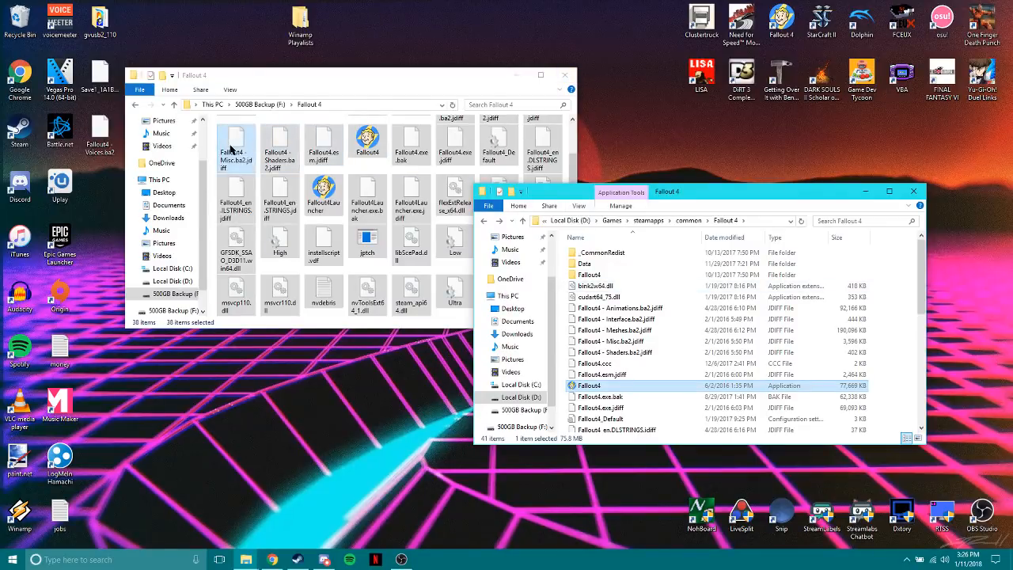
scroll(231, 150, "up", 2)
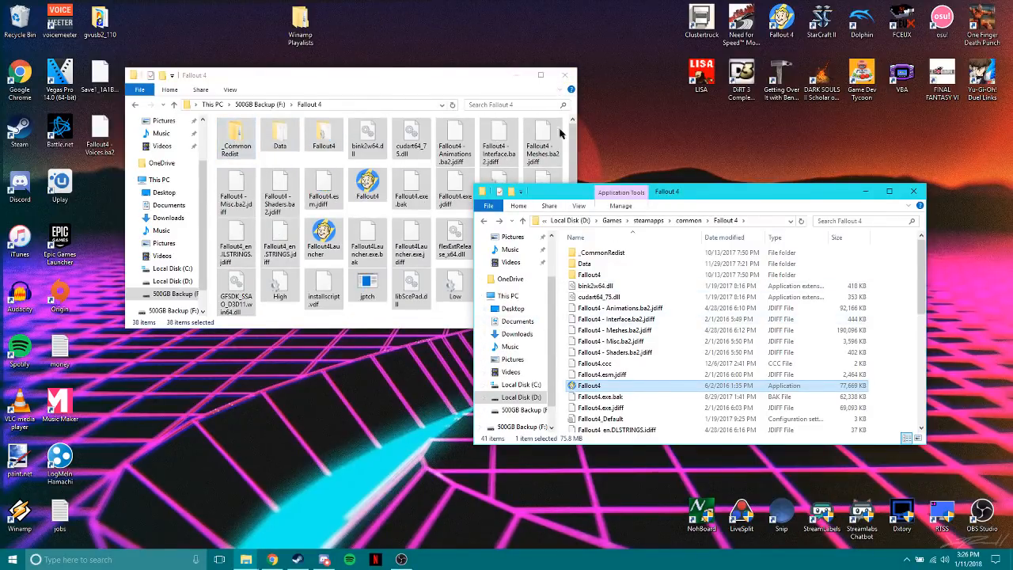
left_click(565, 77)
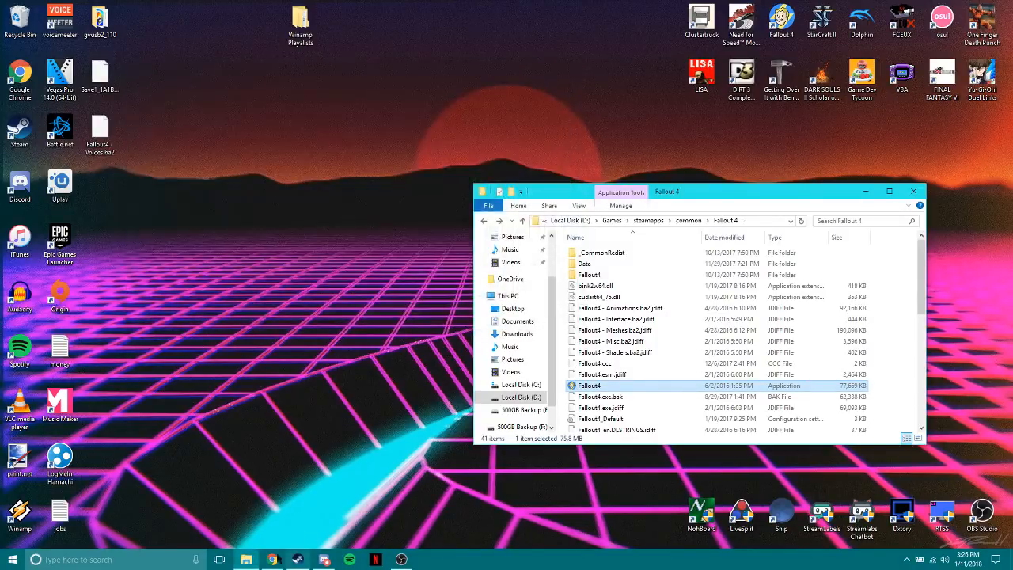
Return to Chrome, close the MEGA page and open the All voice files resource from the Patches list.
left_click(271, 559)
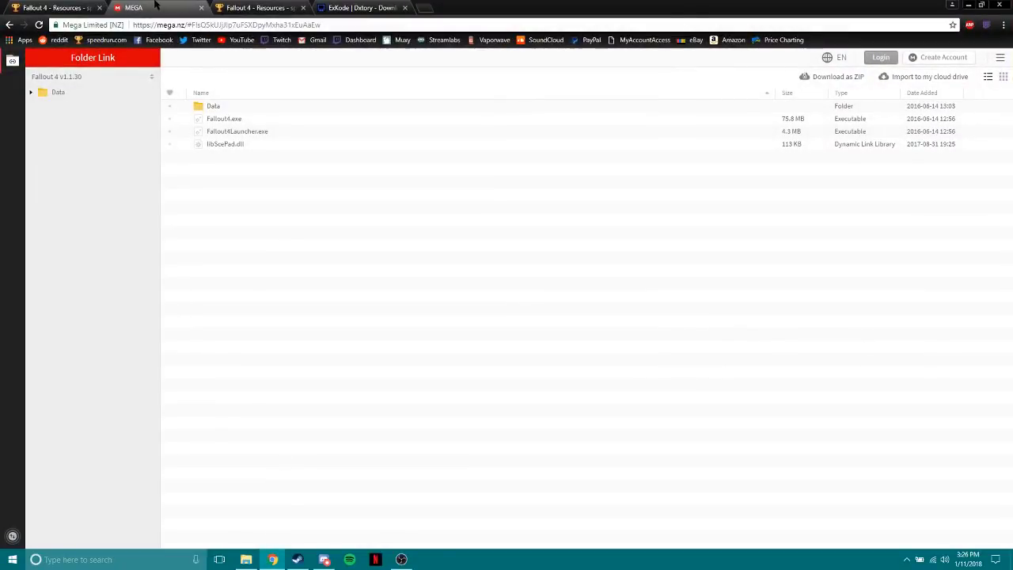
middle_click(156, 7)
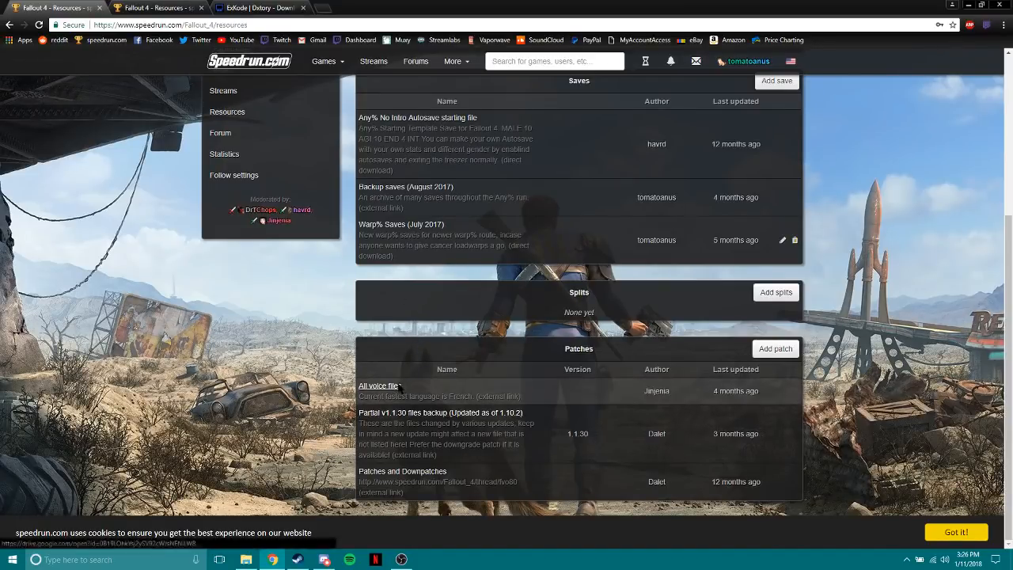
left_click(413, 412)
left_click(51, 7)
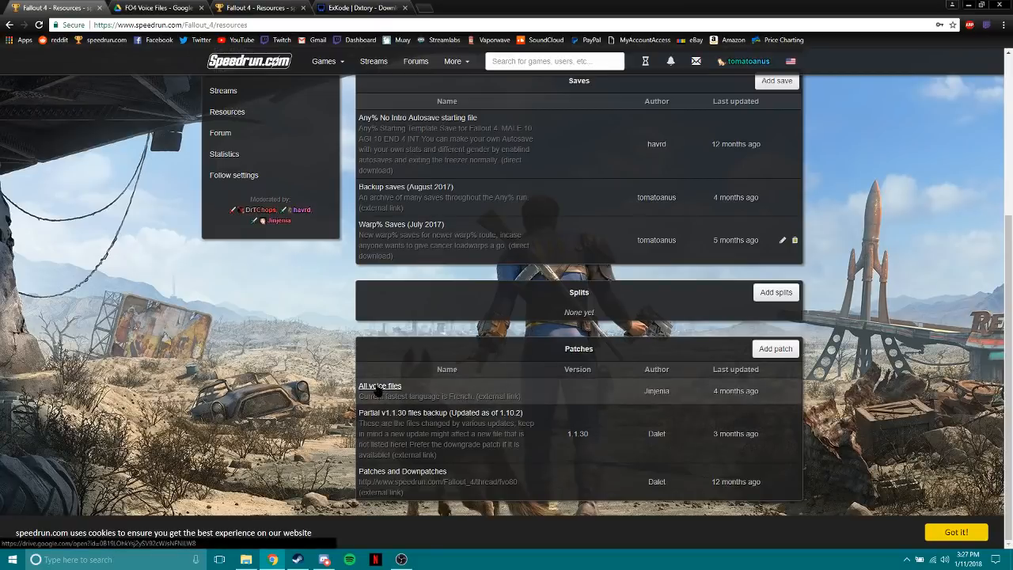
left_click(380, 386)
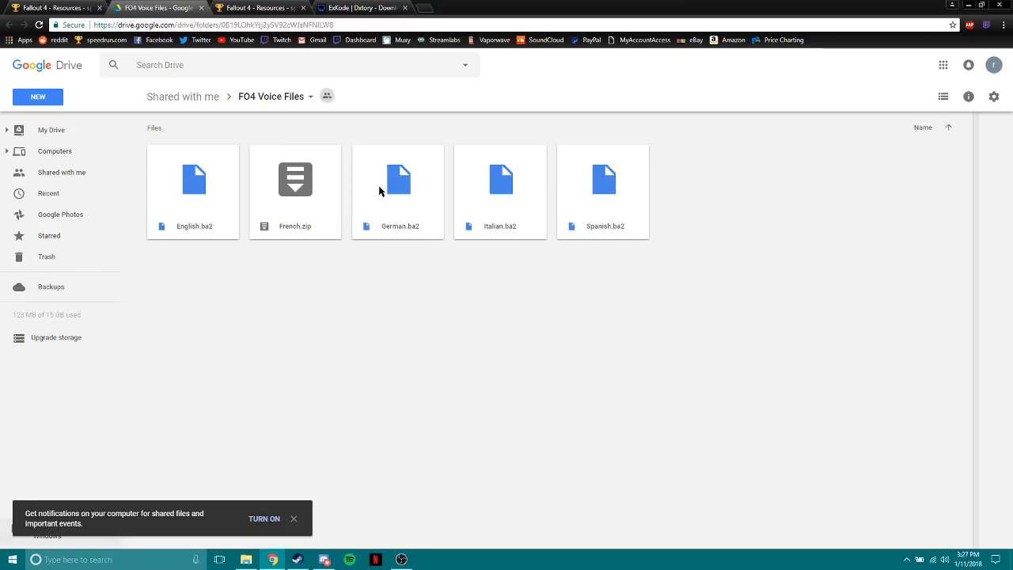
Point out French.zip and German.ba2 in the FO4 Voice Files folder, and close the Google Drive page.
left_click(308, 198)
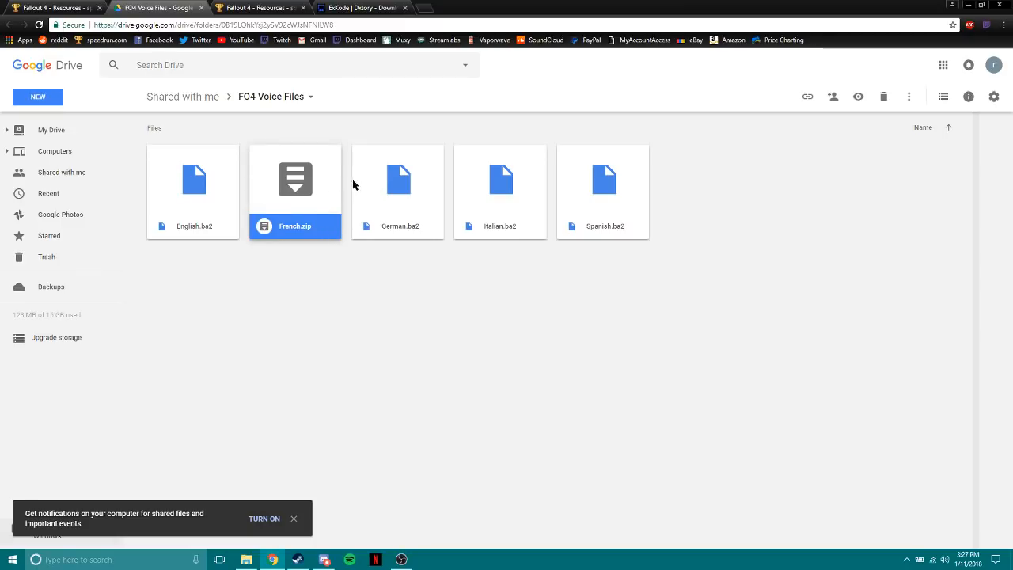
left_click(386, 195)
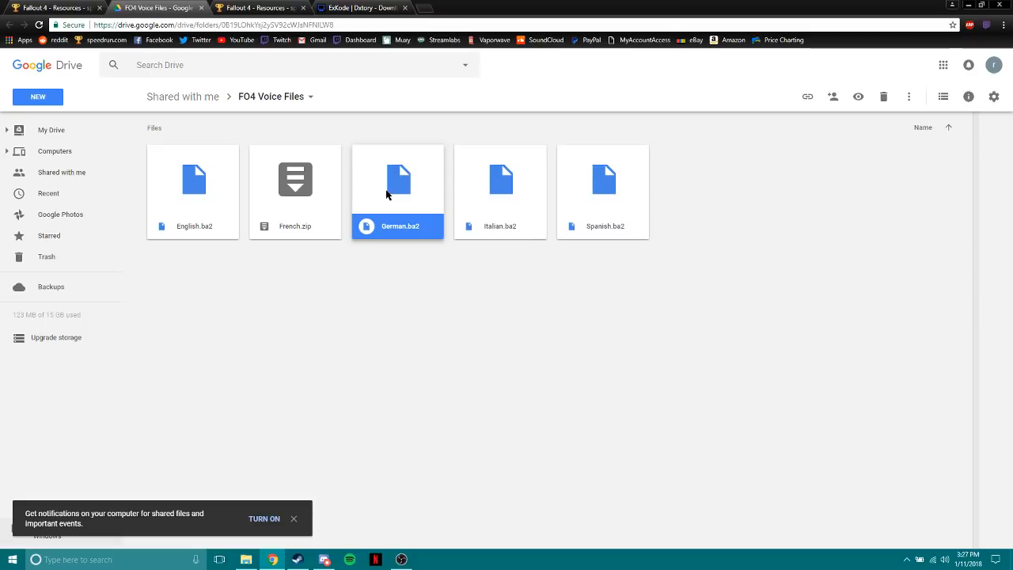
left_click(308, 195)
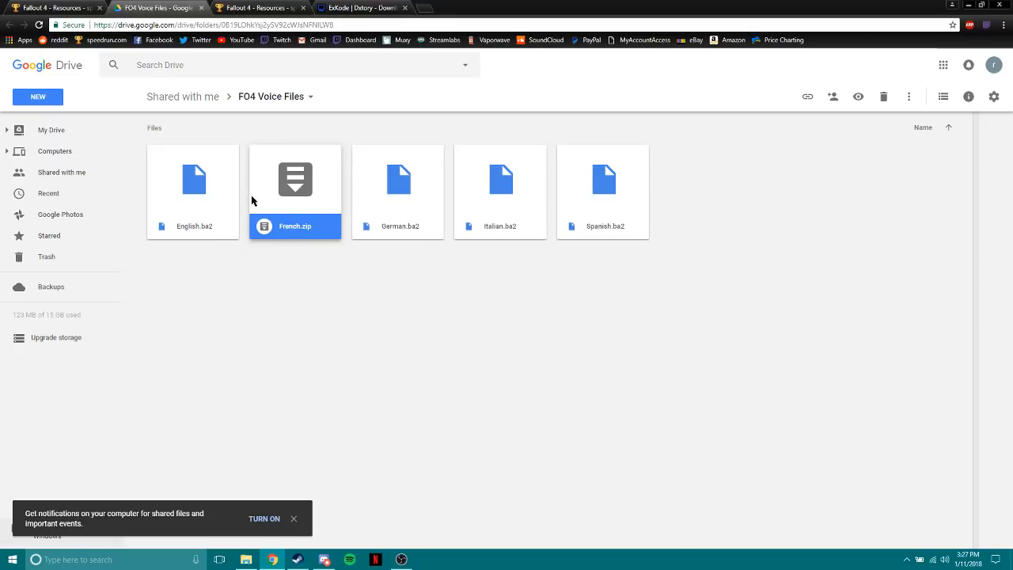
left_click(241, 245)
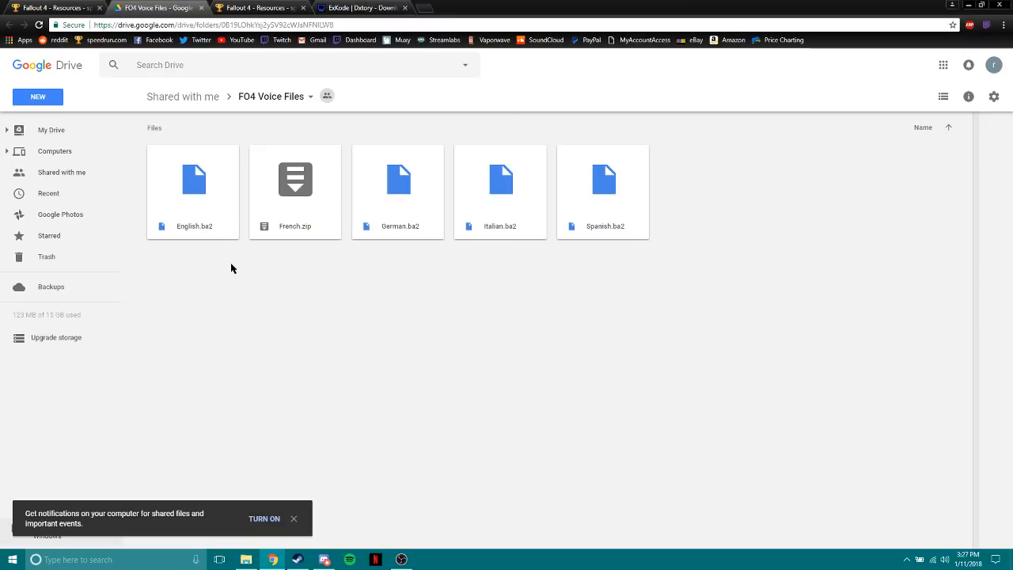
left_click(250, 229)
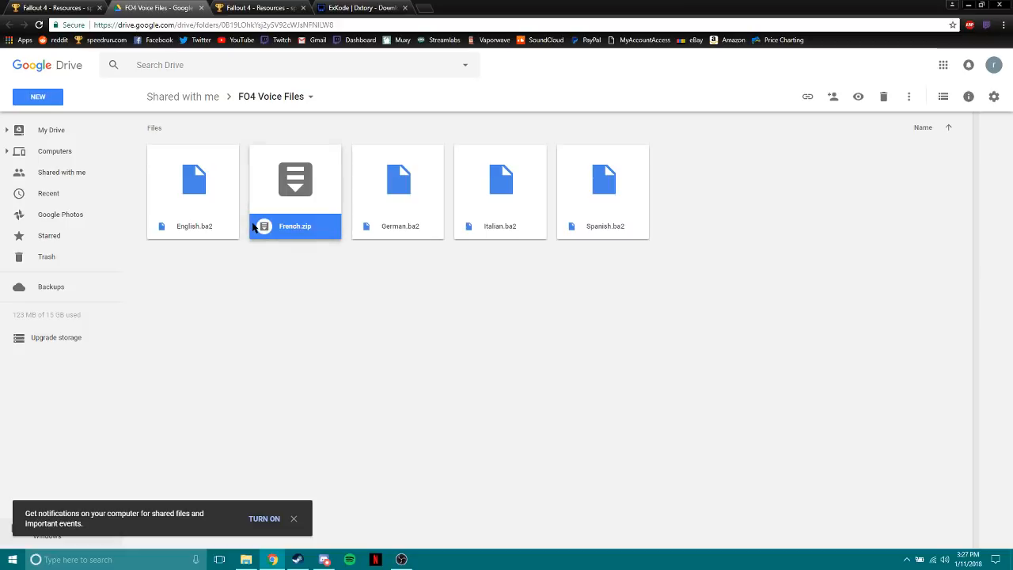
middle_click(155, 5)
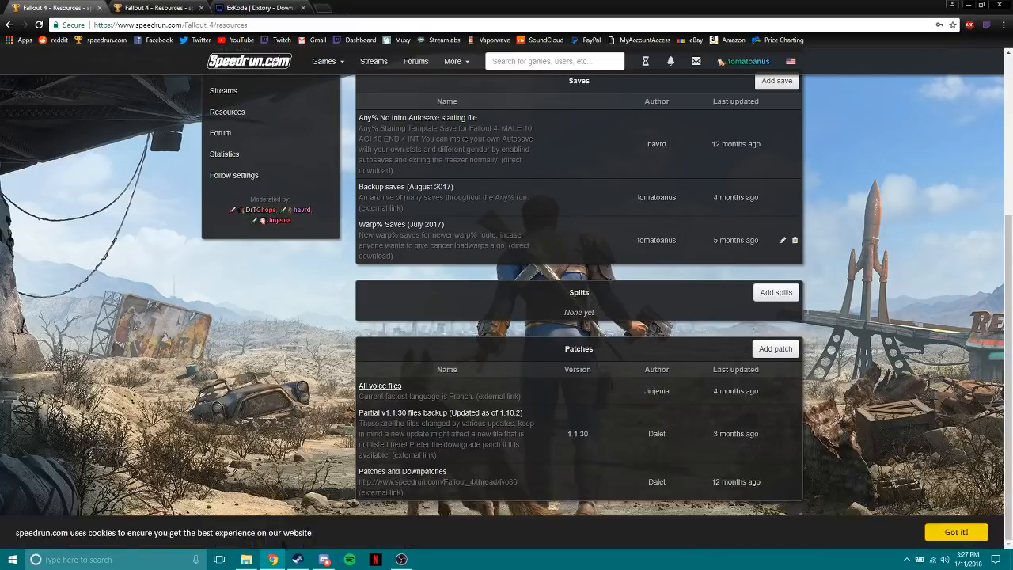
Minimize Chrome, open the Data folder of the Fallout 4 install and select Fallout4 - Voices.ba2.
left_click(246, 560)
left_click(967, 4)
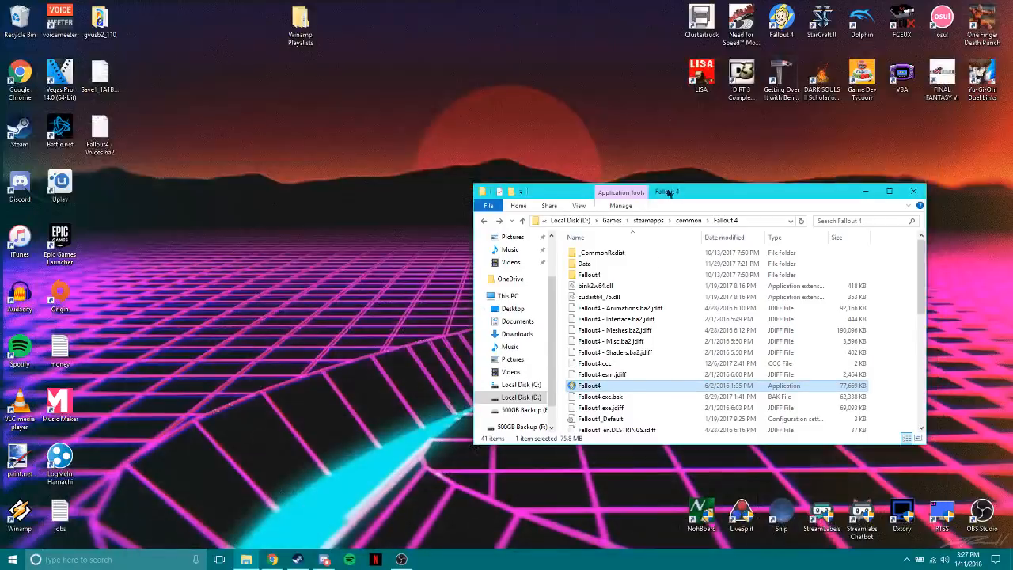
left_click(597, 265)
double_click(598, 265)
left_click_drag(633, 192, 474, 118)
left_click(513, 146)
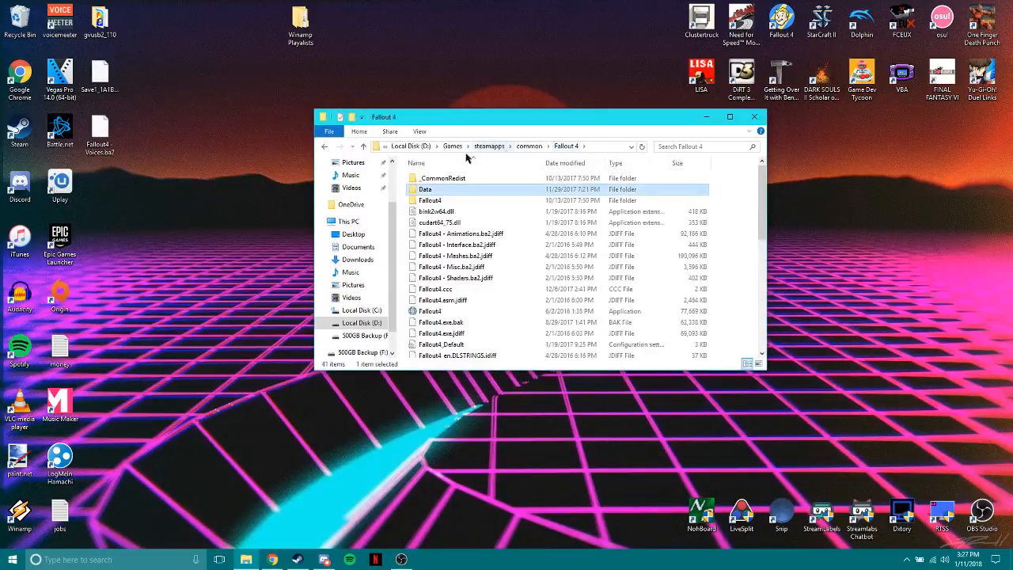
double_click(442, 193)
scroll(451, 230, "down", 5)
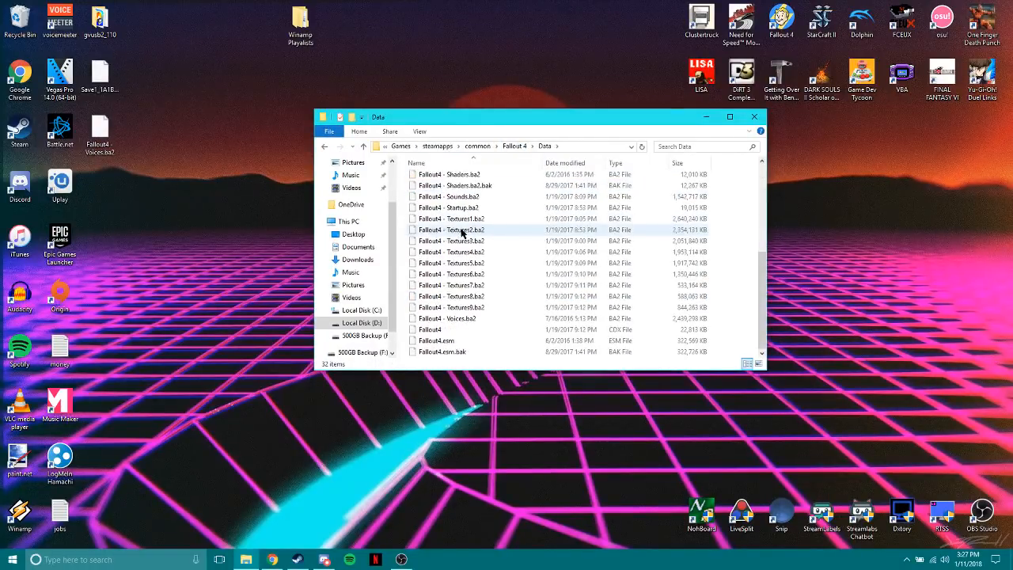
left_click(467, 320)
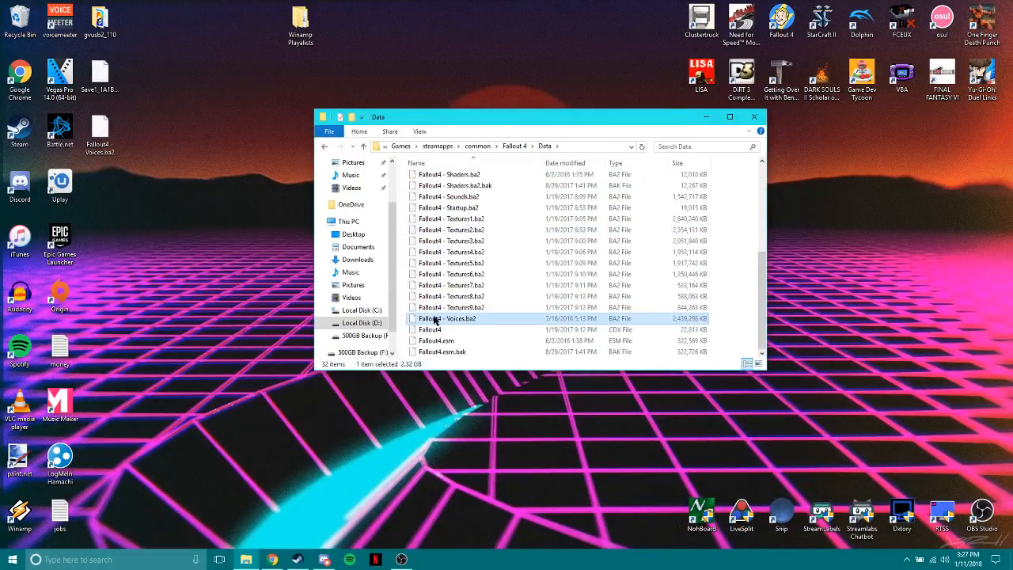
Point out the Fallout4 - Voices.ba2 file on the desktop and its file name, leaving the name as it is.
left_click(102, 136)
mouse_move(103, 136)
left_mouse_down()
mouse_move(196, 193)
mouse_move(103, 154)
left_mouse_up()
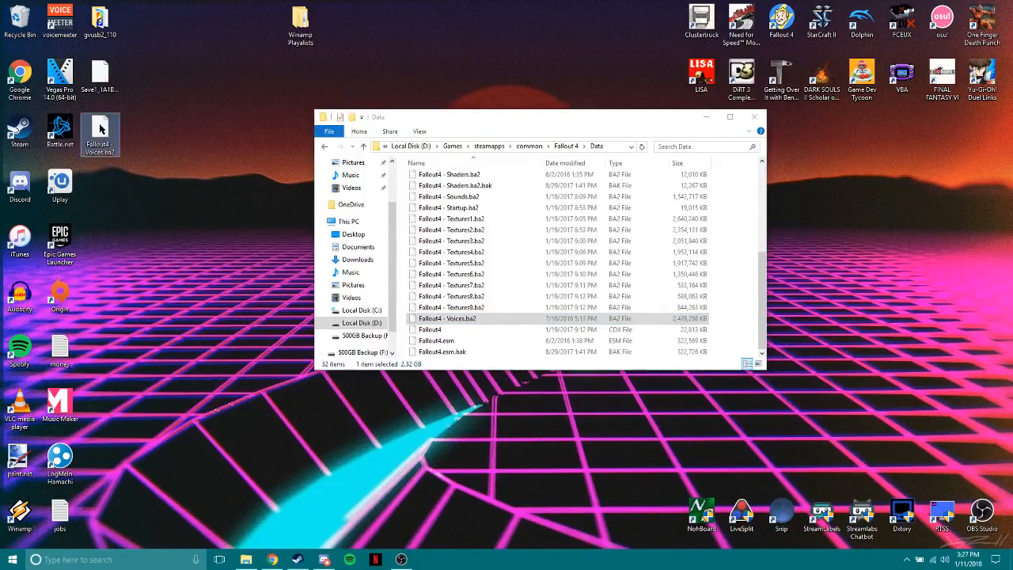
left_click(103, 154)
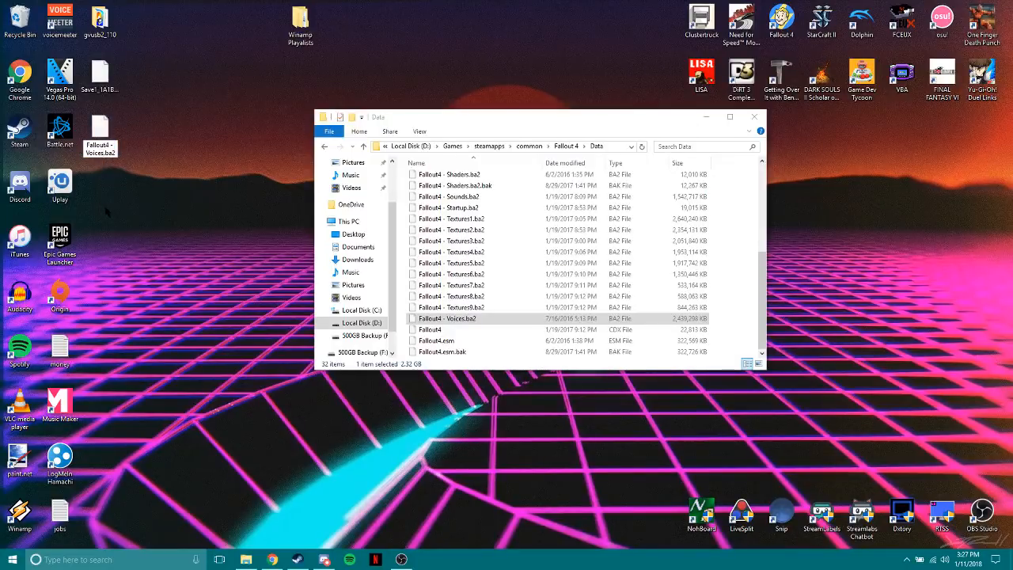
key("Return")
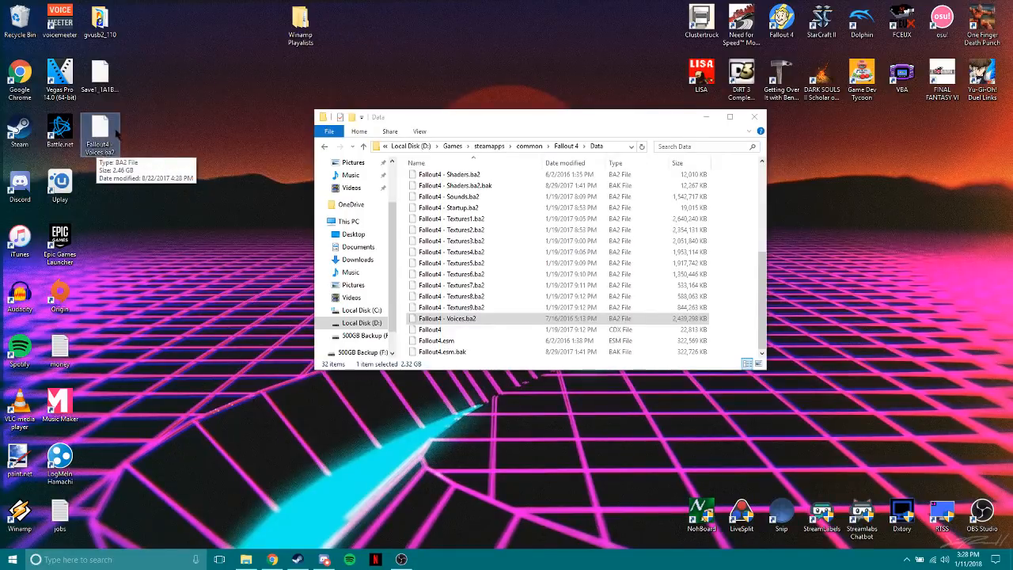
left_click(99, 157)
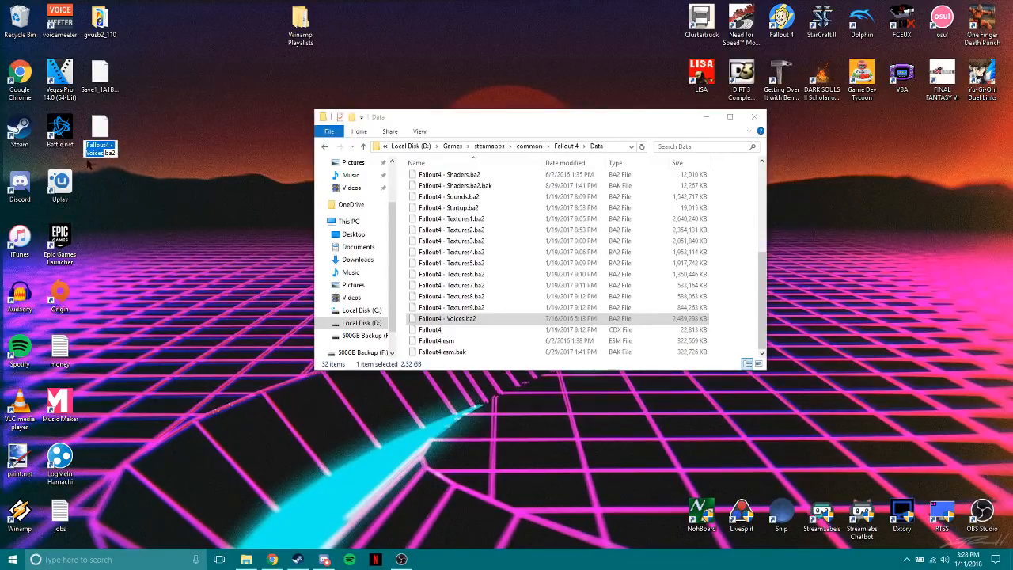
key("Return")
Rename Fallout4 - Voices.ba2 in the Data folder as Fallout4 - Voiceseng.ba2.
left_click(449, 319)
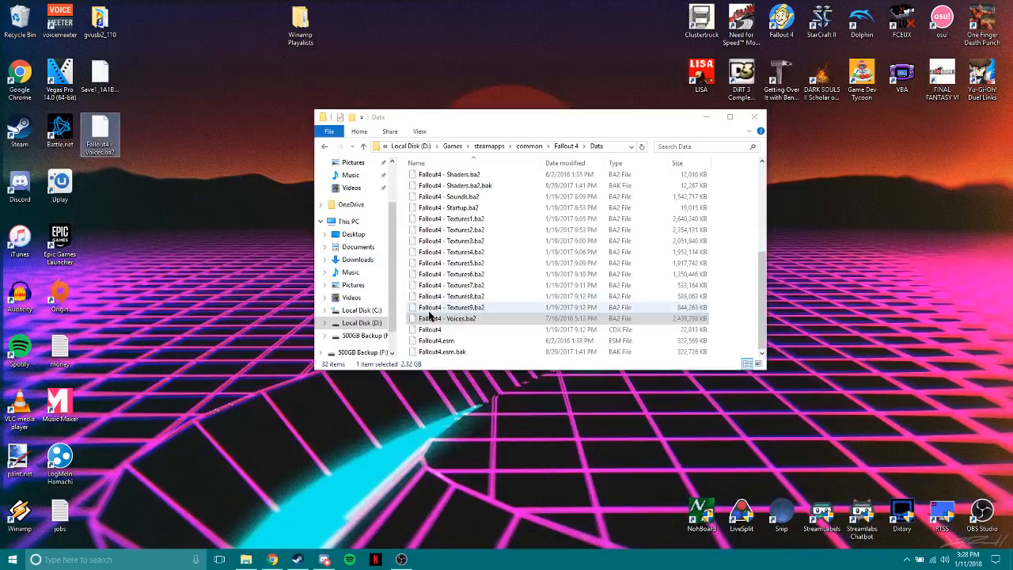
left_click(455, 319)
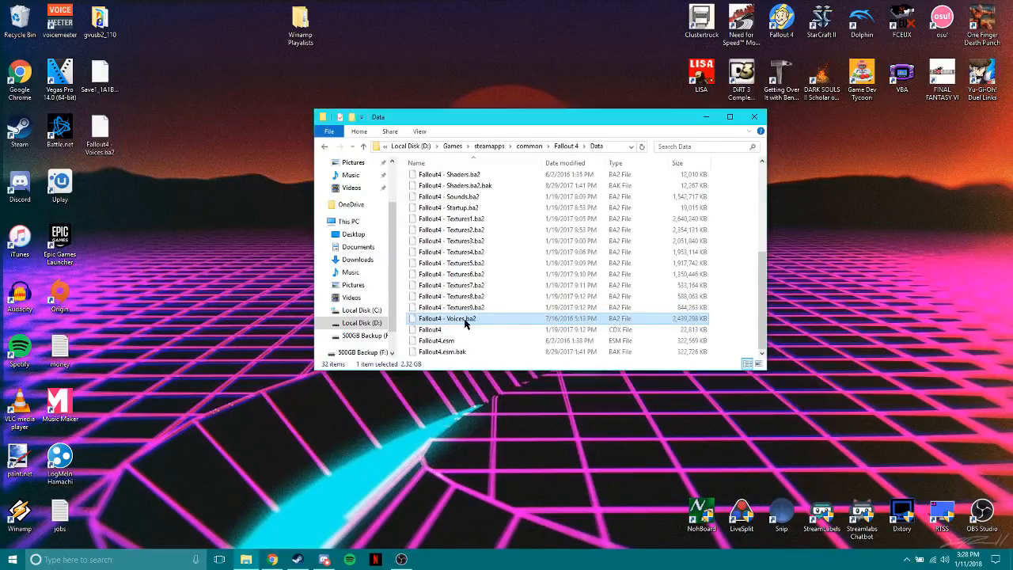
left_click(464, 322)
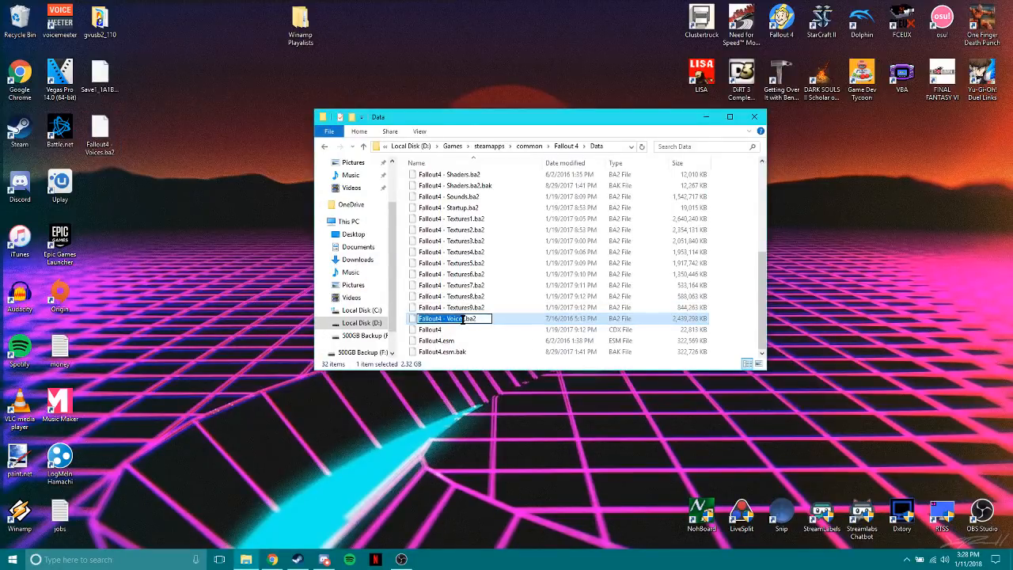
left_click(464, 318)
type("eng")
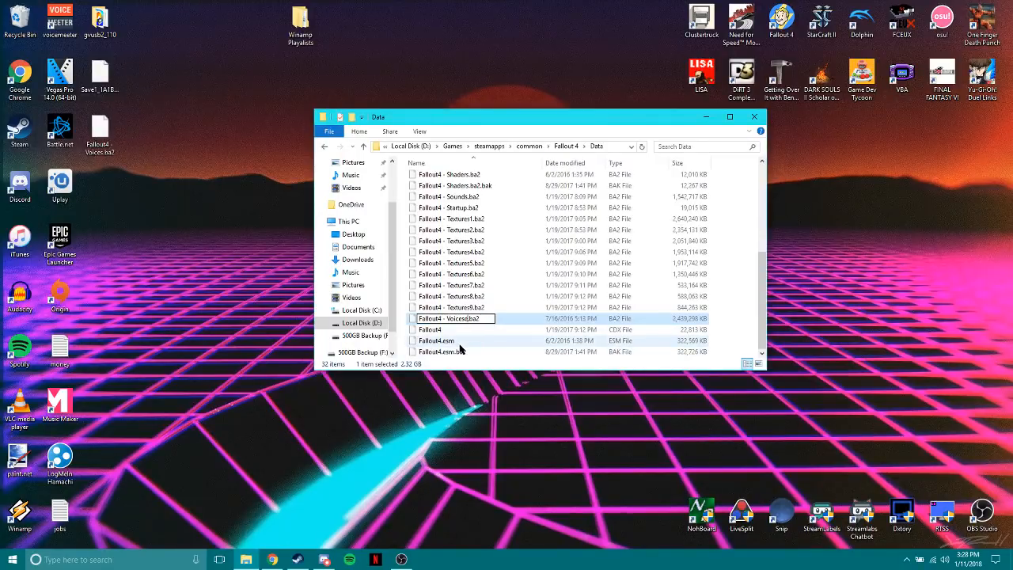
left_click(458, 350)
Remove the eng suffix so the voice file in the Data folder is named Fallout4 - Voices.ba2 again.
left_click(468, 322)
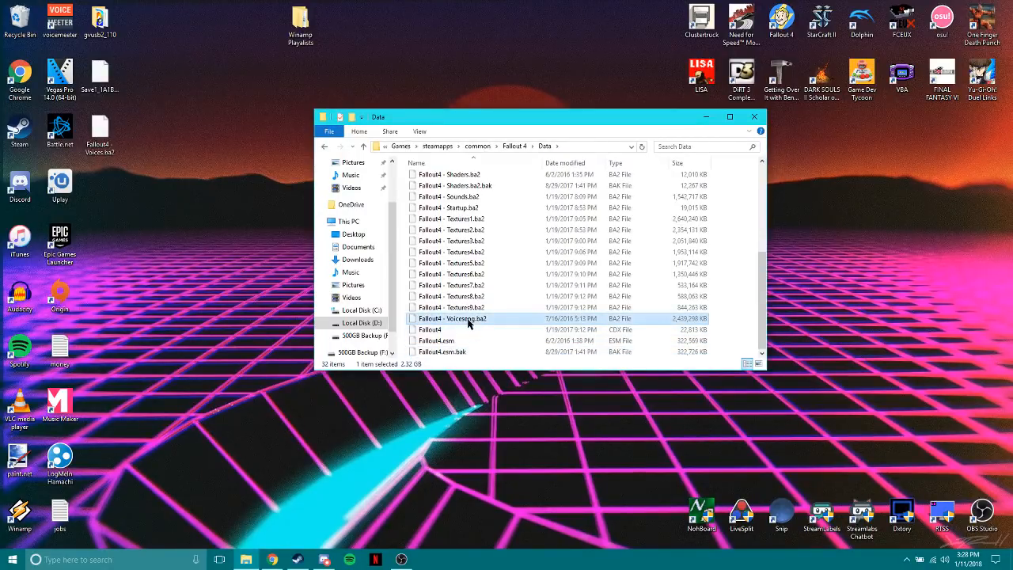
left_click(465, 321)
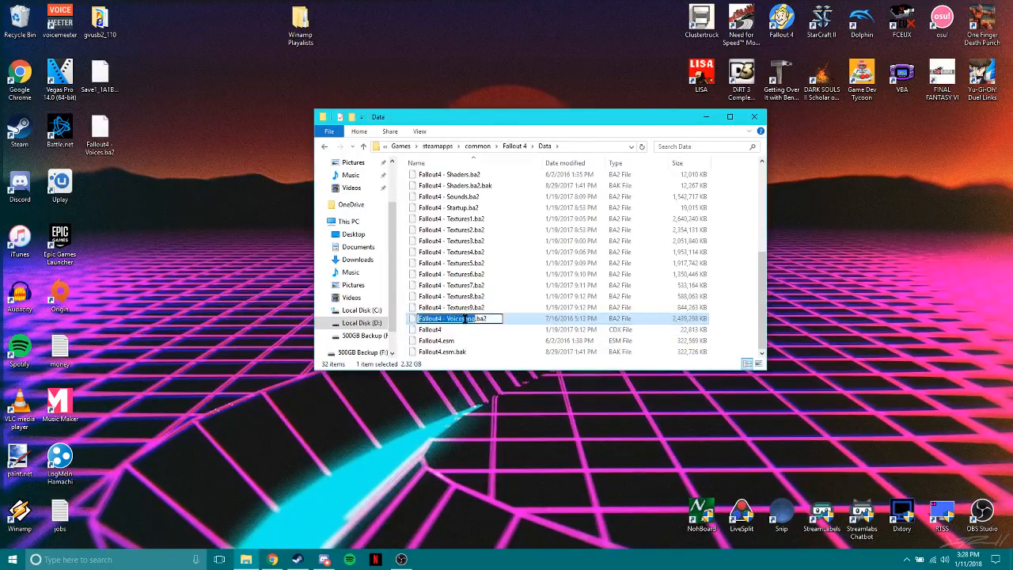
left_click_drag(464, 319, 470, 321)
key("BackSpace")
key("Return")
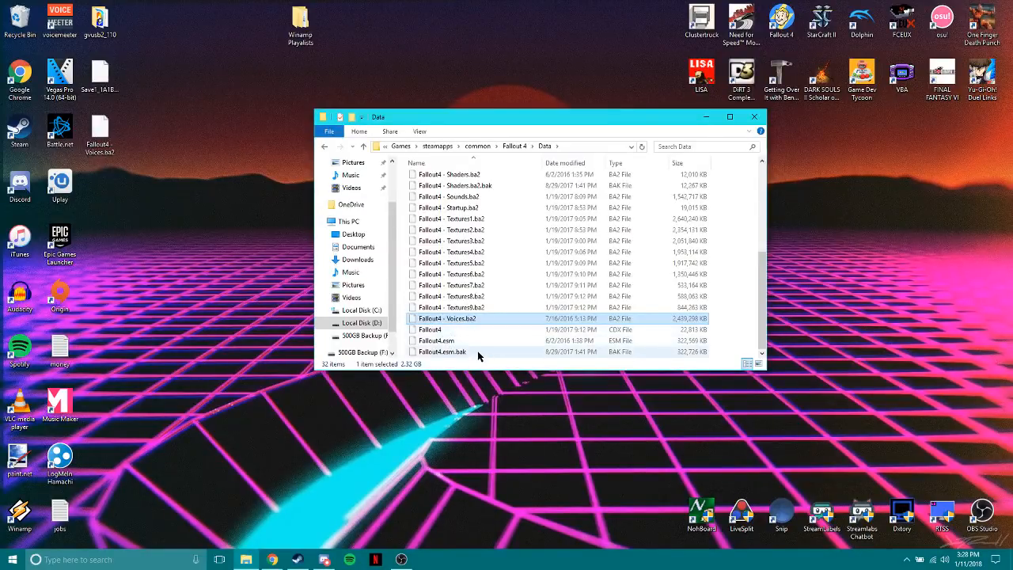
Switch to Chrome, view the Dxtory downloads page and highlight its web address, and minimize the browser.
scroll(475, 352, "up", 5)
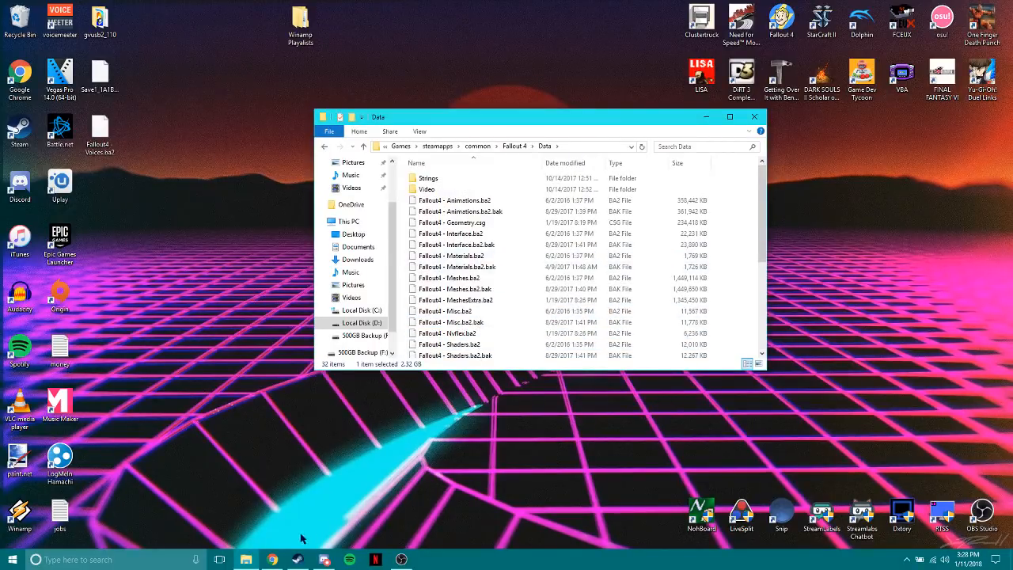
mouse_move(270, 558)
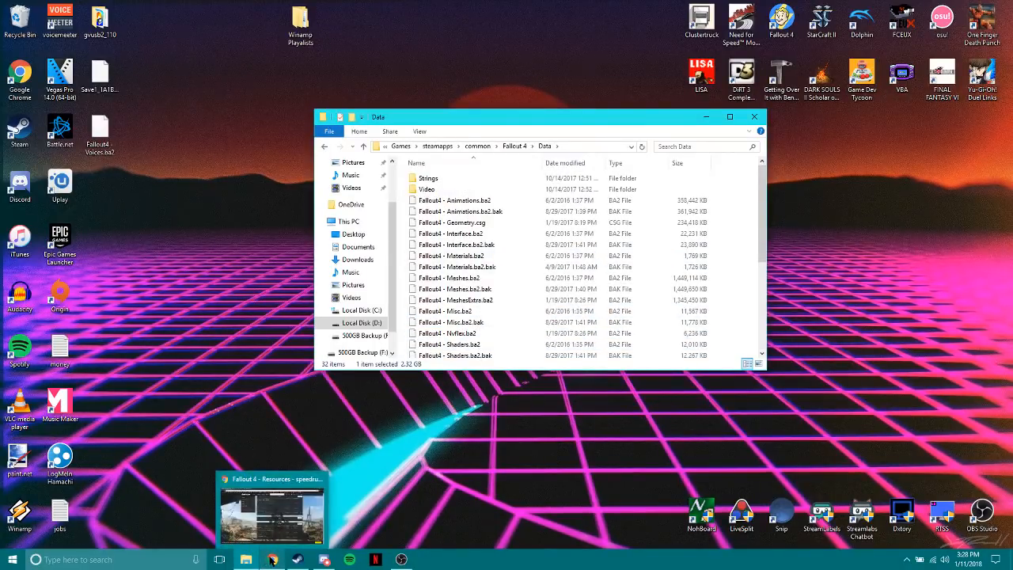
left_click(271, 558)
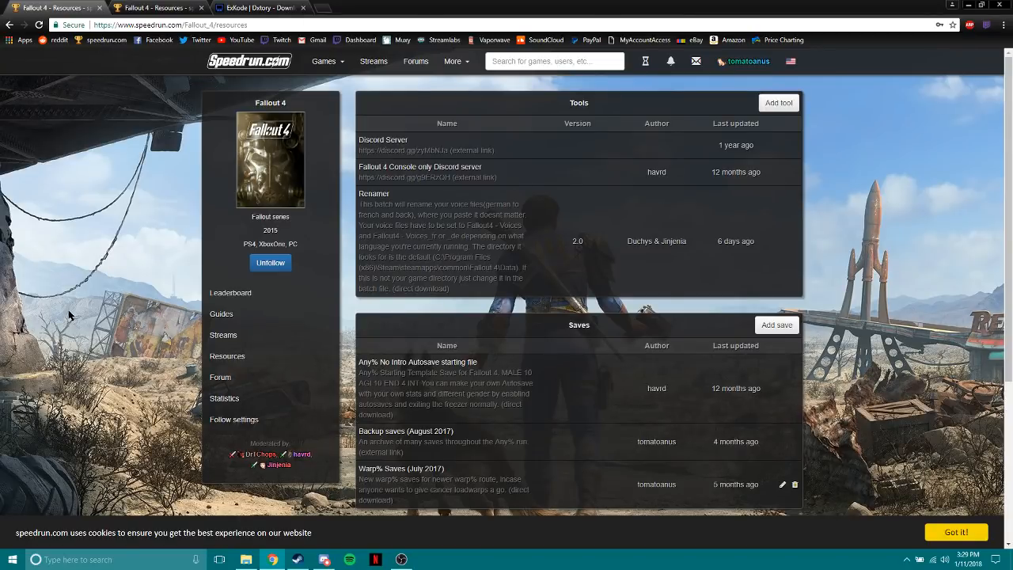
left_click(245, 7)
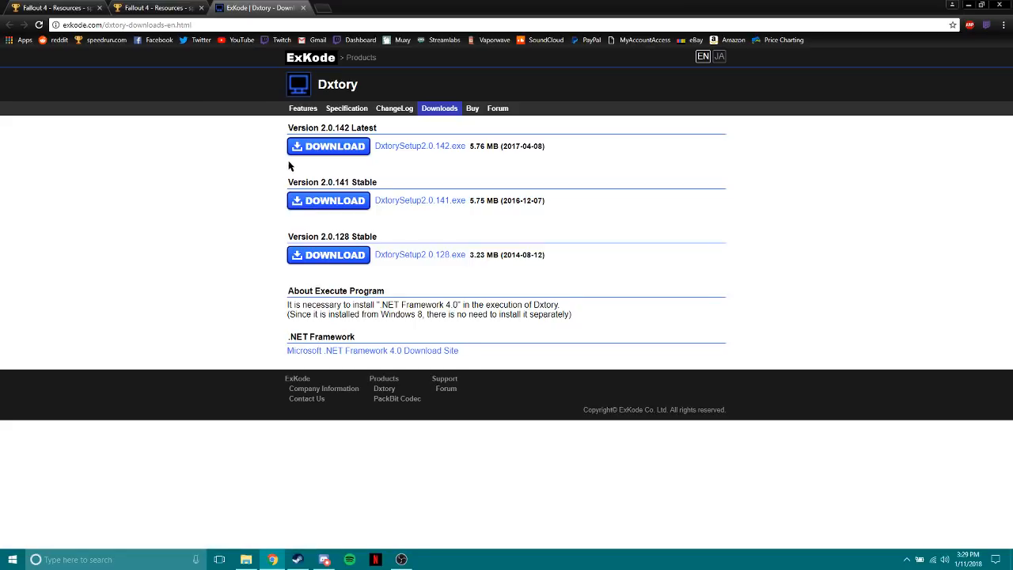
left_click_drag(205, 27, 32, 33)
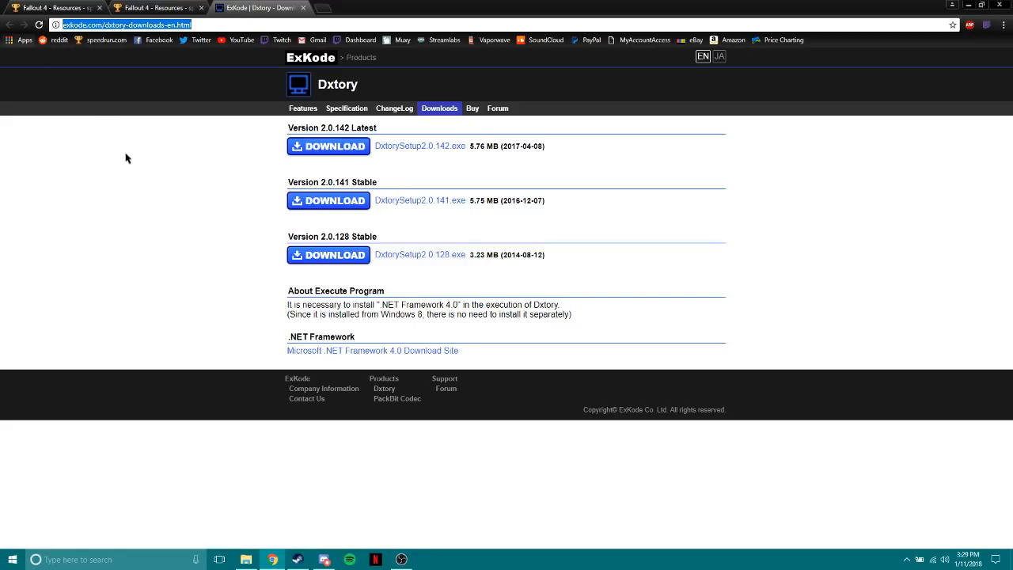
left_click(148, 181)
left_click(968, 4)
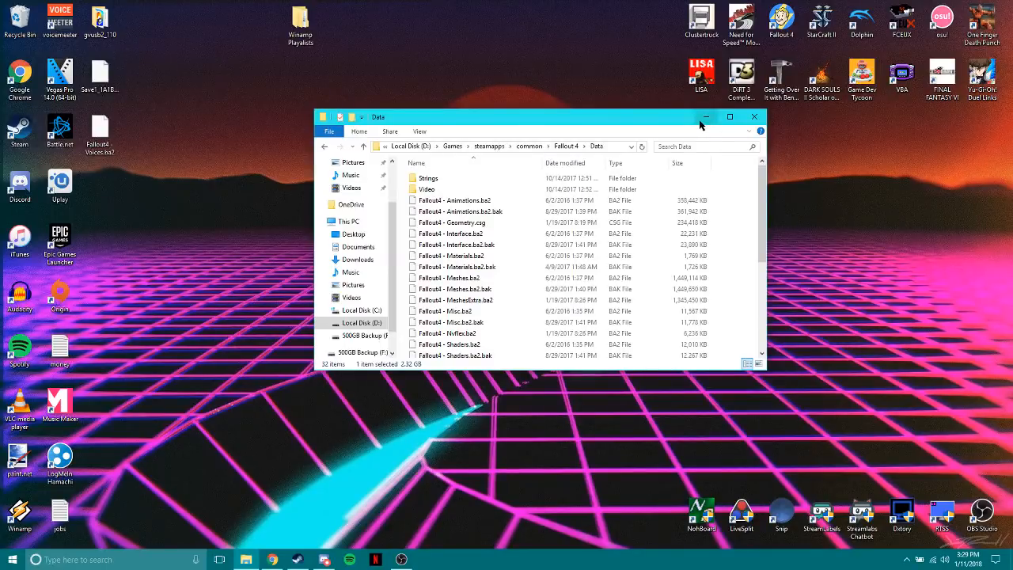
Minimize the Data folder window and launch Dxtory, continuing past its trial notice.
left_click(702, 119)
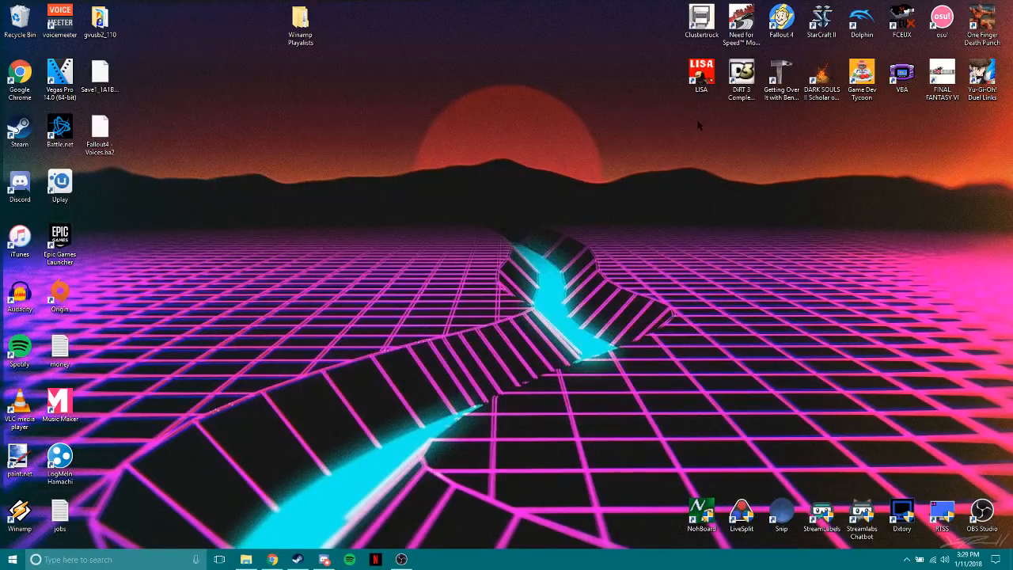
left_click(246, 559)
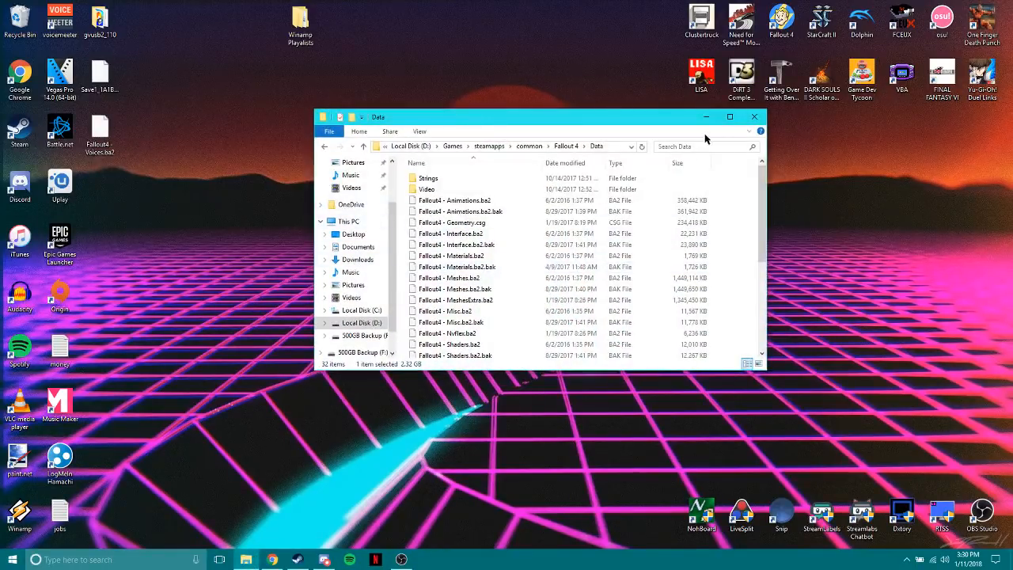
left_click(706, 117)
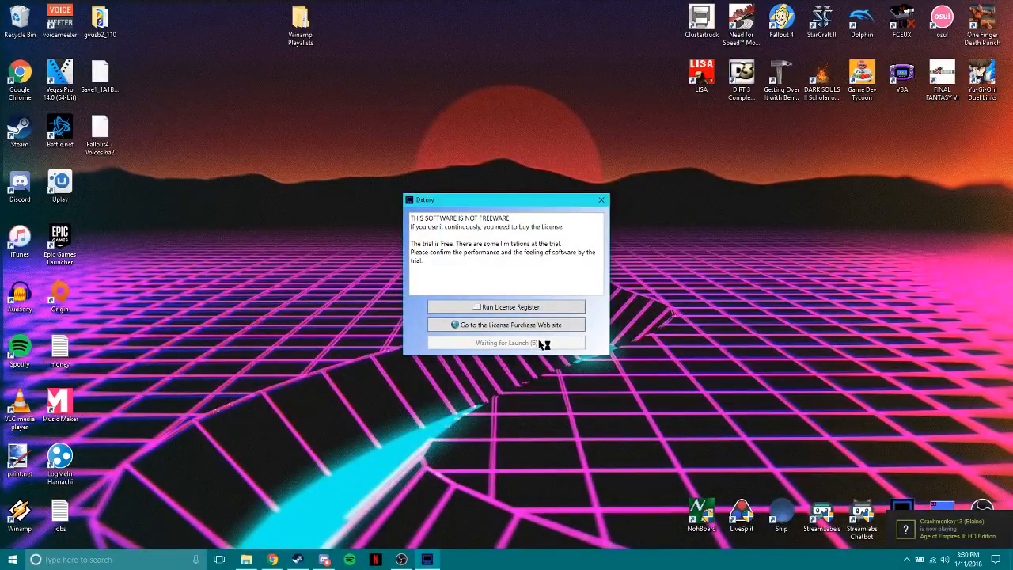
left_click_drag(514, 200, 614, 188)
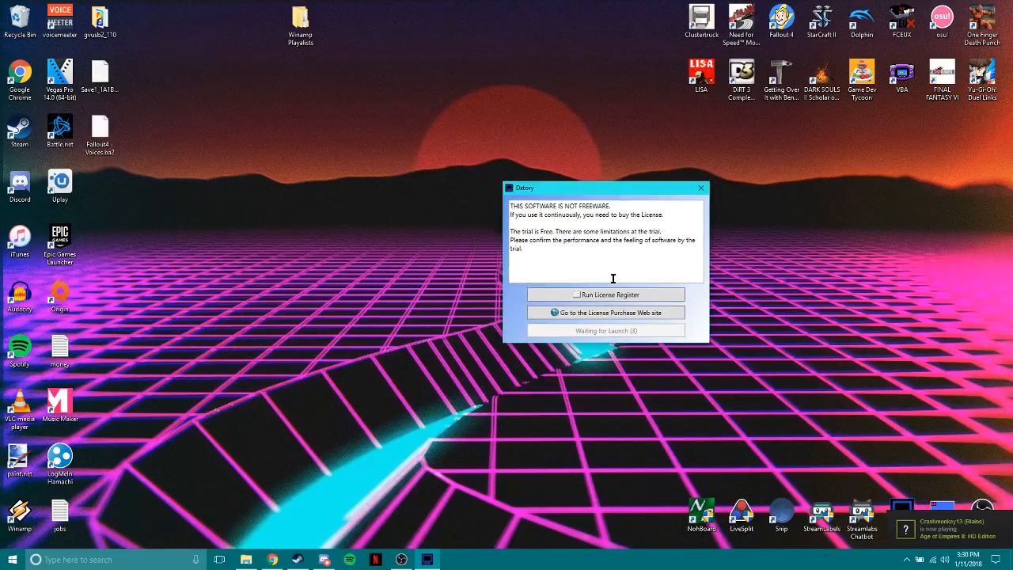
left_click(621, 331)
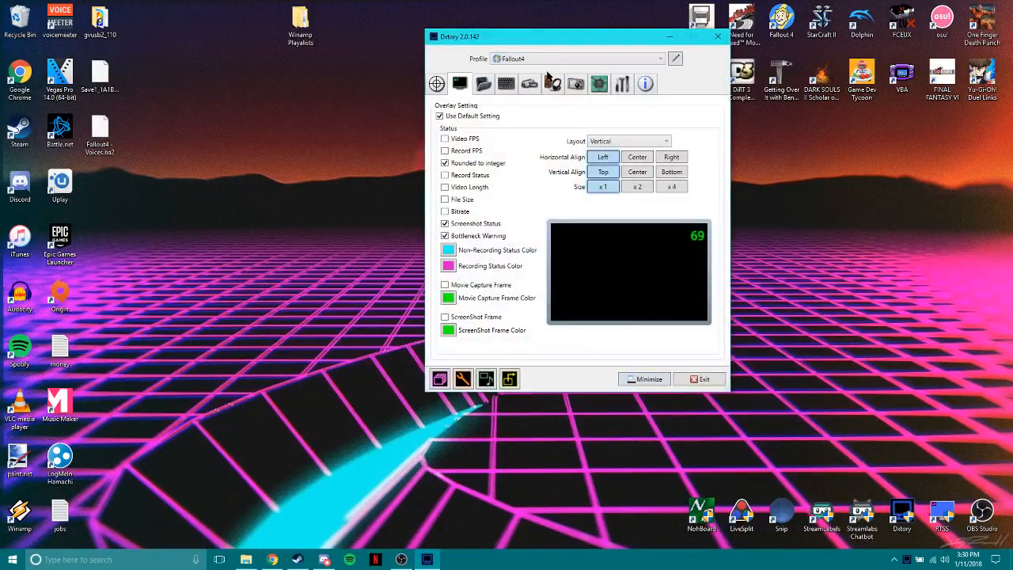
Launch Fallout 4 from the desktop, move the Dxtory window aside and start the game from its launcher.
double_click(781, 24)
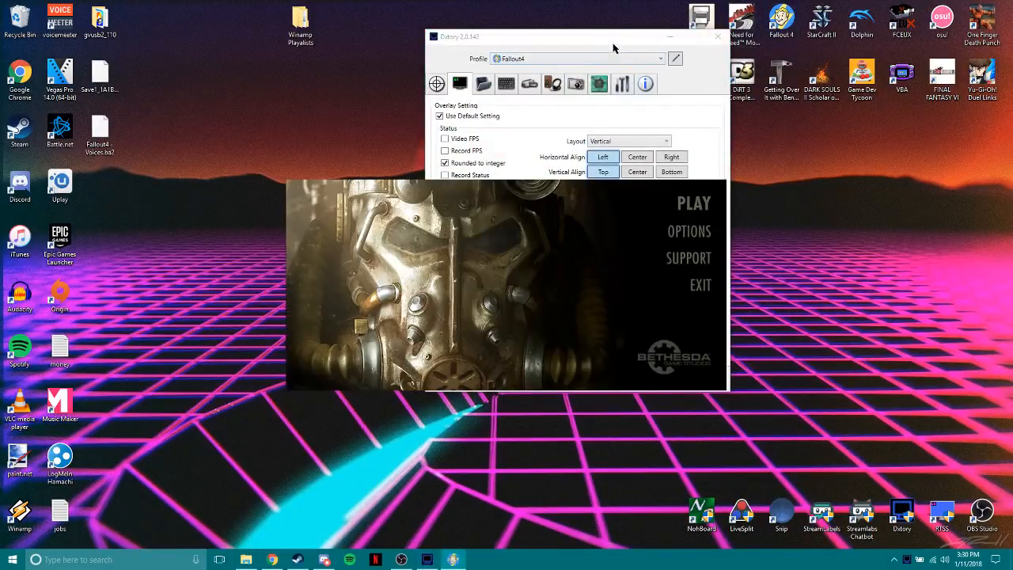
left_click_drag(609, 36, 895, 118)
left_click(693, 204)
left_click_drag(825, 120, 781, 117)
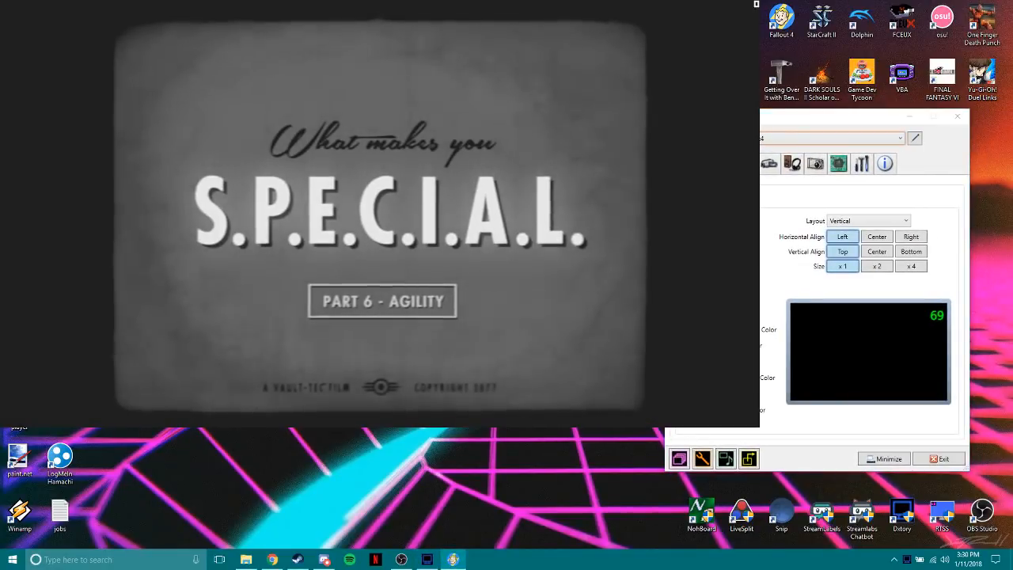
Place Dxtory beside the game, enable the Video FPS overlay, and toggle Rounded to integer off and back on.
key("alt+Tab")
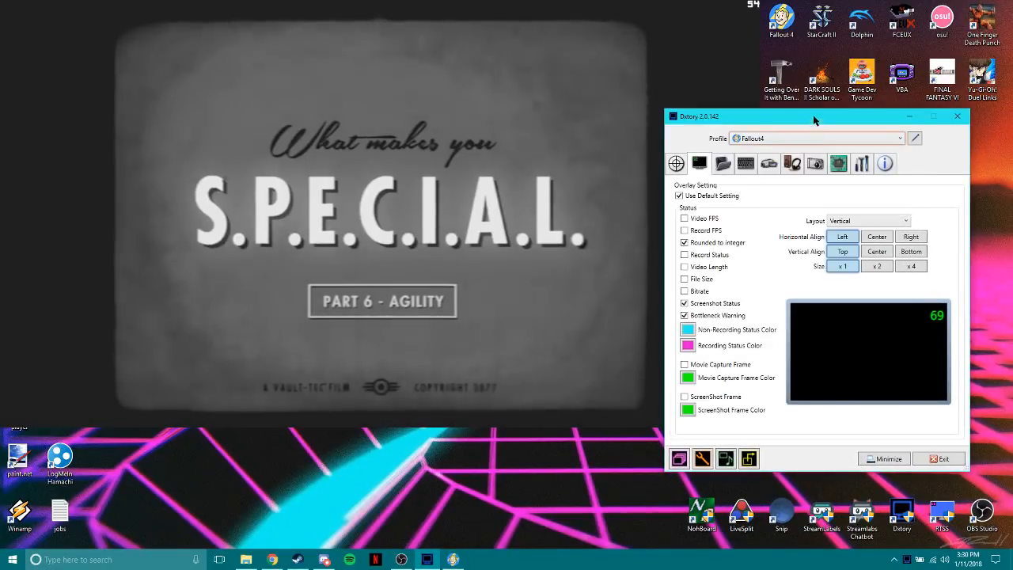
left_click_drag(813, 115, 696, 125)
left_click(585, 174)
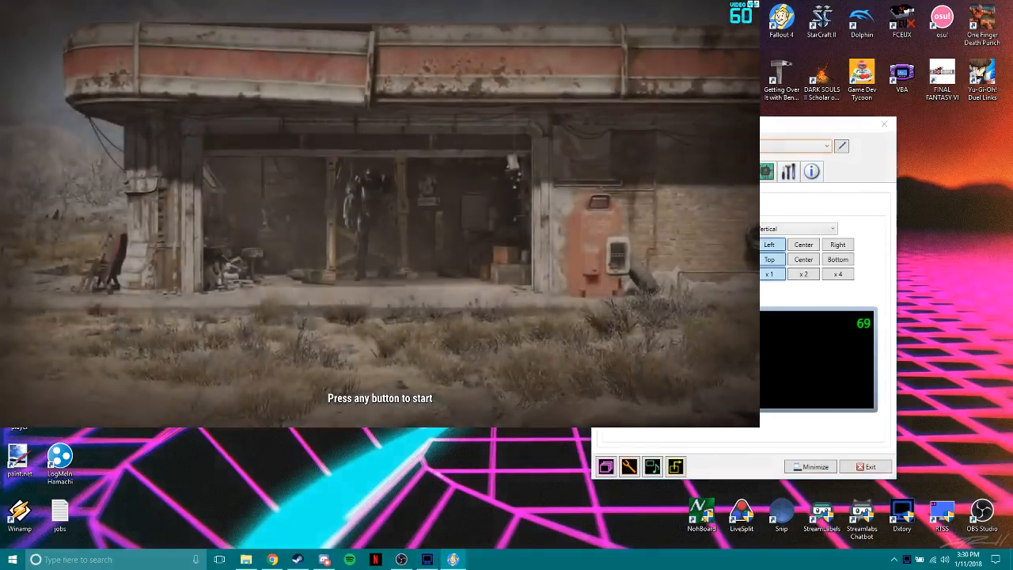
key("alt+Tab")
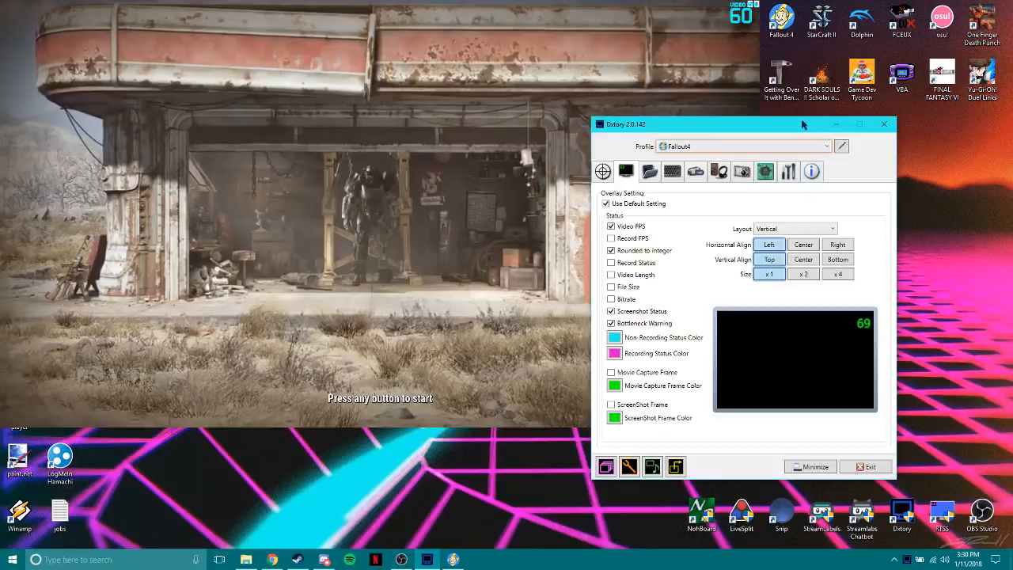
left_click_drag(802, 124, 777, 88)
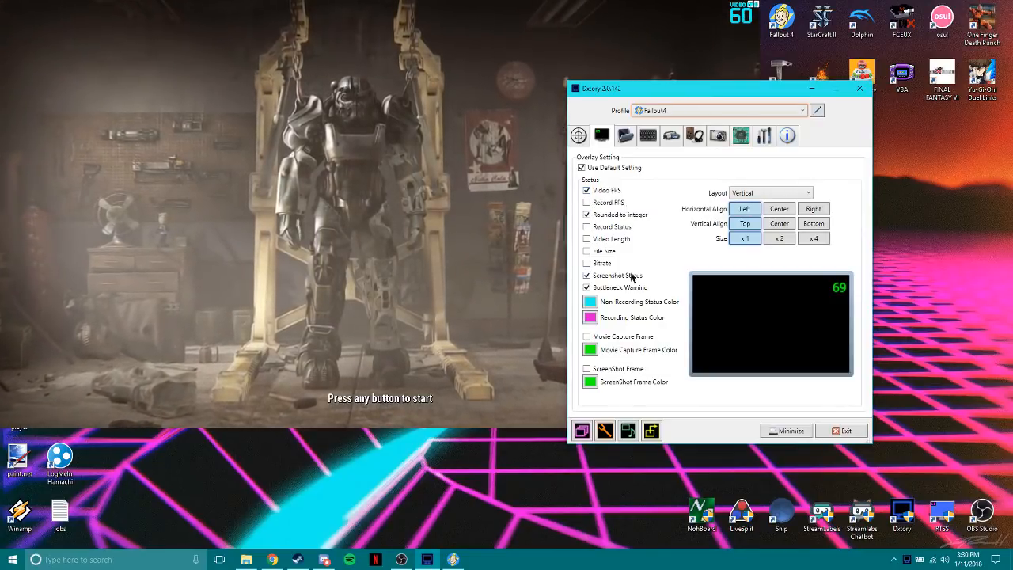
left_click(598, 218)
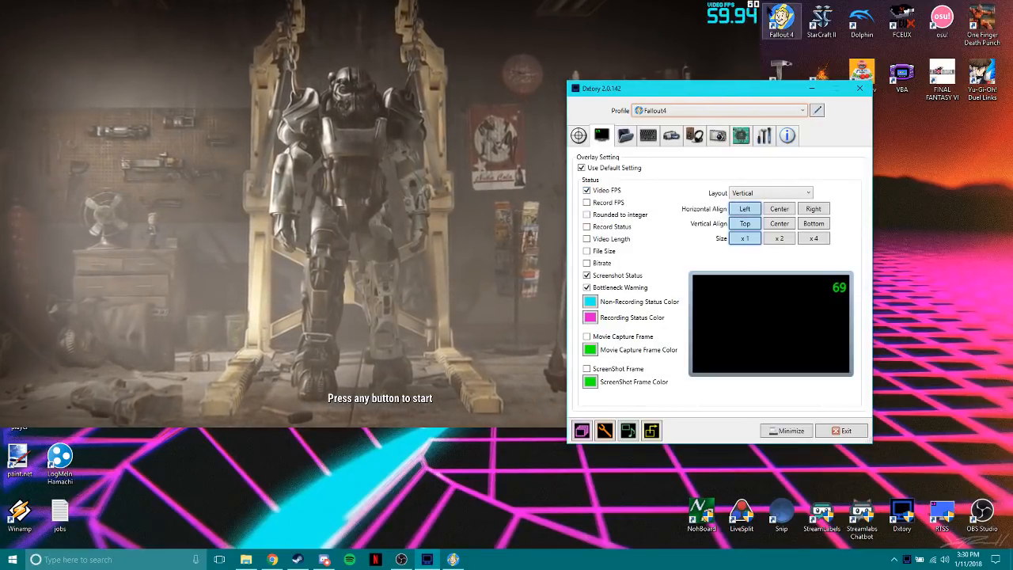
left_click(626, 216)
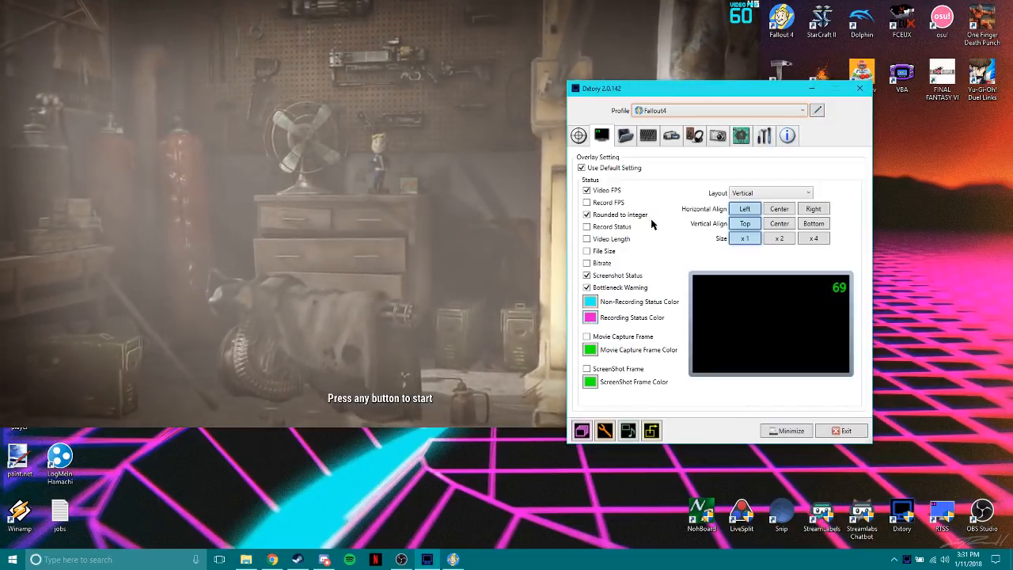
Look through Dxtory's folder, hotkey, movie, screenshot and audio settings for the Fallout4 profile.
left_click(623, 137)
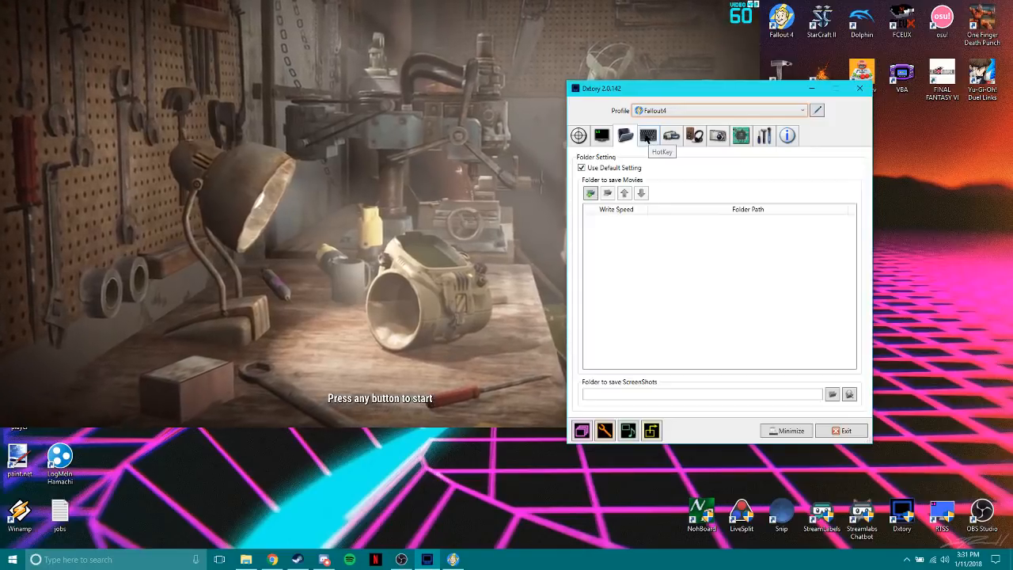
left_click(648, 137)
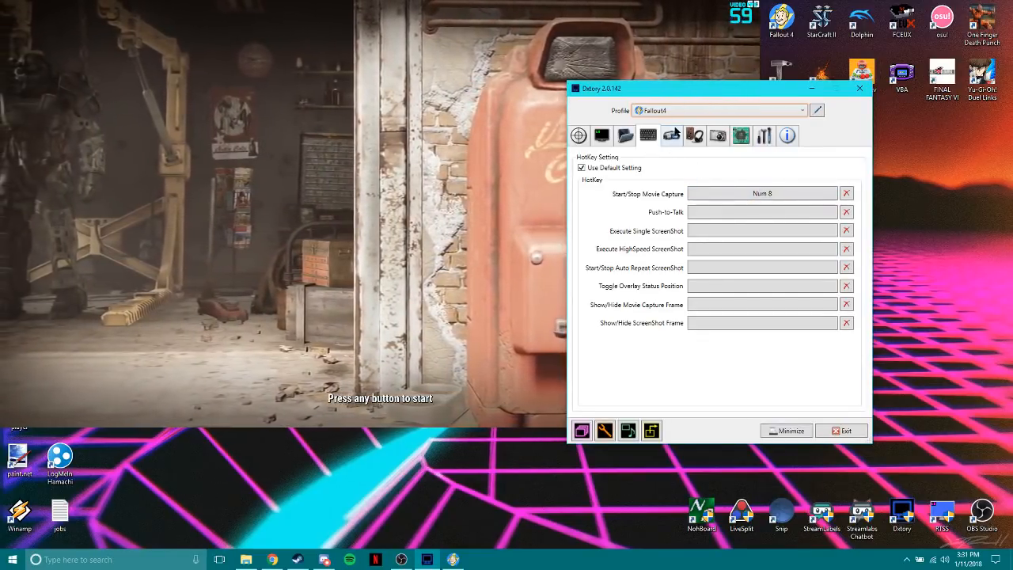
left_click(670, 137)
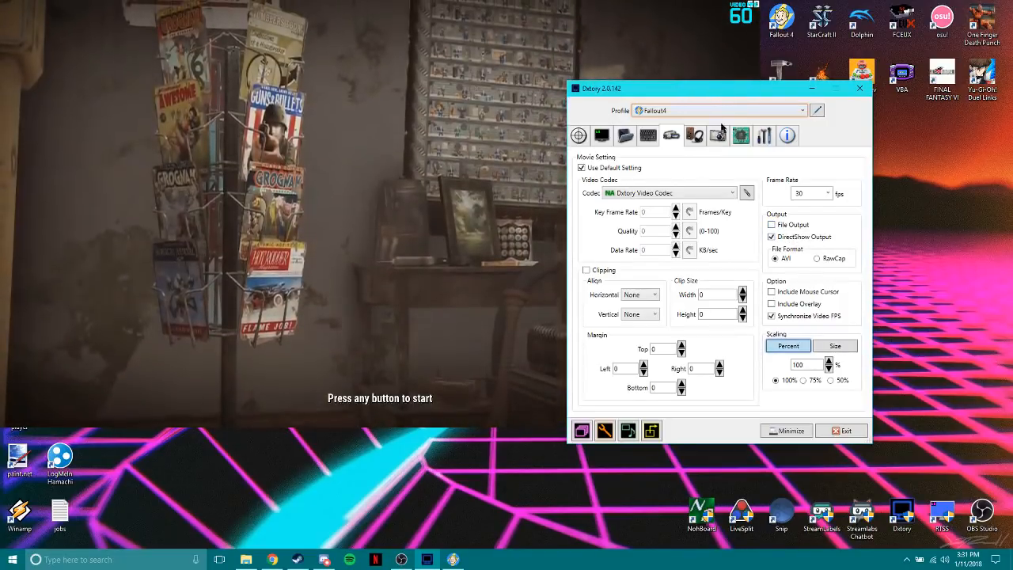
left_click(701, 140)
left_click(719, 138)
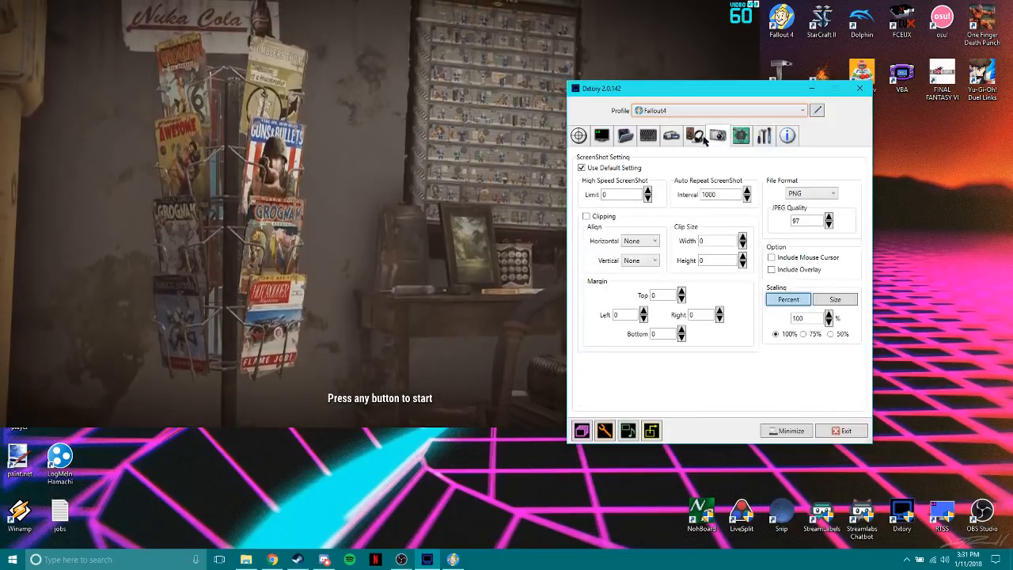
left_click(694, 138)
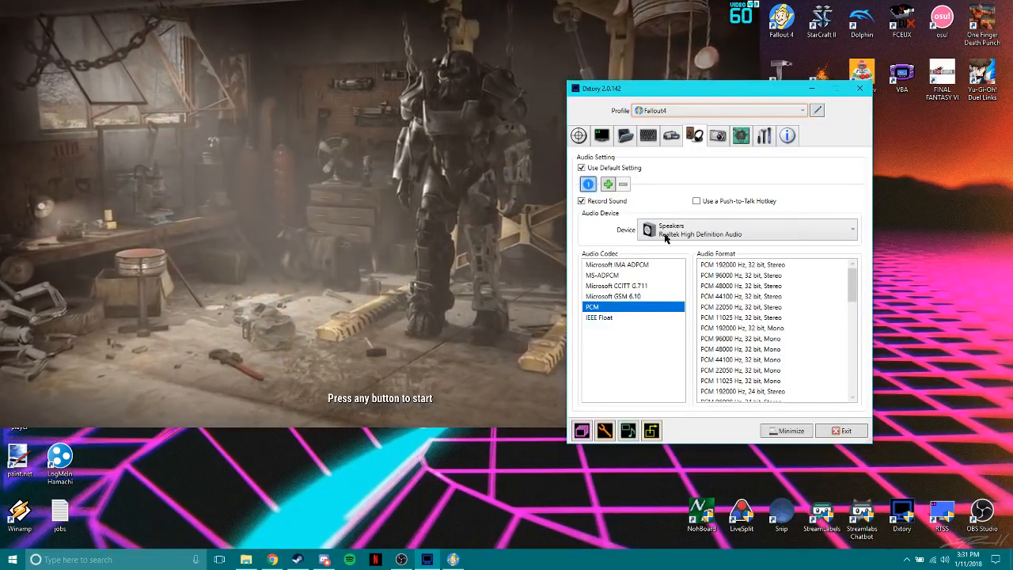
Look over Dxtory's screenshot, advanced and movie settings, including the Limit Video FPS option and the recording frame rate.
left_click(717, 136)
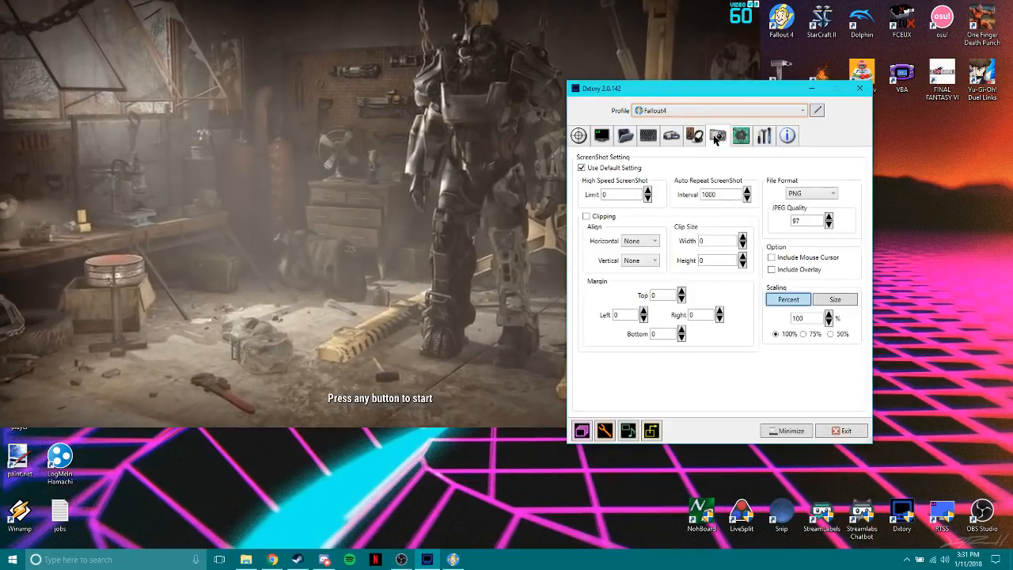
left_click(739, 136)
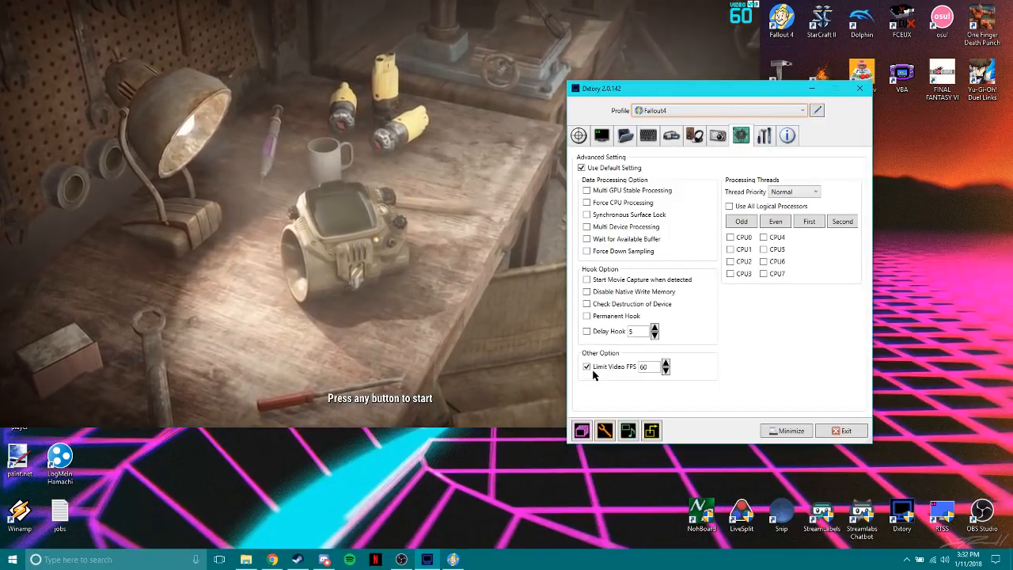
double_click(654, 368)
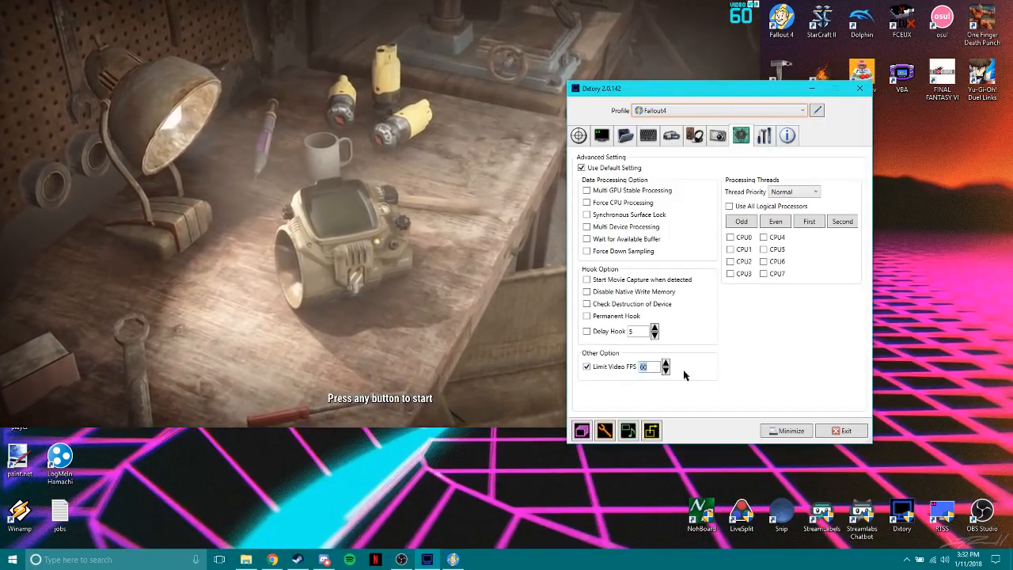
left_click(764, 138)
left_click(742, 138)
left_click(718, 139)
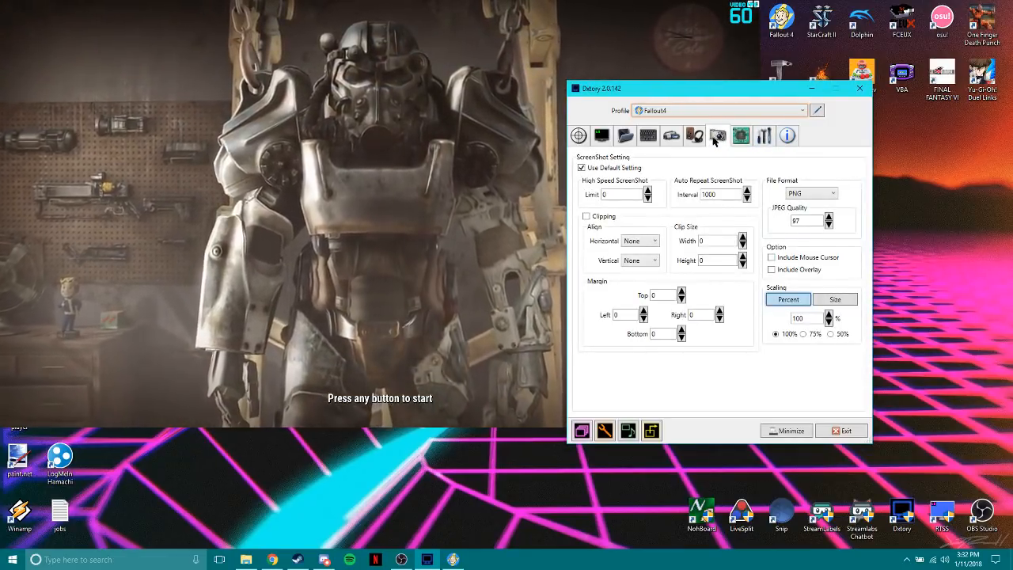
left_click(741, 137)
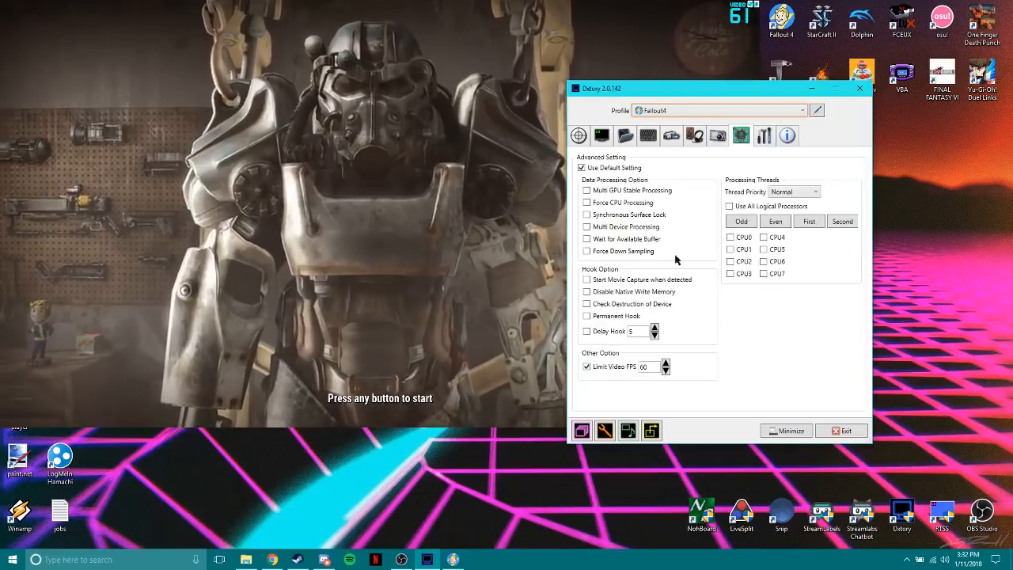
left_click(671, 136)
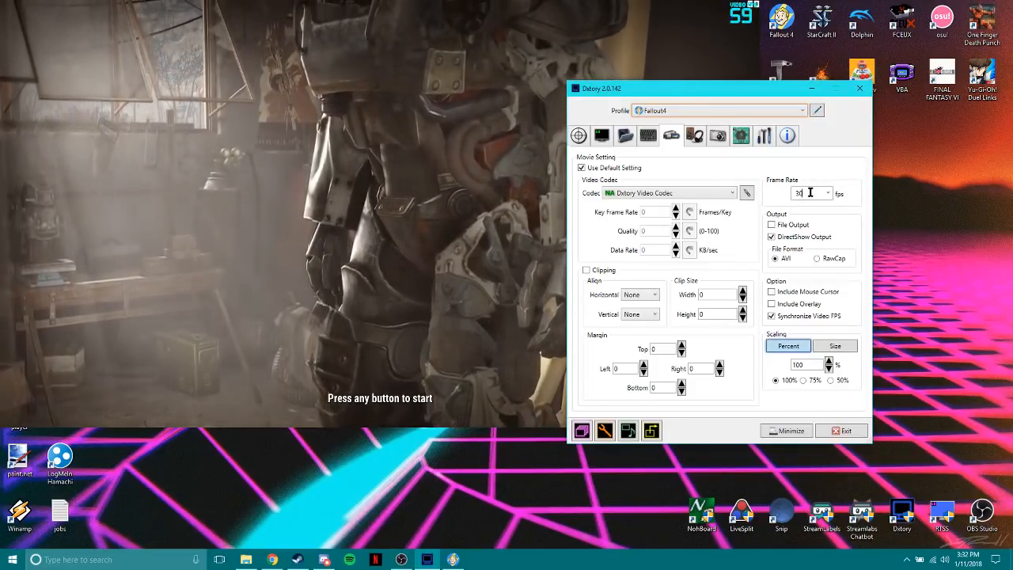
left_click(810, 192)
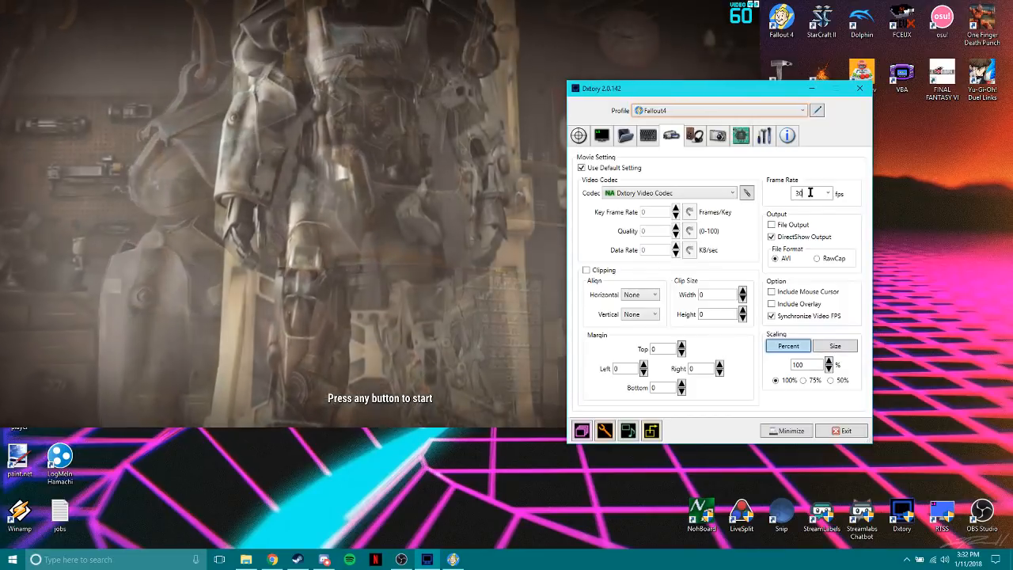
Turn off the Video FPS status in Dxtory's overlay settings for the Fallout4 profile.
left_click(693, 136)
left_click(648, 136)
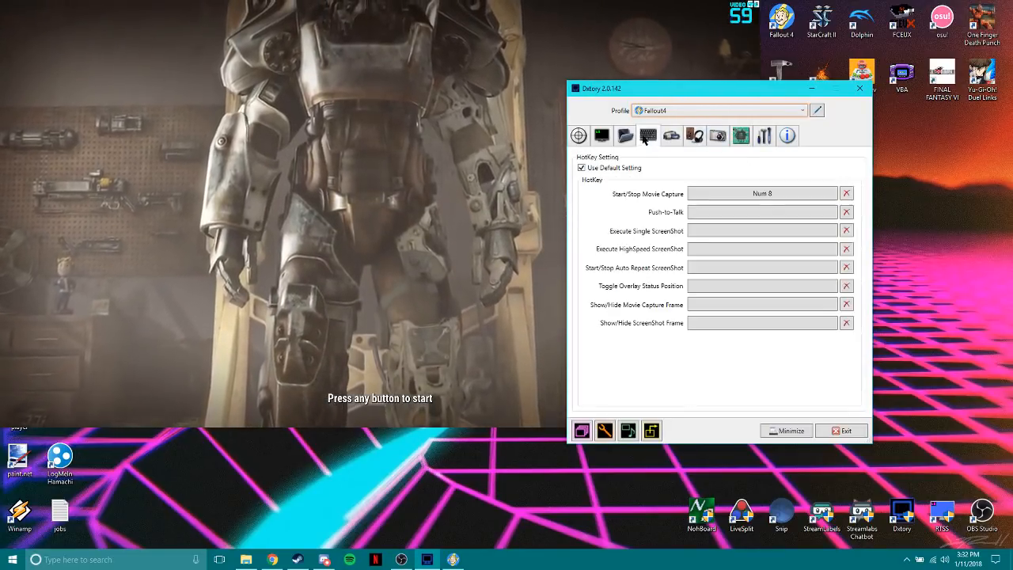
left_click(601, 136)
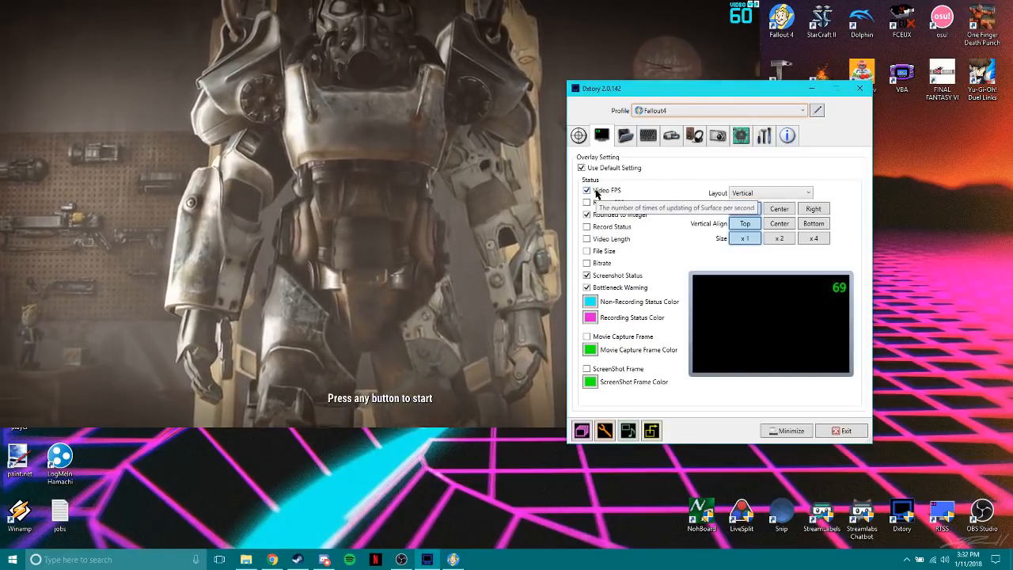
left_click(595, 192)
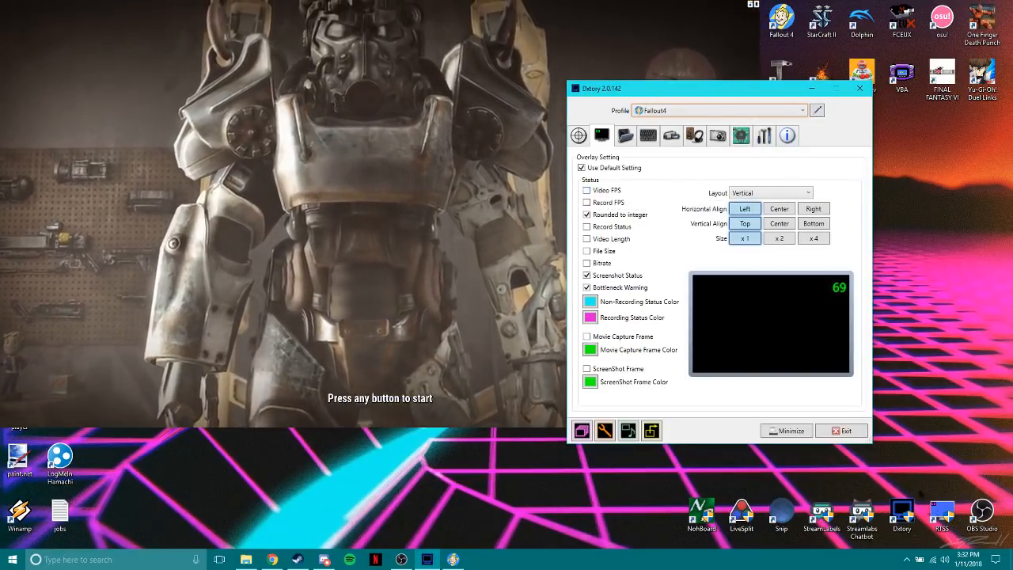
Open RivaTuner Statistics Server, review the Fallout4.exe profile and its on-screen display font options without changing them, and close it.
left_click(906, 559)
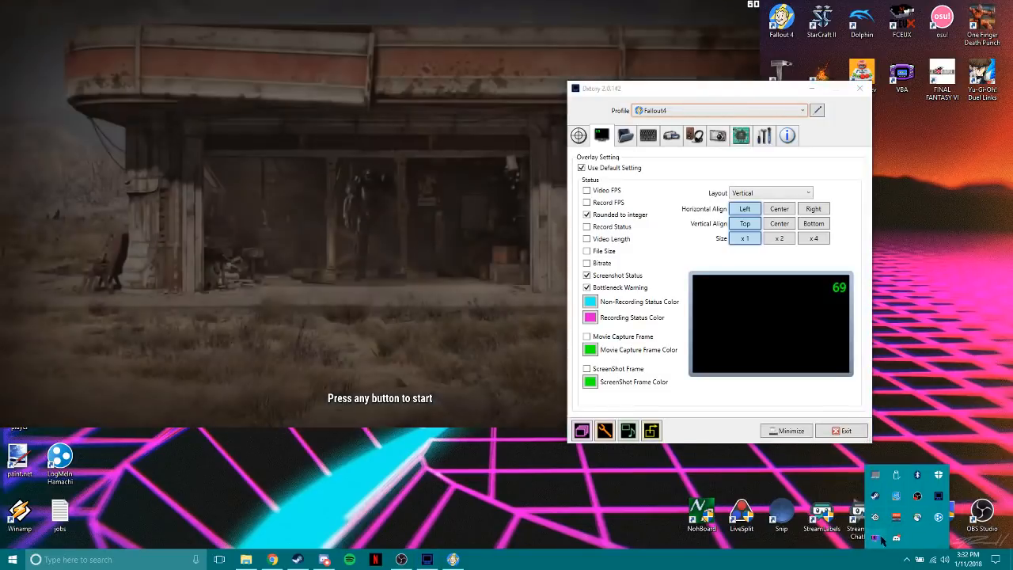
left_click(878, 538)
left_click_drag(812, 163, 578, 79)
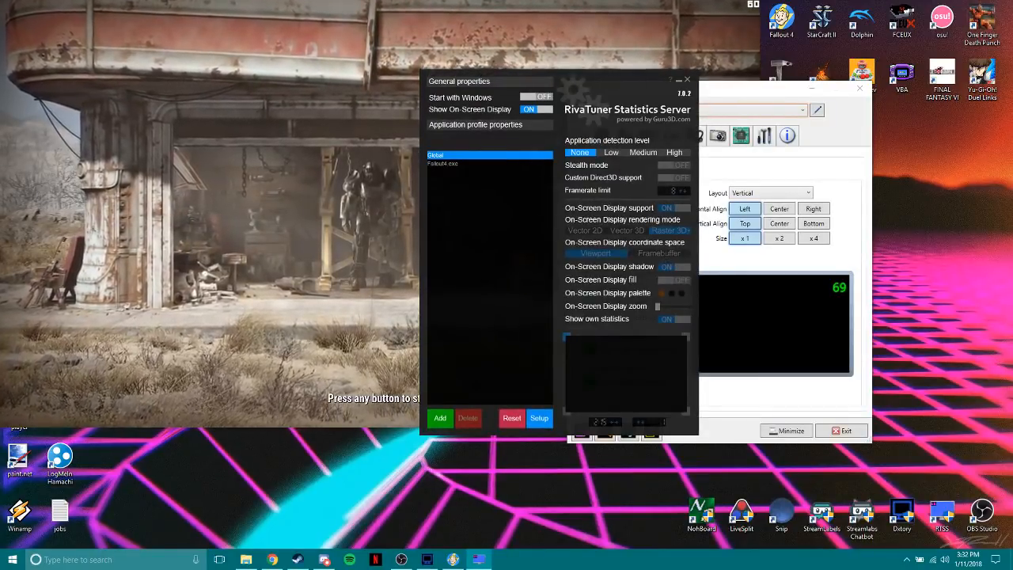
left_click(459, 164)
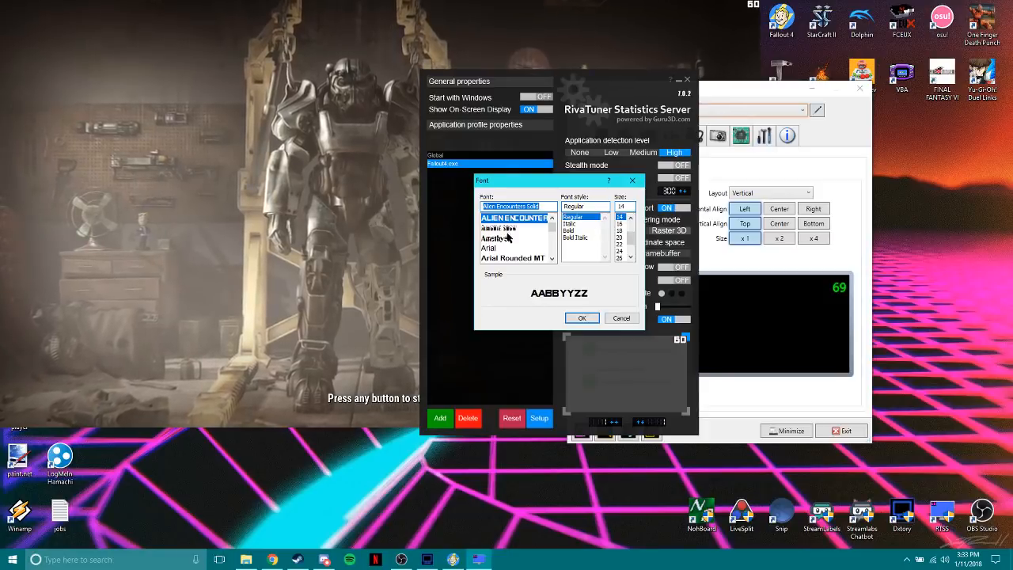
left_click(622, 318)
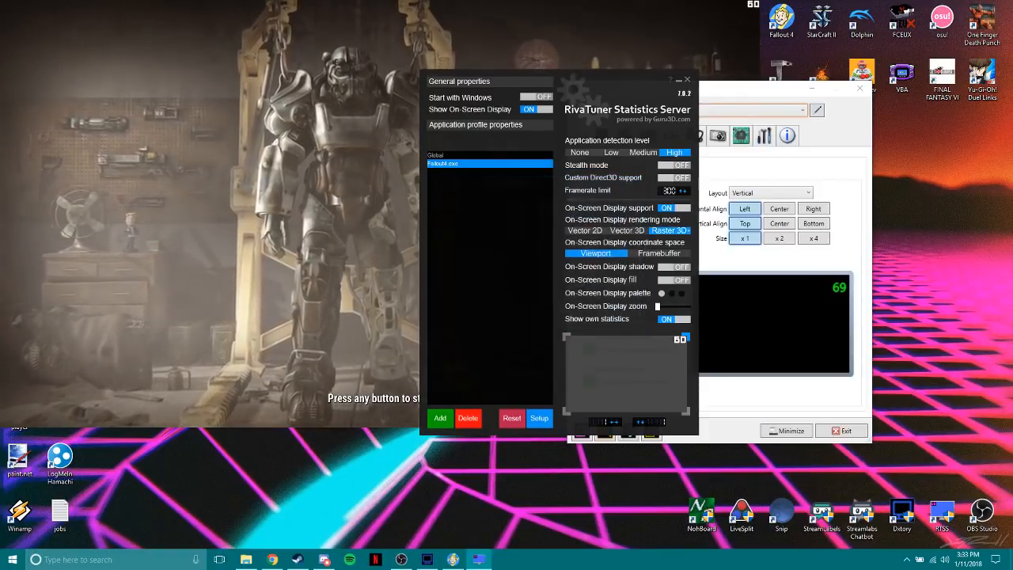
left_click(687, 80)
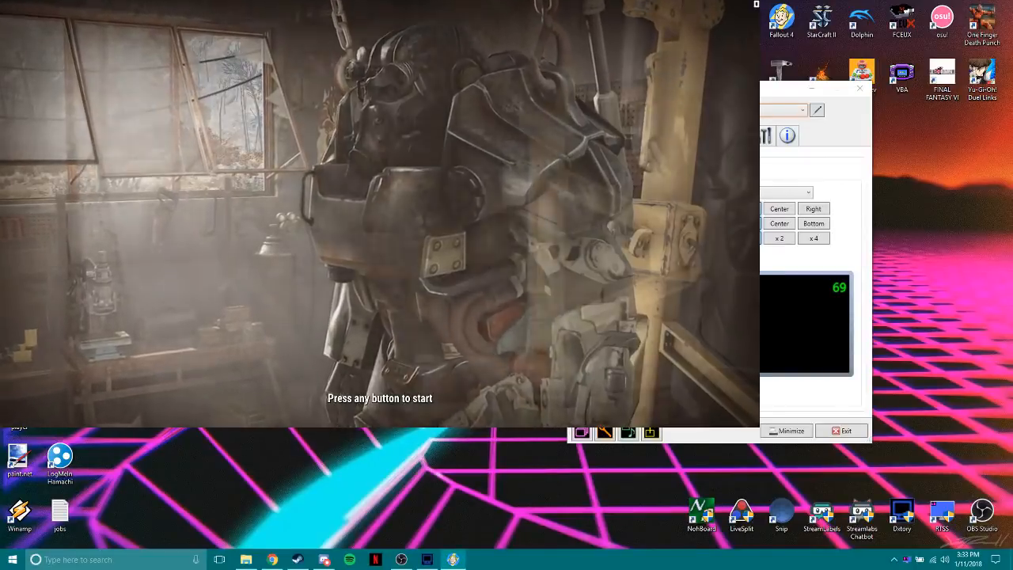
Quit Fallout 4 to the desktop and minimize both Dxtory and the browser.
left_click(169, 232)
left_click(203, 269)
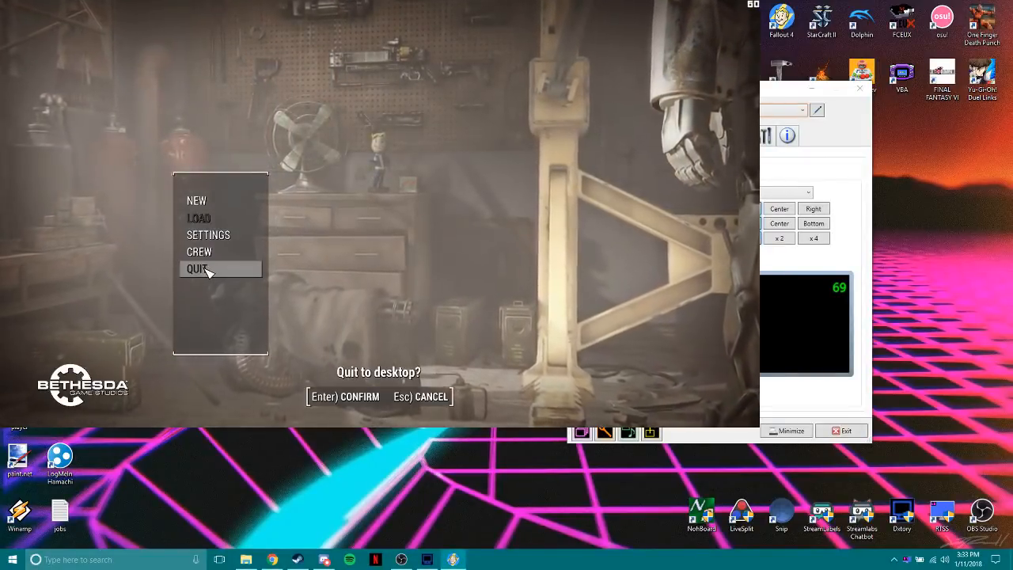
key("Return")
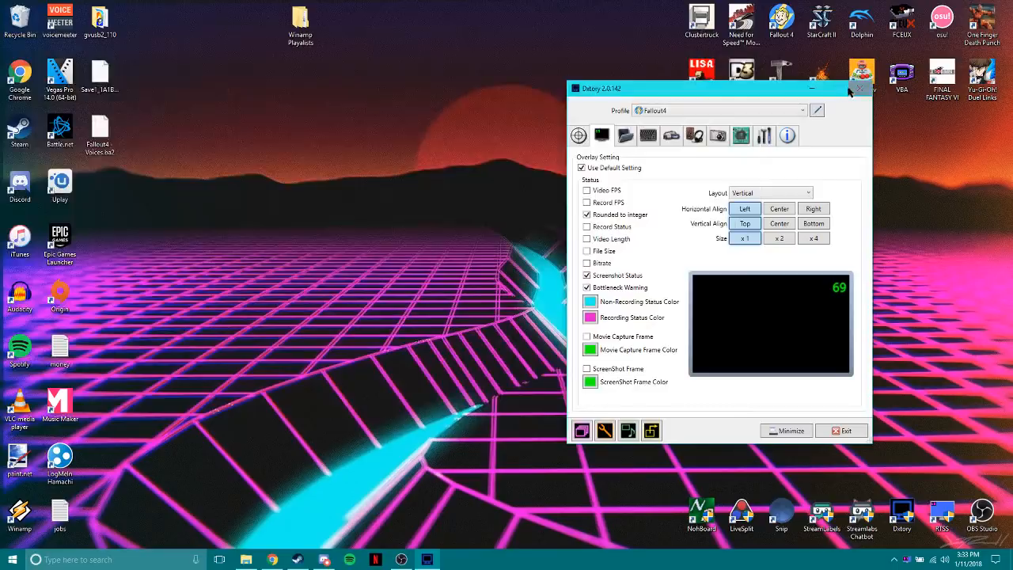
left_click(787, 431)
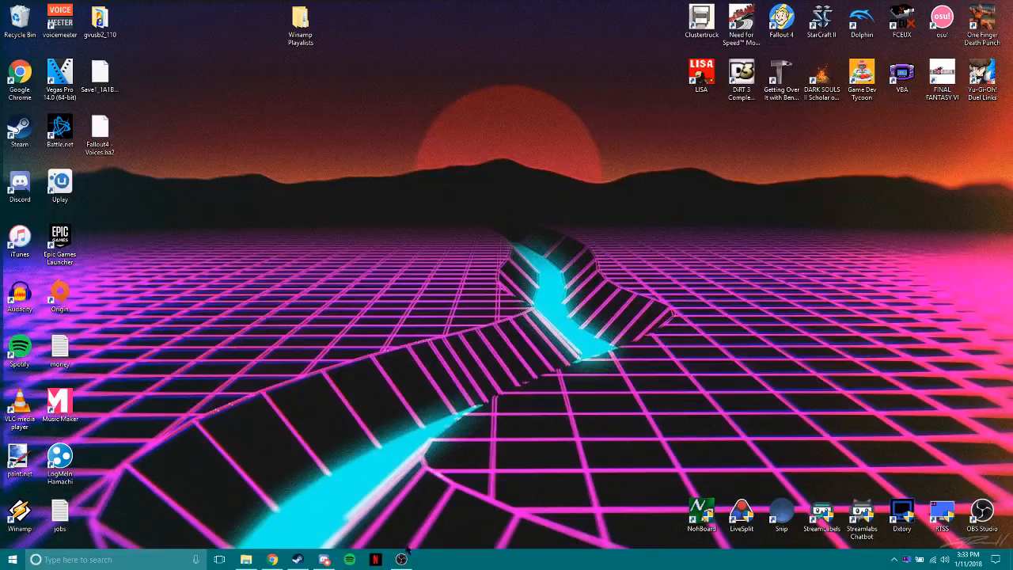
left_click(272, 559)
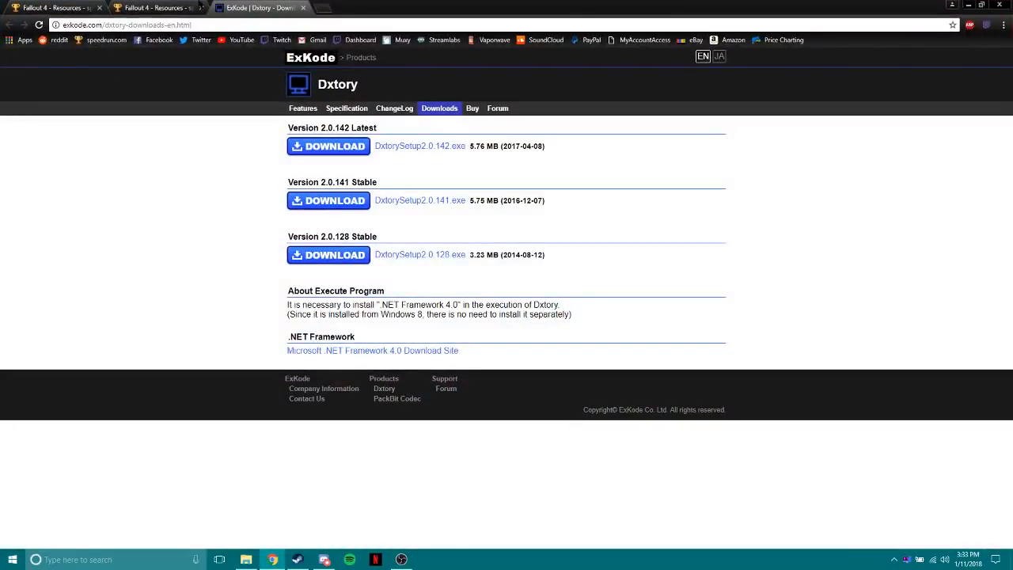
left_click(968, 5)
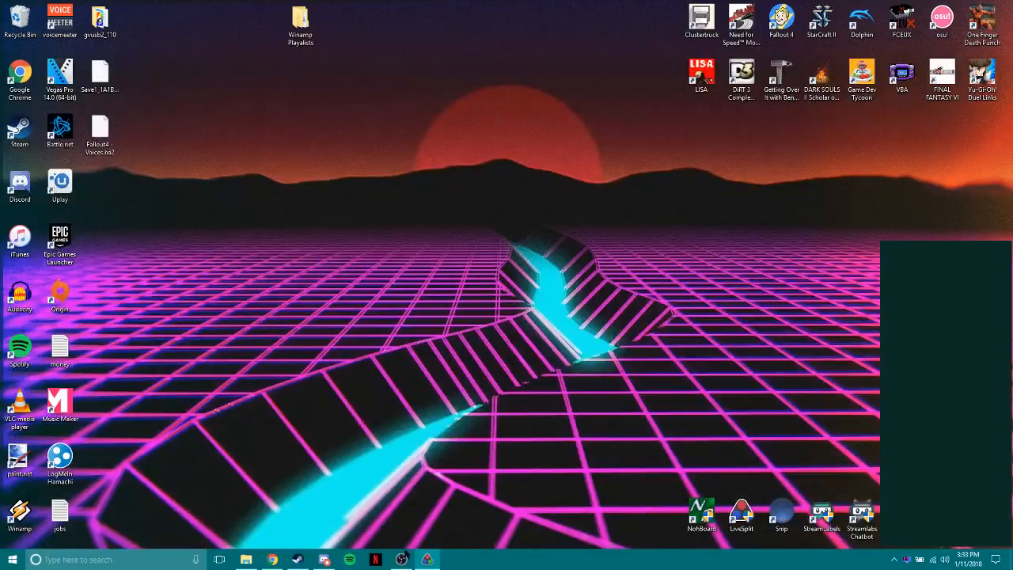
Bring up OBS, look through its scenes, leave the Desktop scene selected and minimize OBS.
left_click(403, 559)
scroll(119, 419, "up", 2)
left_click(109, 416)
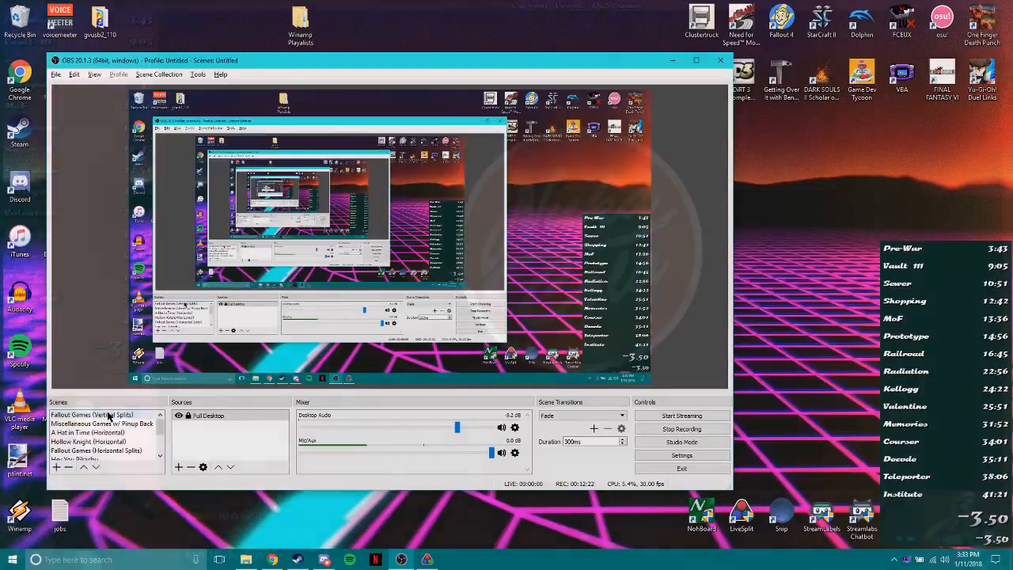
left_click(63, 451)
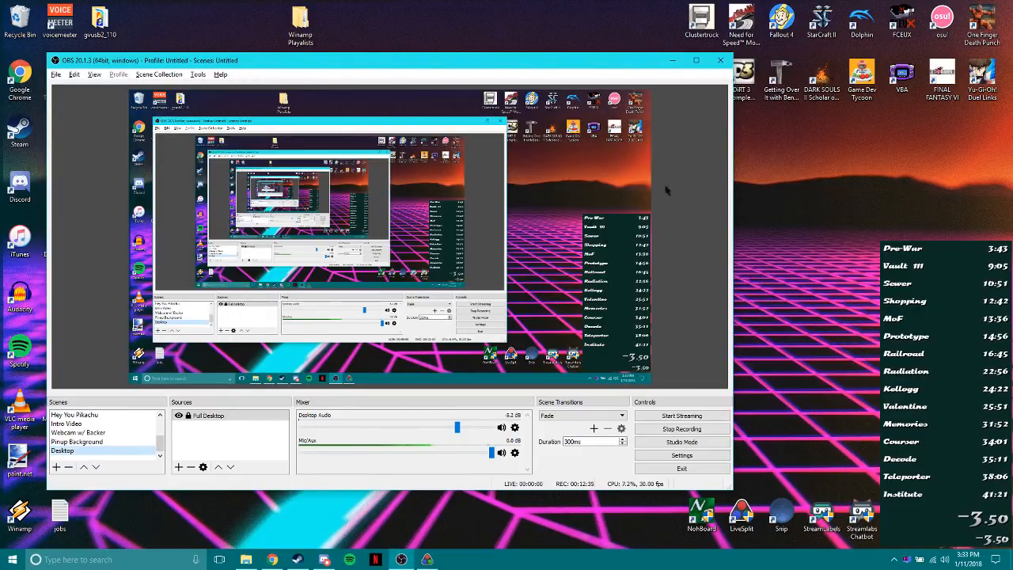
left_click(672, 62)
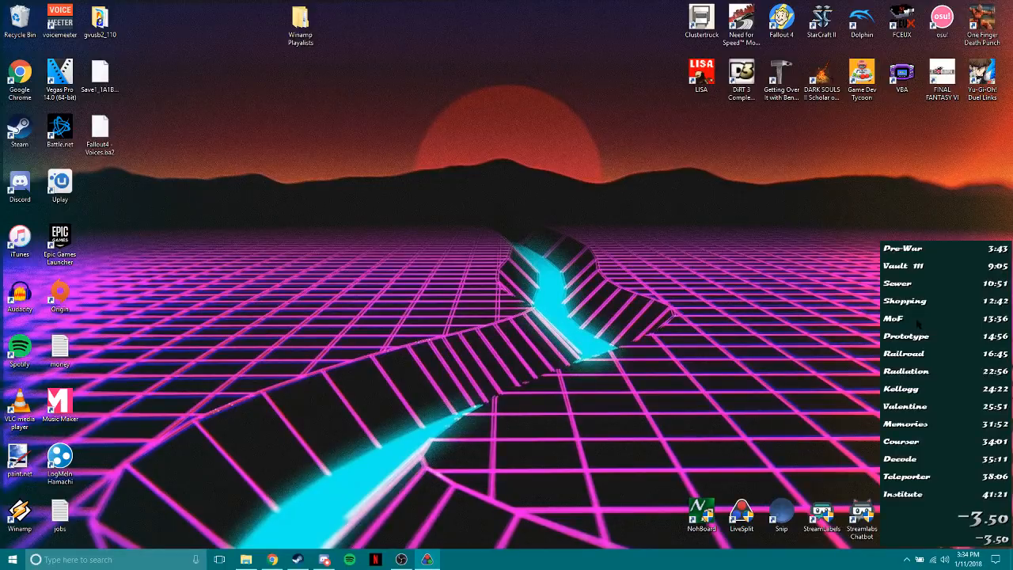
Open LiveSplit's Splits Editor, view the Fallout 4 Any% splits and close the editor.
right_click(981, 296)
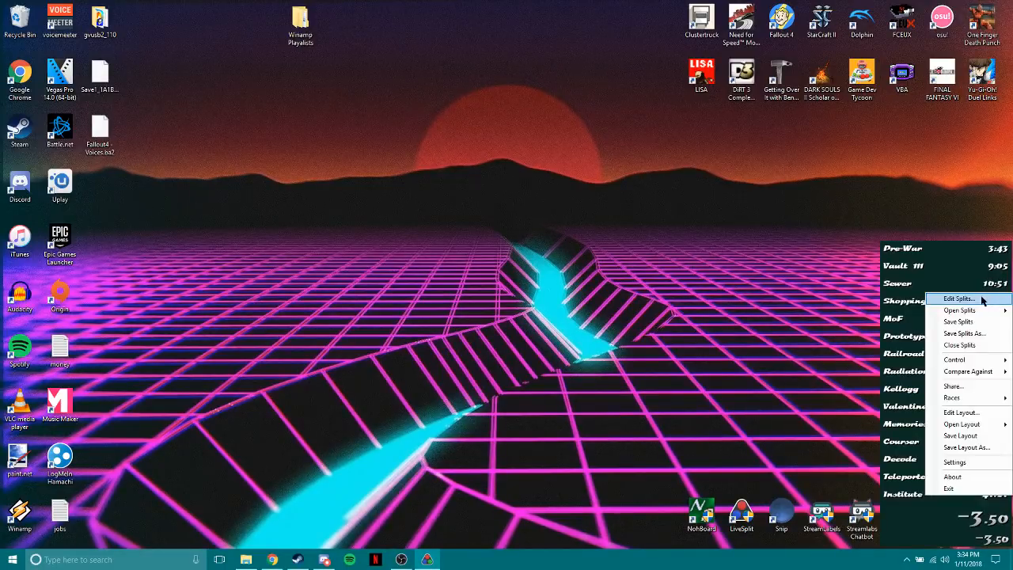
left_click(981, 299)
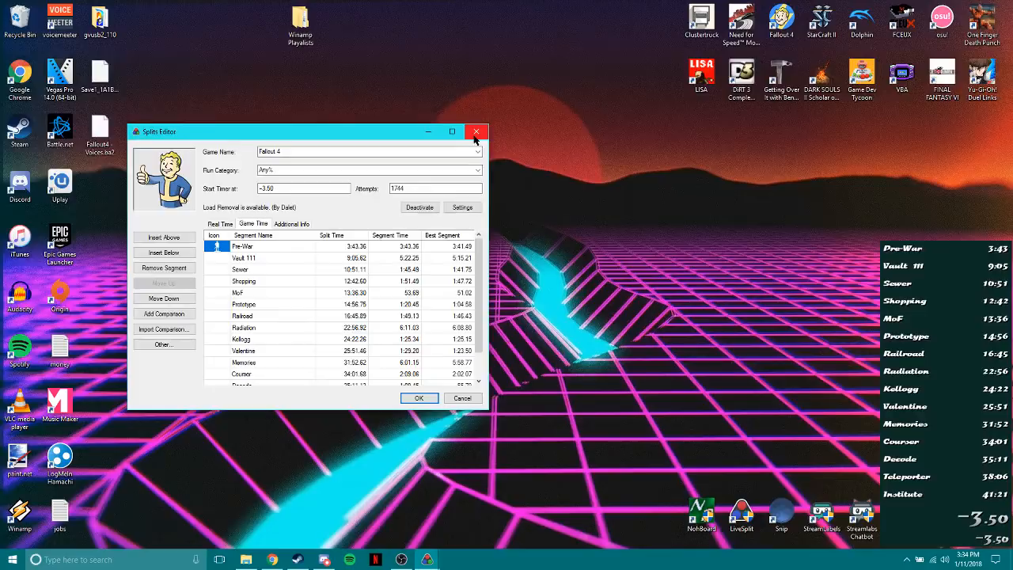
left_click_drag(379, 140, 521, 140)
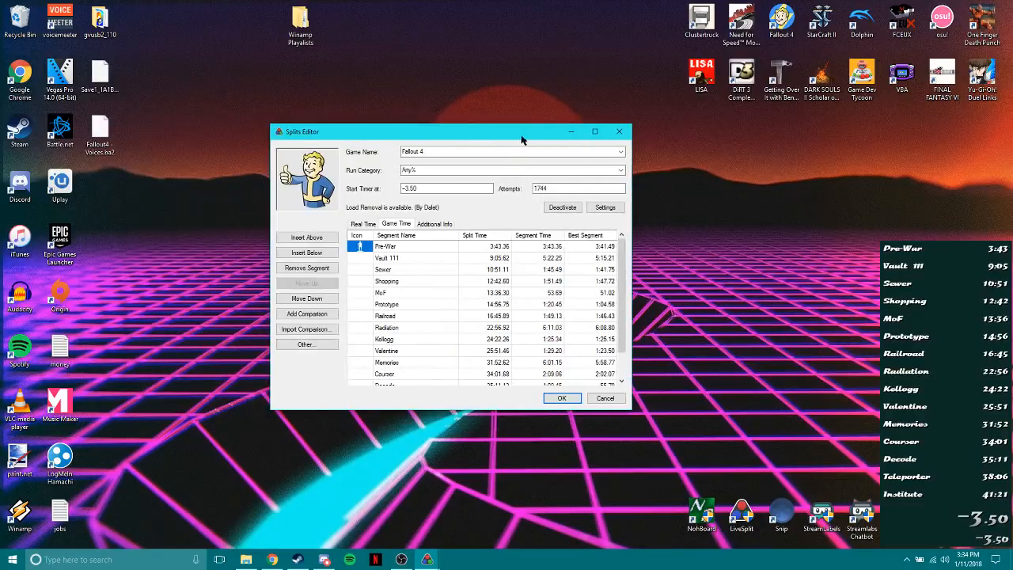
left_click(595, 132)
left_click(1000, 8)
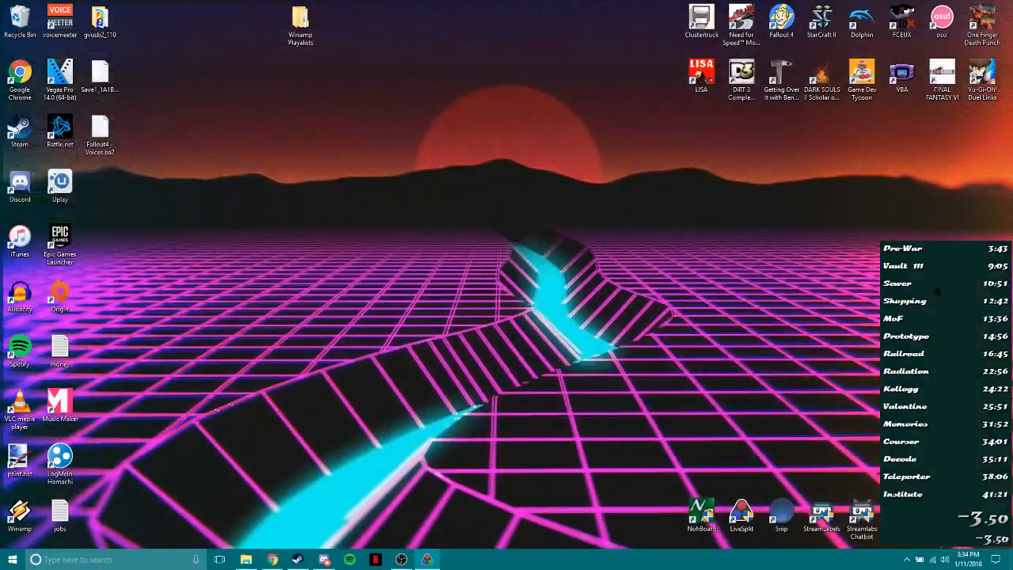
Reopen LiveSplit's Splits Editor and enter Fallout 4 as the game name from the suggested titles.
right_click(936, 291)
left_click(957, 294)
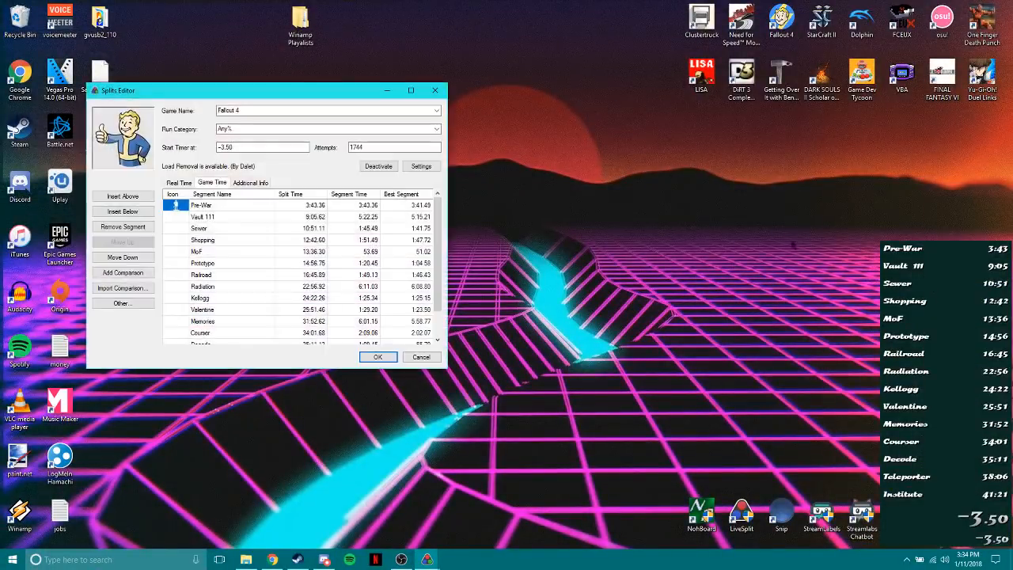
left_click(273, 110)
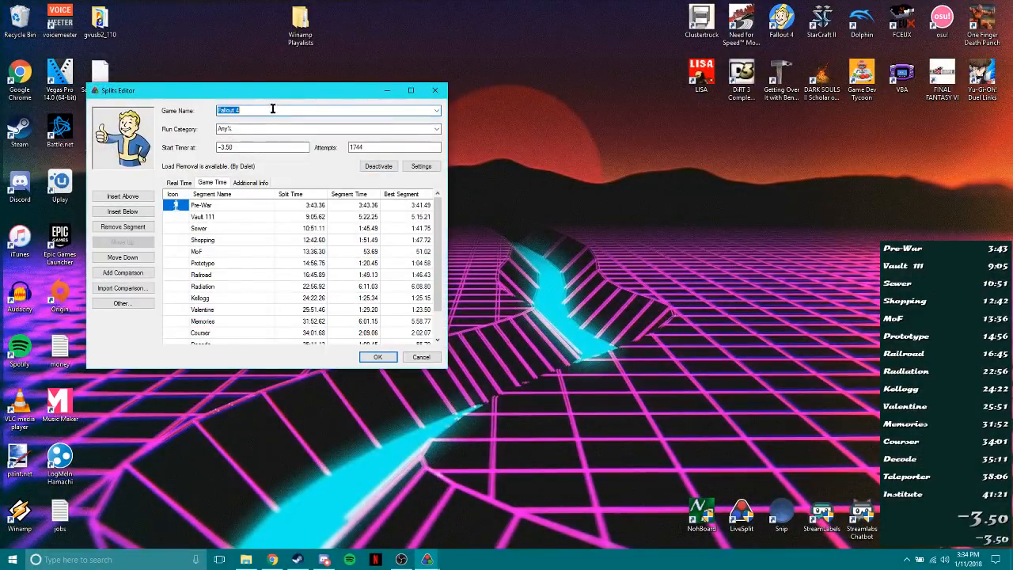
type("Fak")
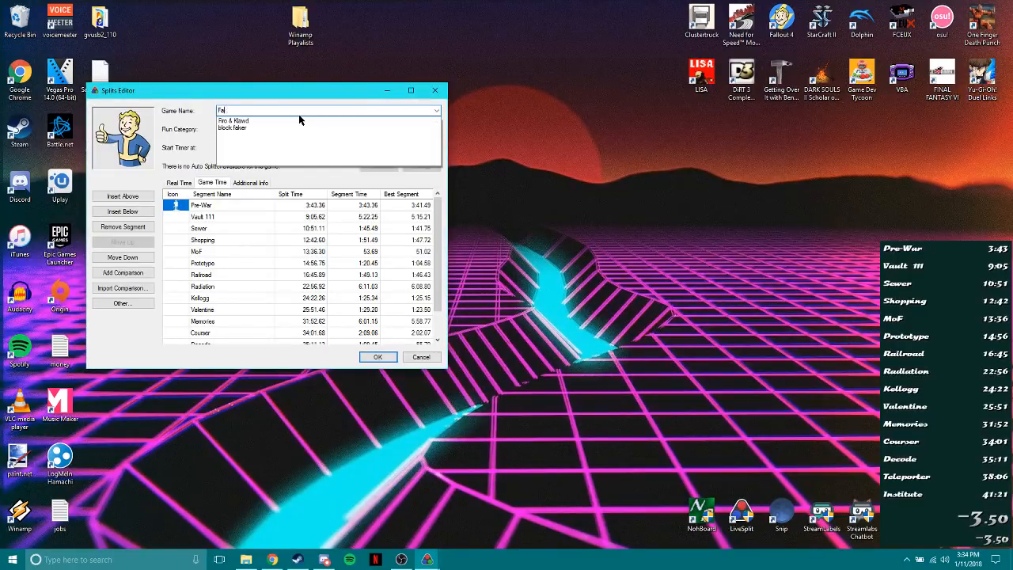
key("BackSpace")
type("llout 4")
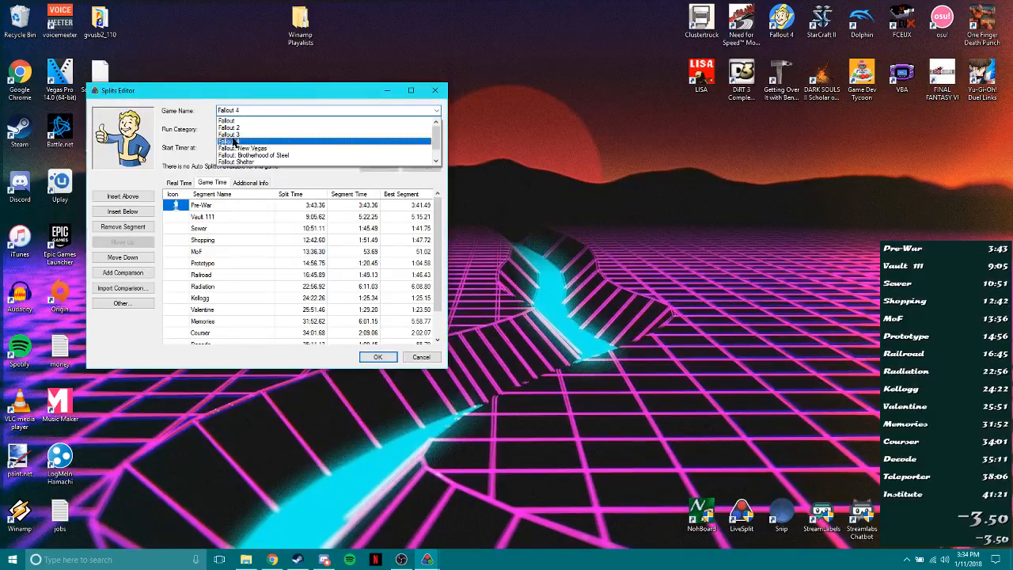
left_click(232, 142)
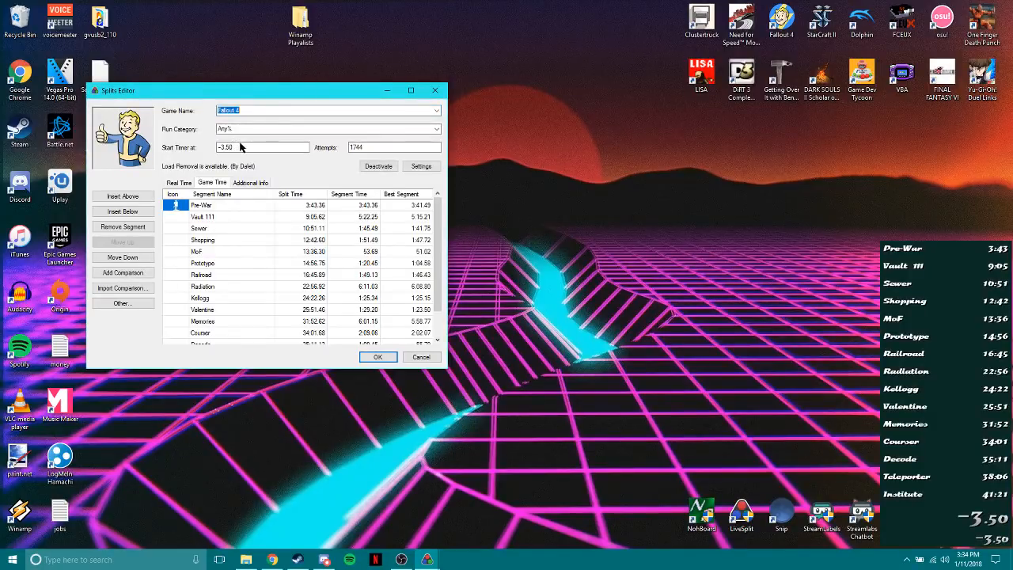
Review the run category and the timer start offset in the Splits Editor.
left_click(358, 129)
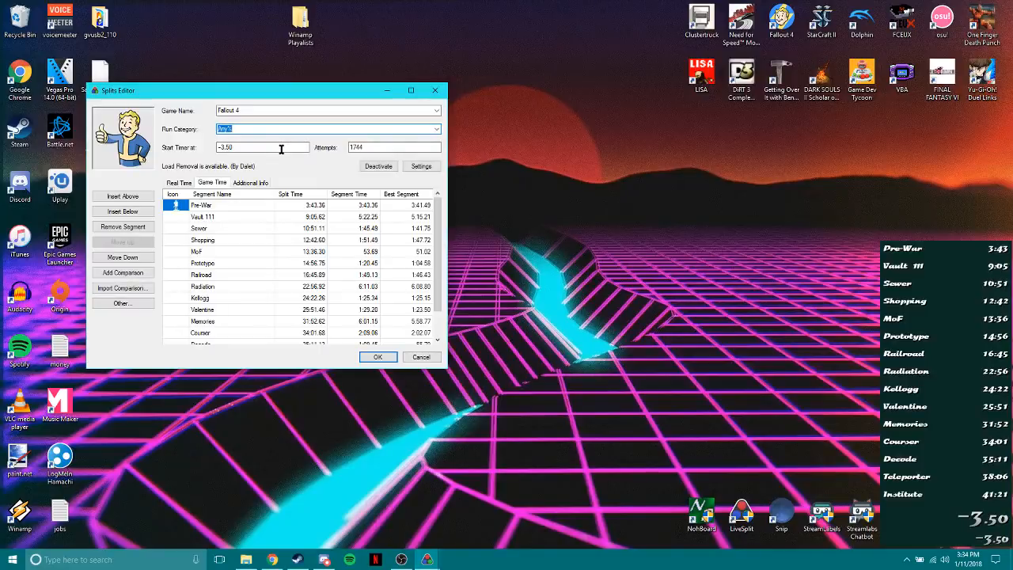
left_click_drag(280, 148, 190, 150)
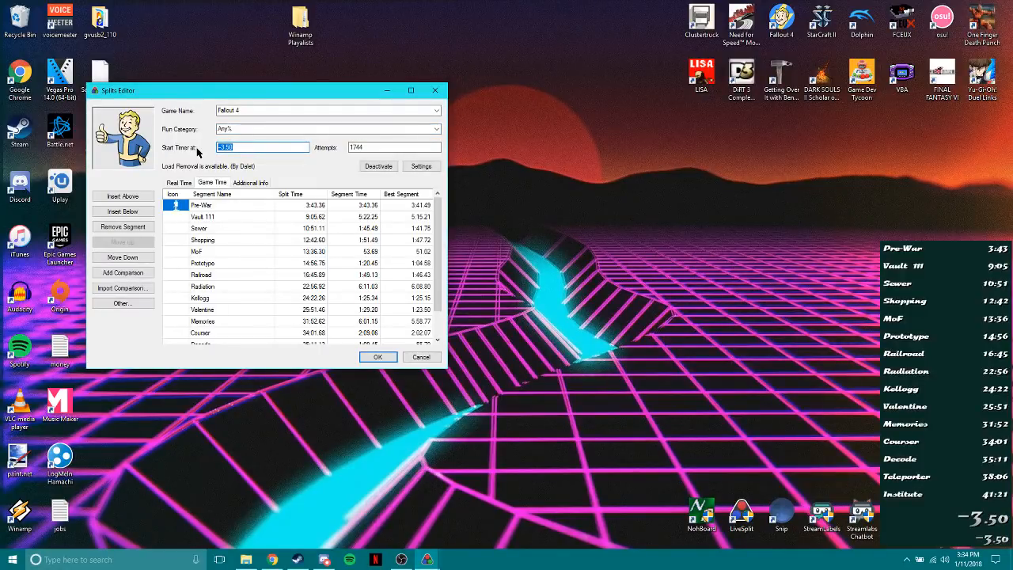
left_click_drag(242, 146, 197, 152)
left_click(227, 149)
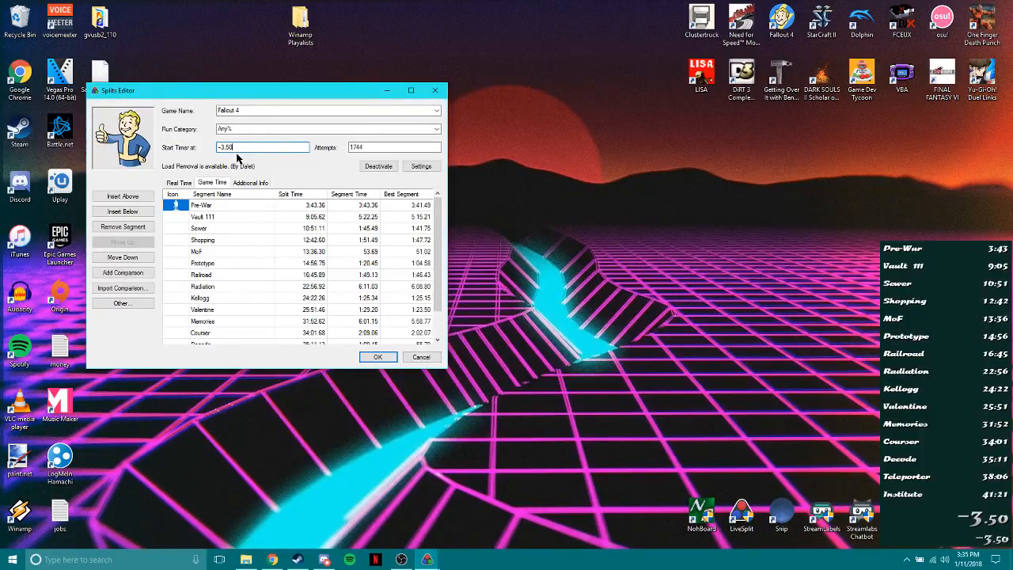
Deactivate and reactivate the Fallout 4 load removal, then accept the Splits Editor settings.
left_click(368, 169)
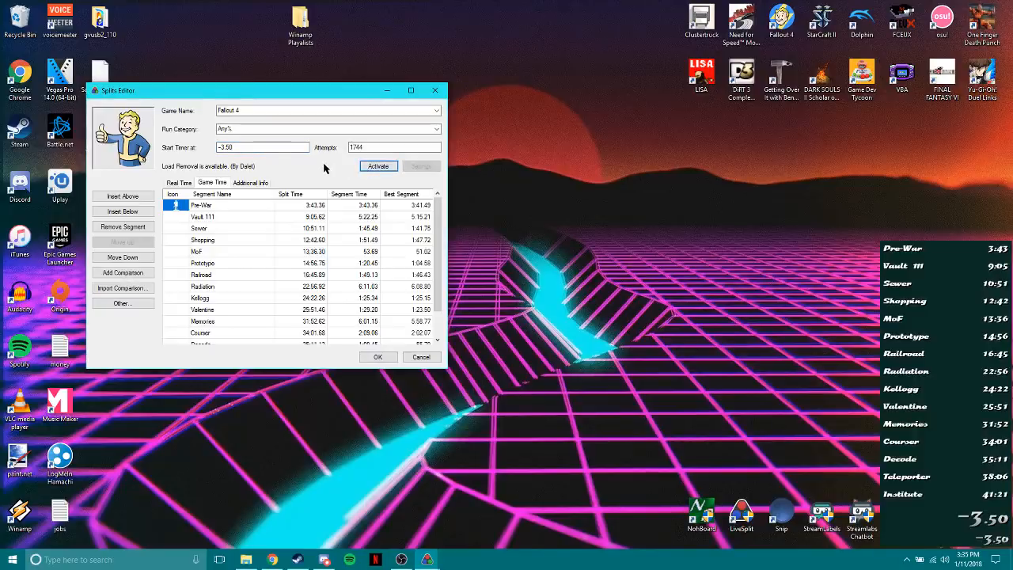
left_click(370, 168)
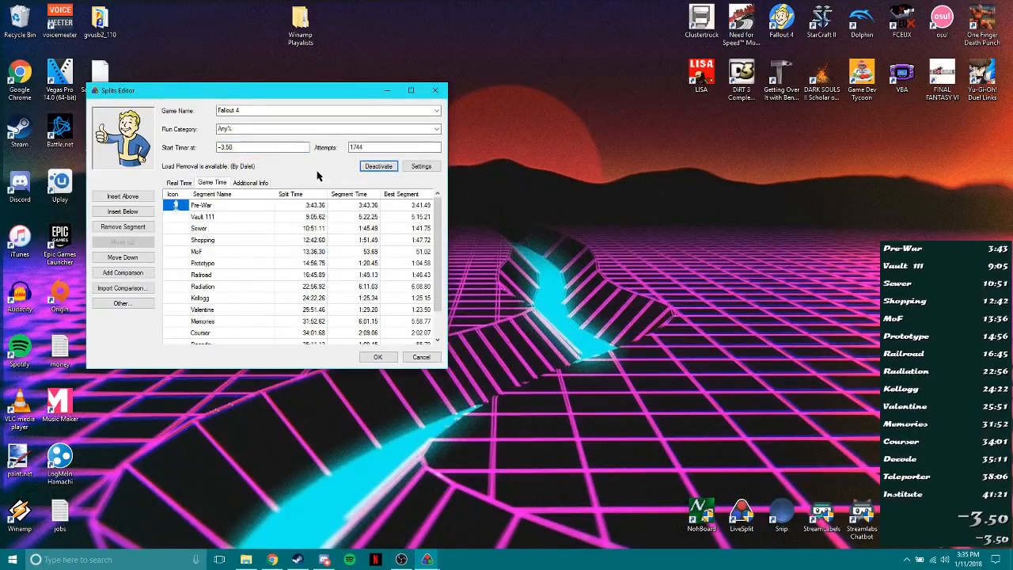
left_click(364, 358)
Look over LiveSplit's comparison options, then examine the Layout, Splits and Detailed Timer pages of the layout settings.
right_click(914, 384)
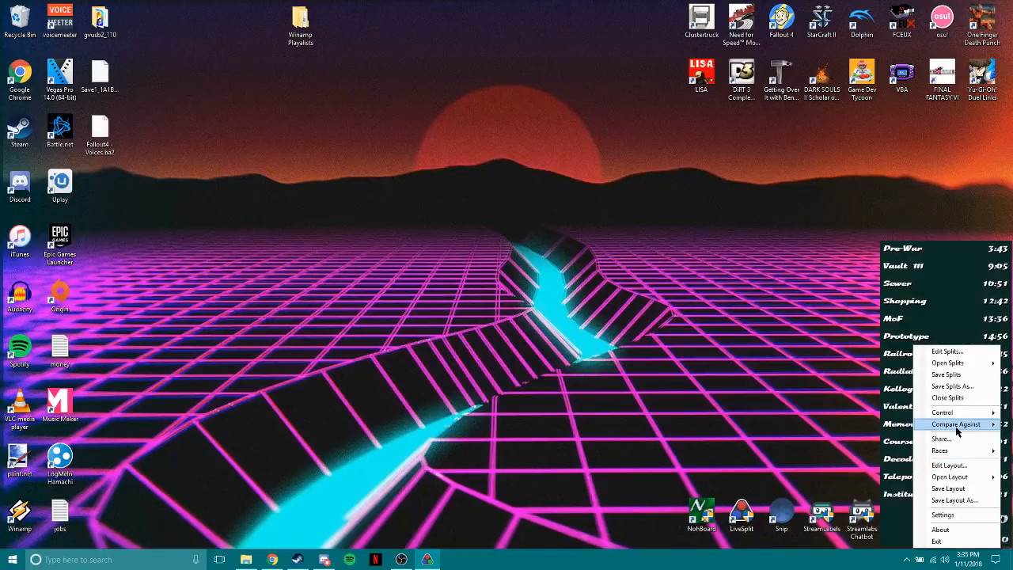
mouse_move(947, 431)
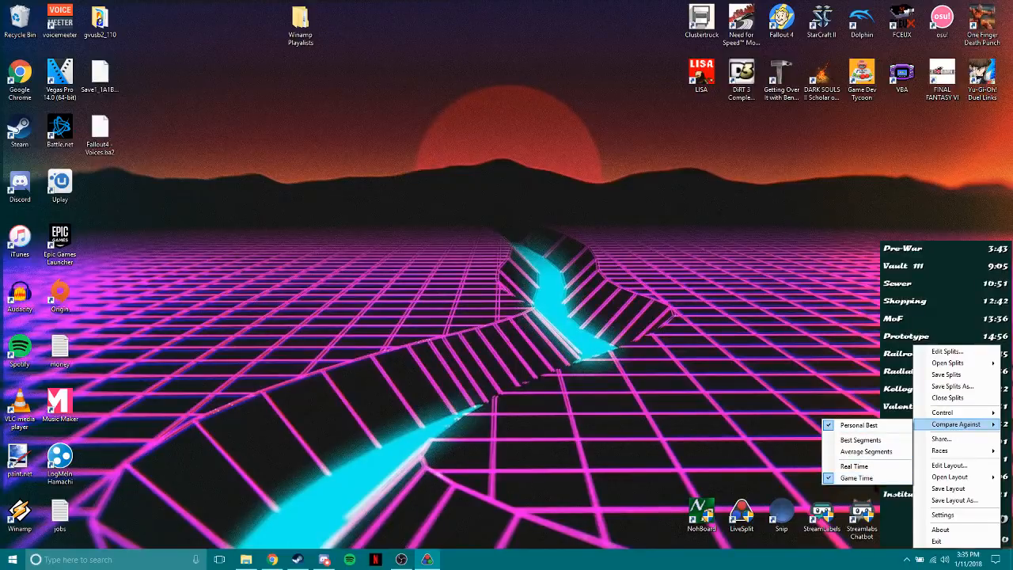
left_click(951, 466)
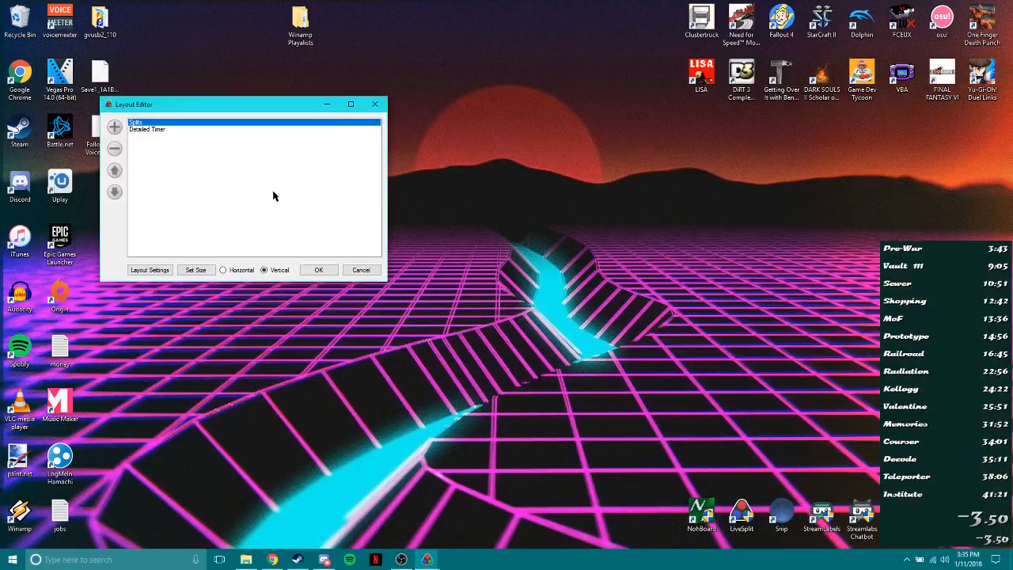
left_click(152, 270)
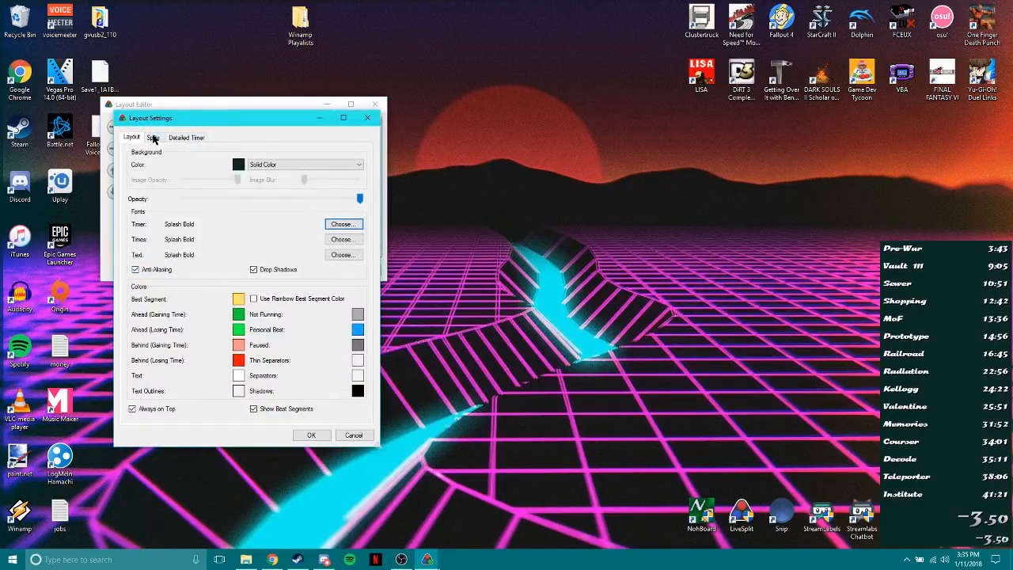
left_click(154, 137)
left_click(184, 138)
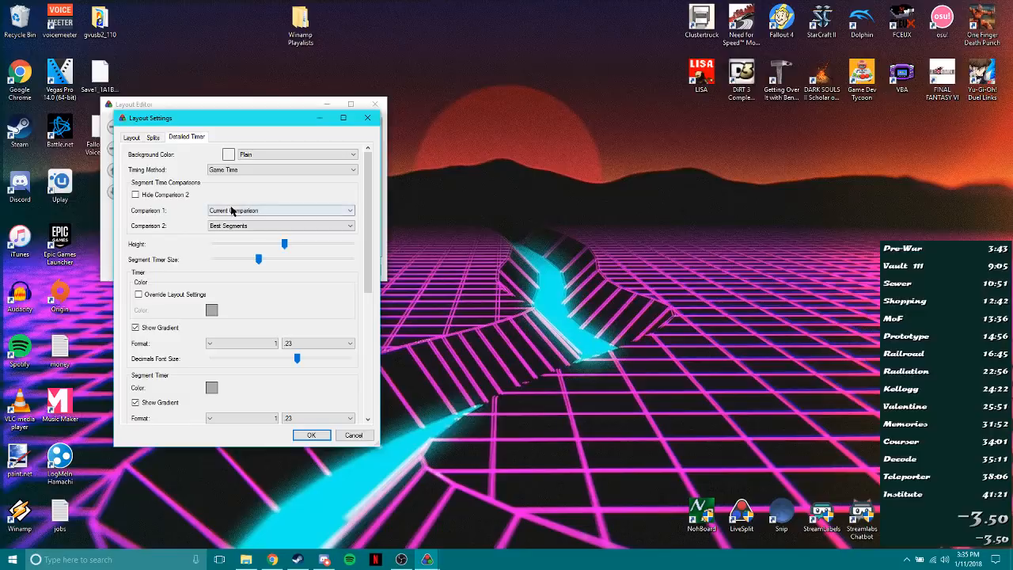
left_click(131, 137)
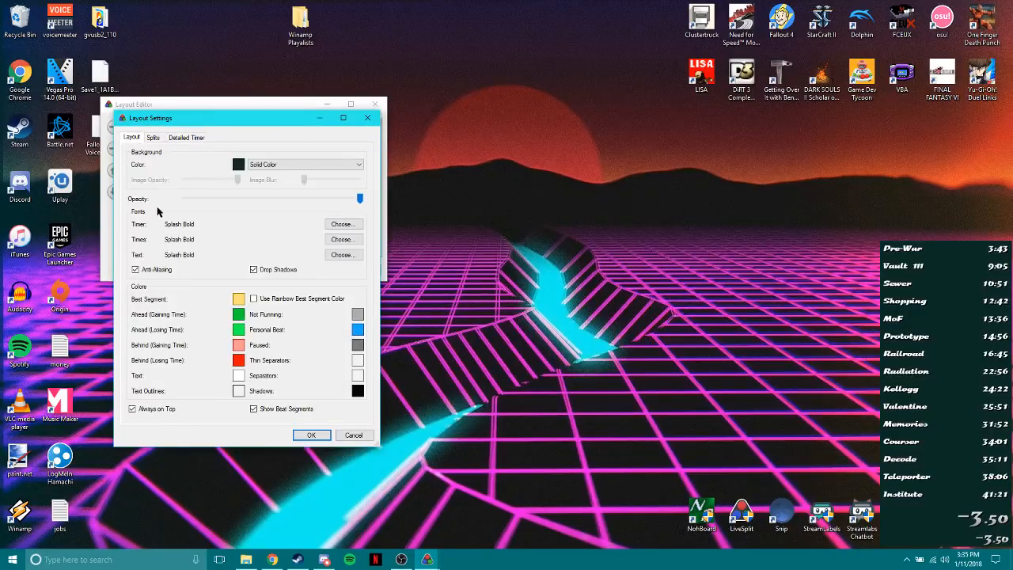
left_click(154, 140)
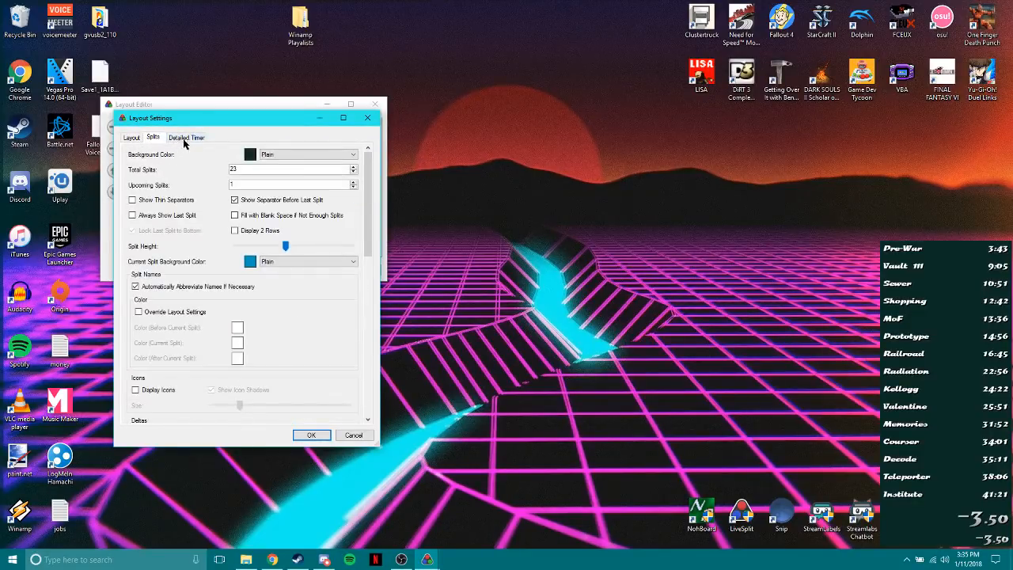
left_click(185, 138)
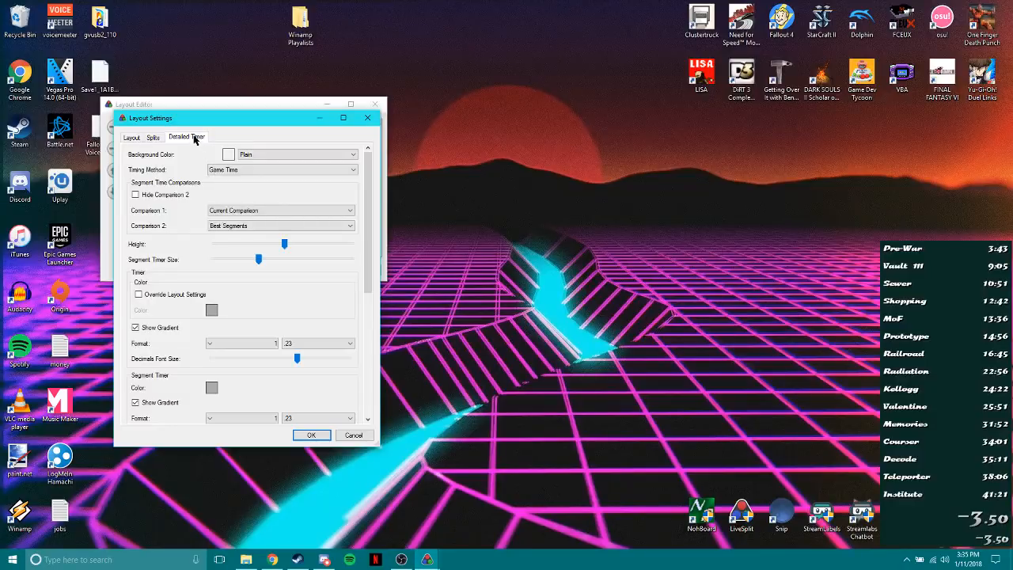
Set the Detailed Timer's timing method to Game Time and accept the layout changes.
left_click(217, 170)
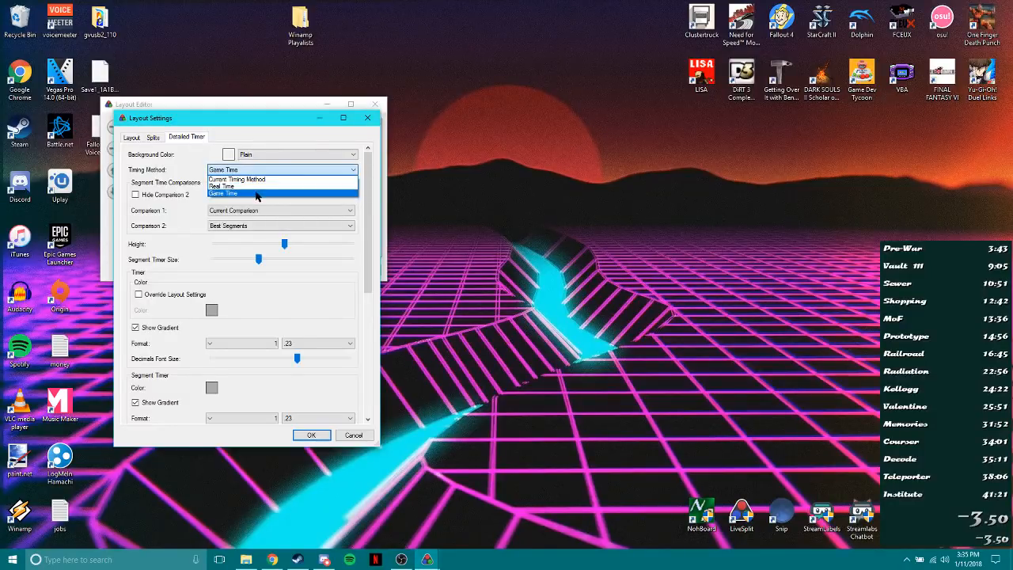
left_click(256, 196)
left_click(226, 169)
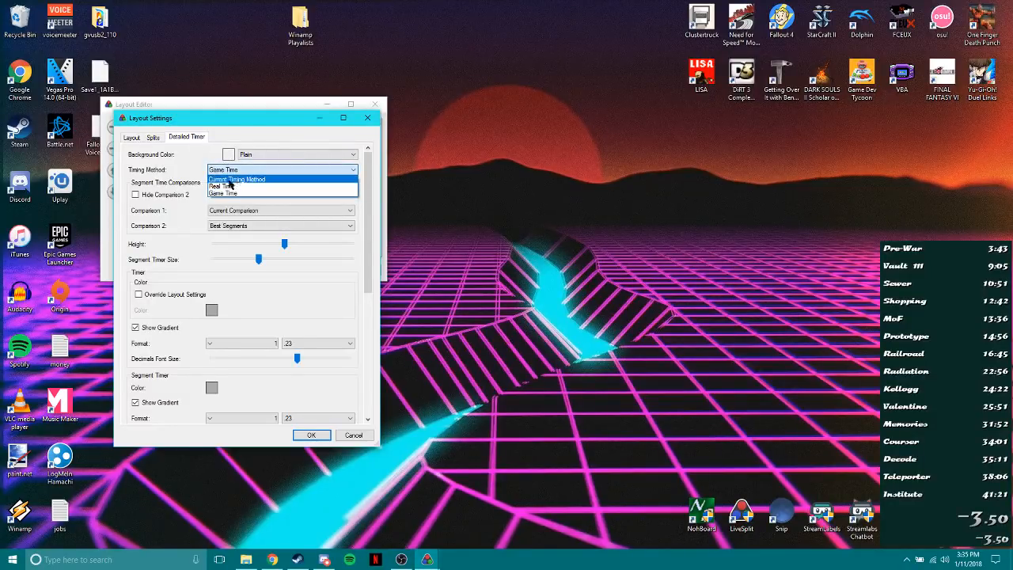
left_click(225, 194)
left_click(310, 434)
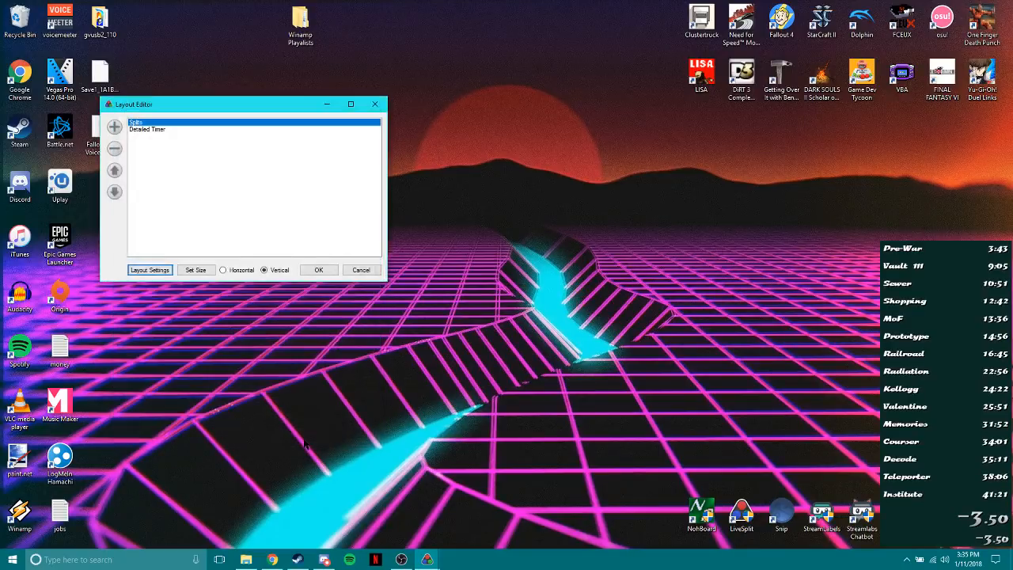
left_click(319, 272)
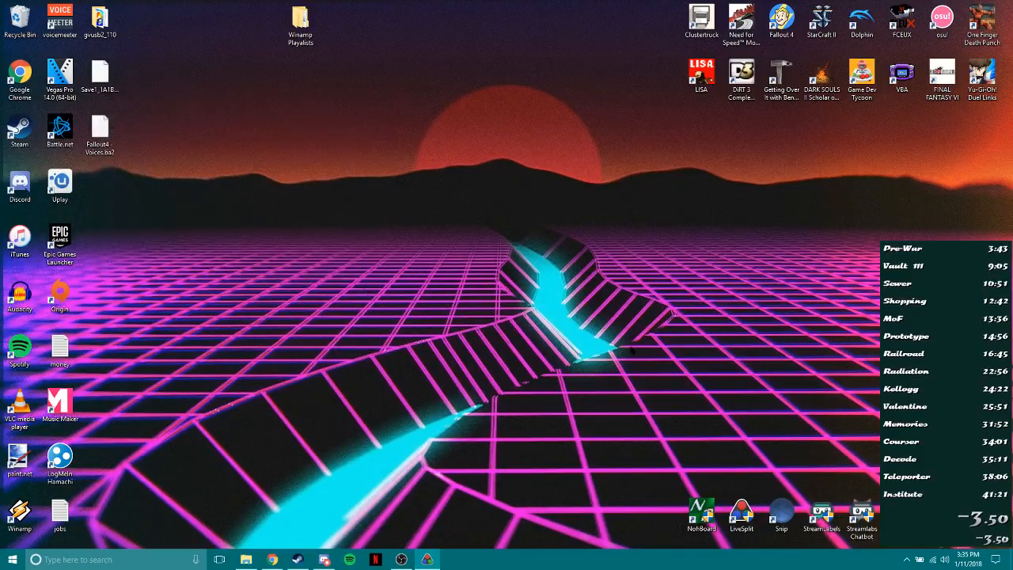
Set LiveSplit to compare against Real Time and start the timer.
right_click(905, 346)
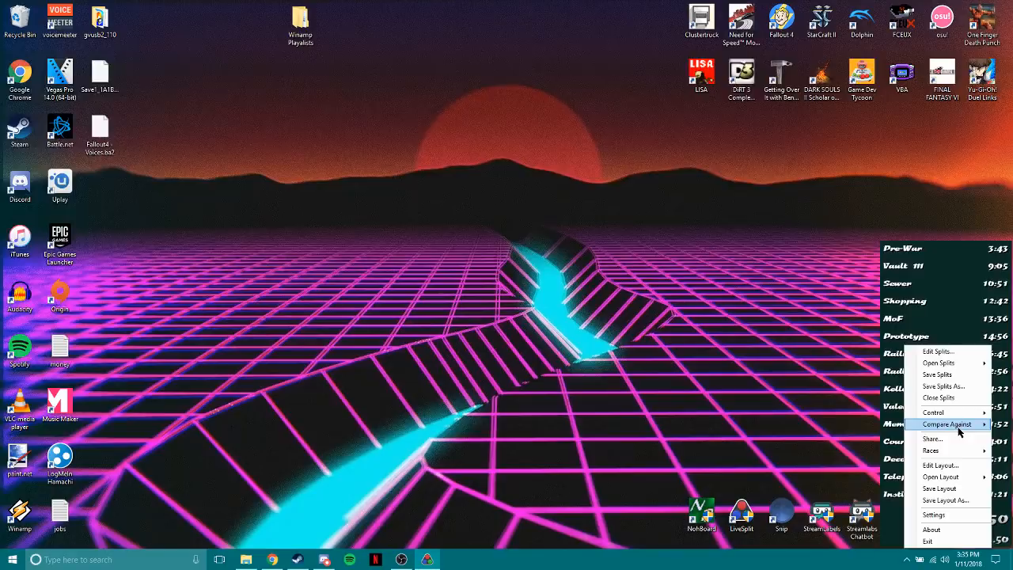
left_click(871, 467)
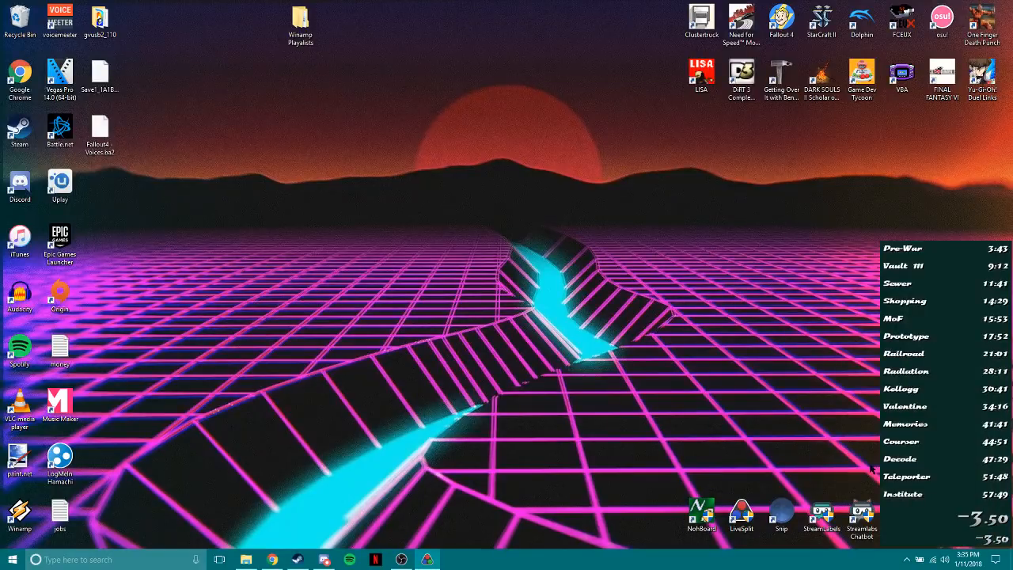
key("KP_1")
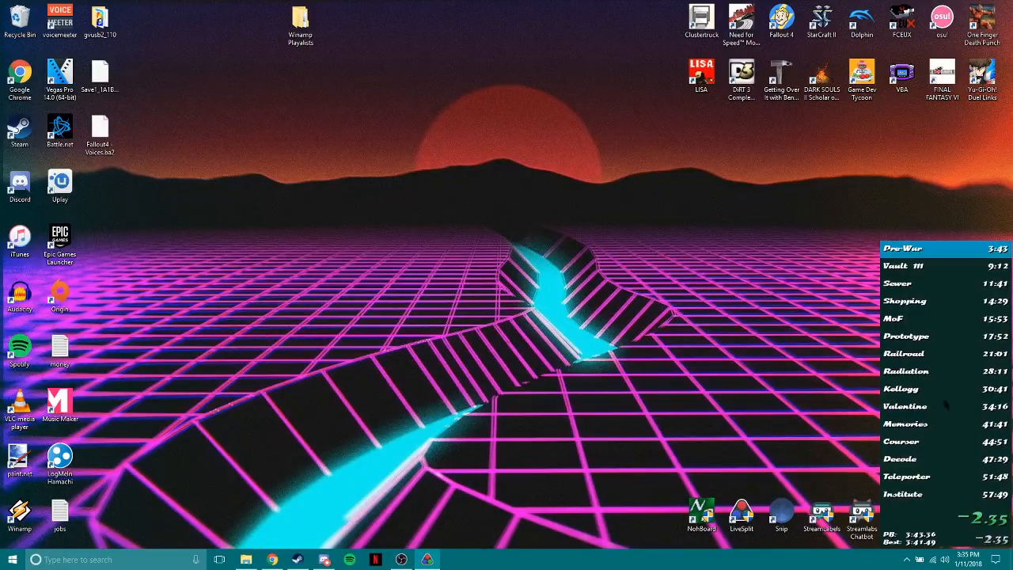
Switch the running timer's comparison from Real Time back to Game Time.
right_click(931, 337)
mouse_move(972, 414)
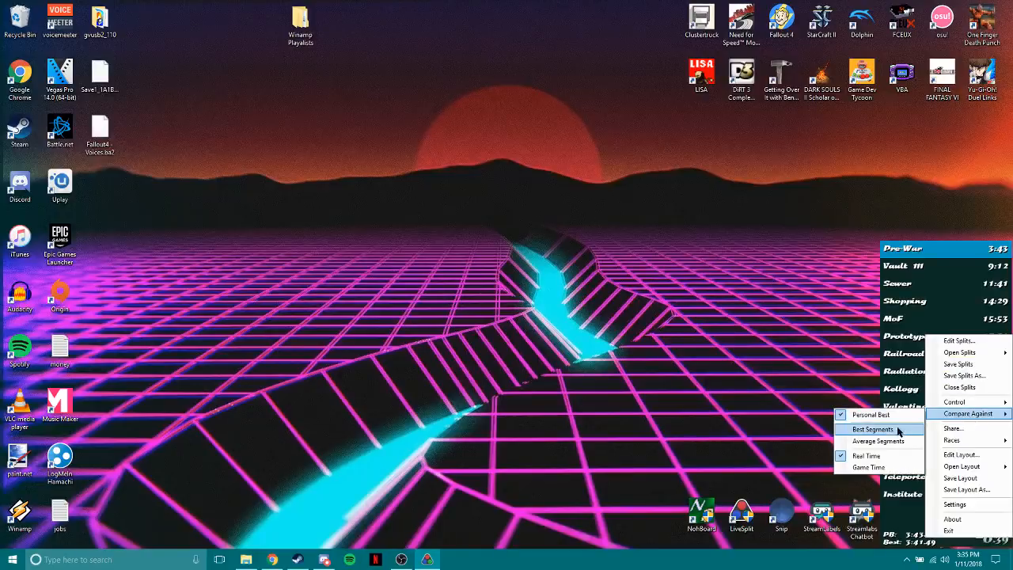
left_click(872, 466)
Launch Fallout 4 from the desktop and start a new game.
double_click(781, 22)
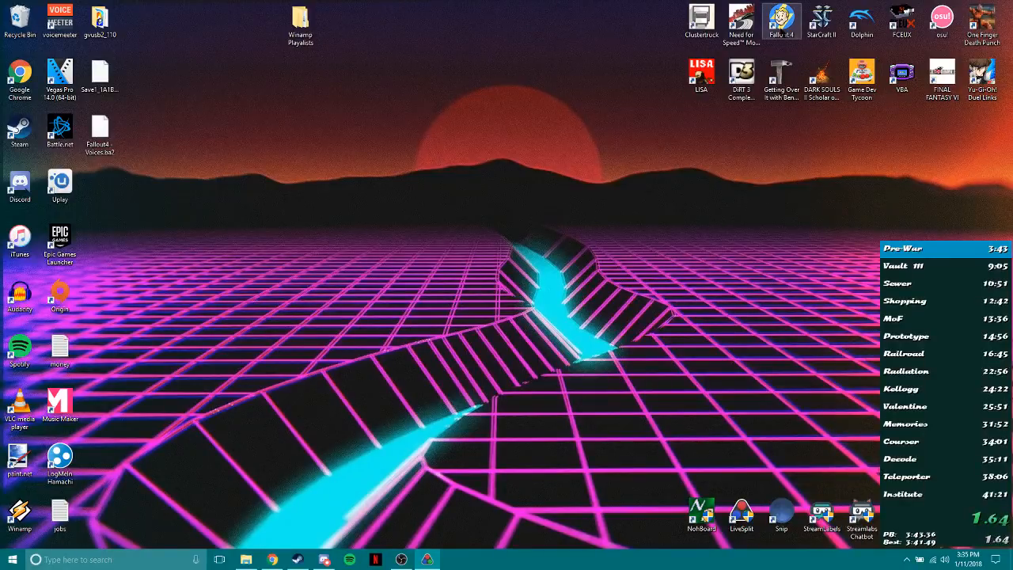
left_click(713, 207)
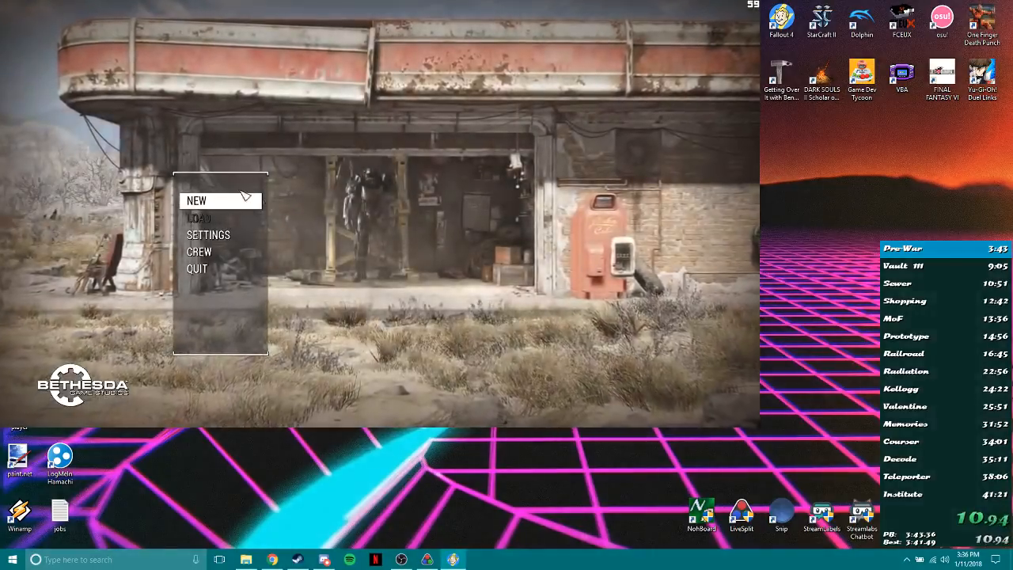
key("Return")
key("Return")
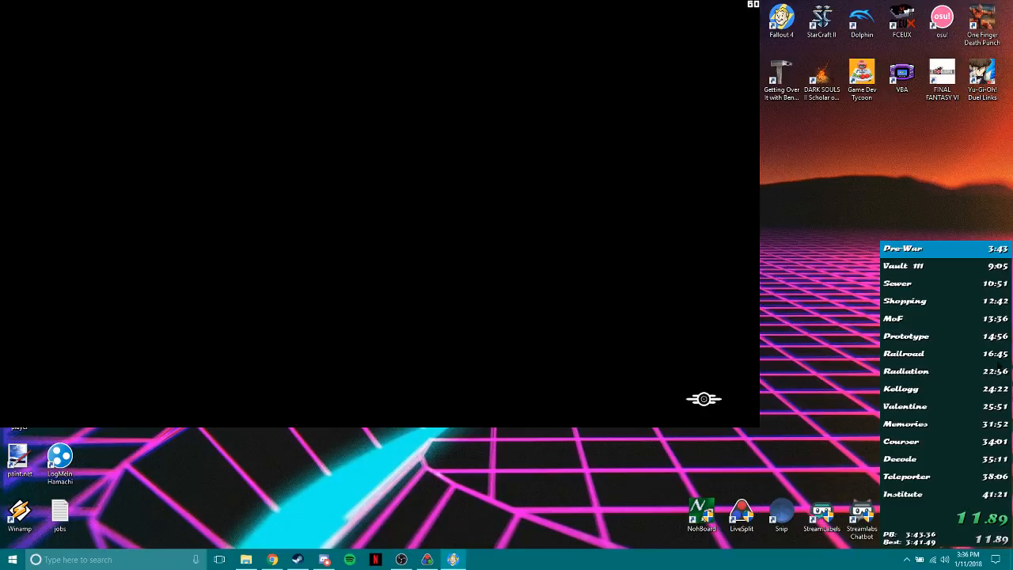
Switch LiveSplit's comparison to Real Time while the game loads and return focus to the game.
right_click(998, 366)
mouse_move(968, 426)
left_click(867, 467)
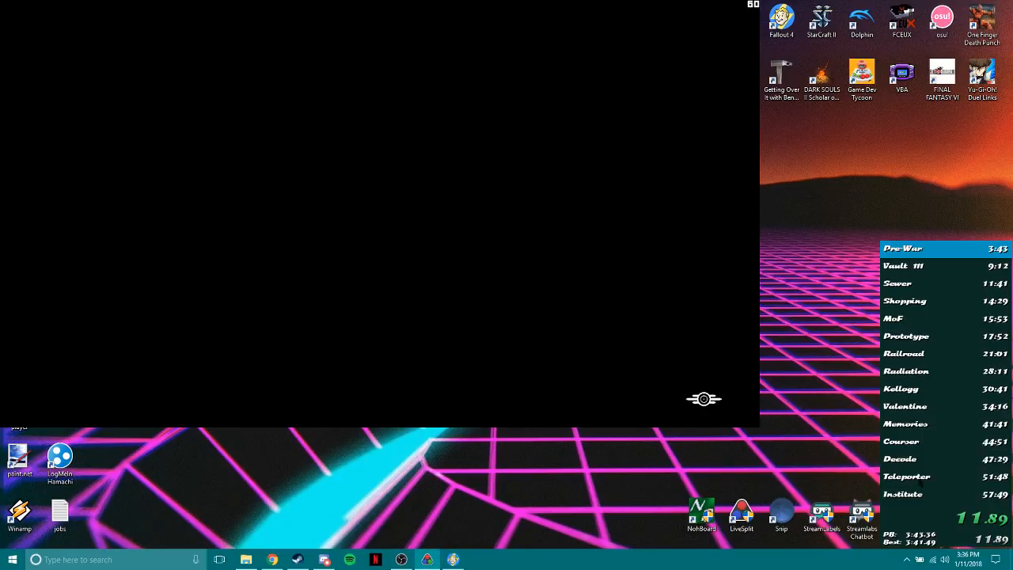
left_click(712, 308)
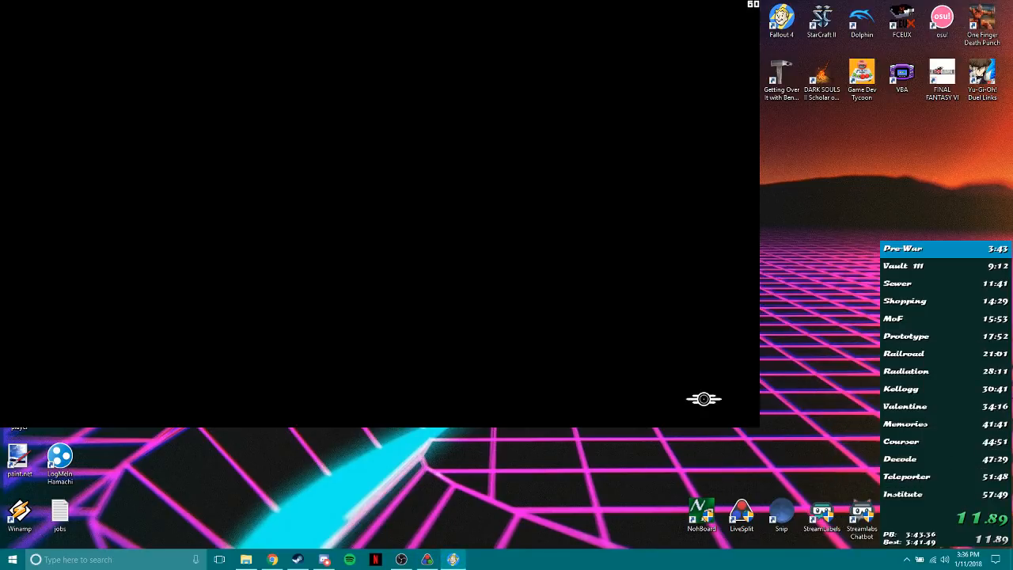
Set the Detailed Timer's timing method to Current Timing Method in the layout settings and close the Layout Editor.
right_click(956, 400)
left_click(983, 471)
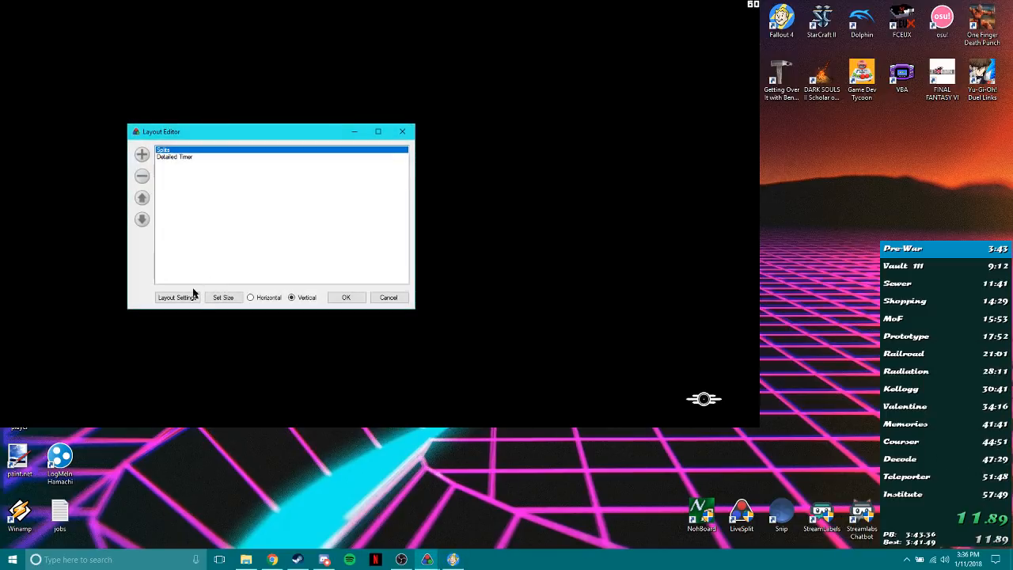
left_click(179, 297)
left_click(101, 41)
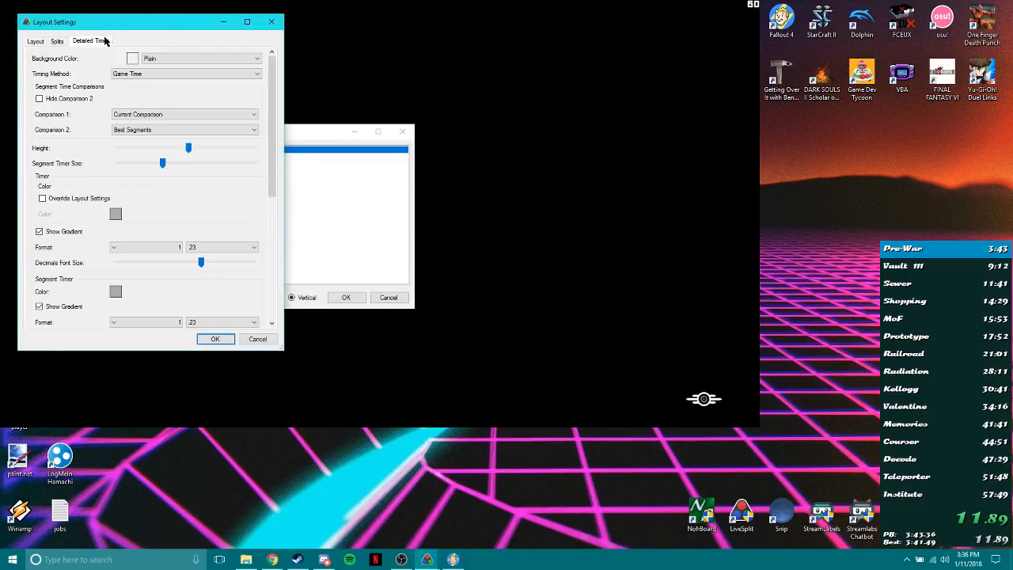
left_click(134, 74)
left_click(136, 96)
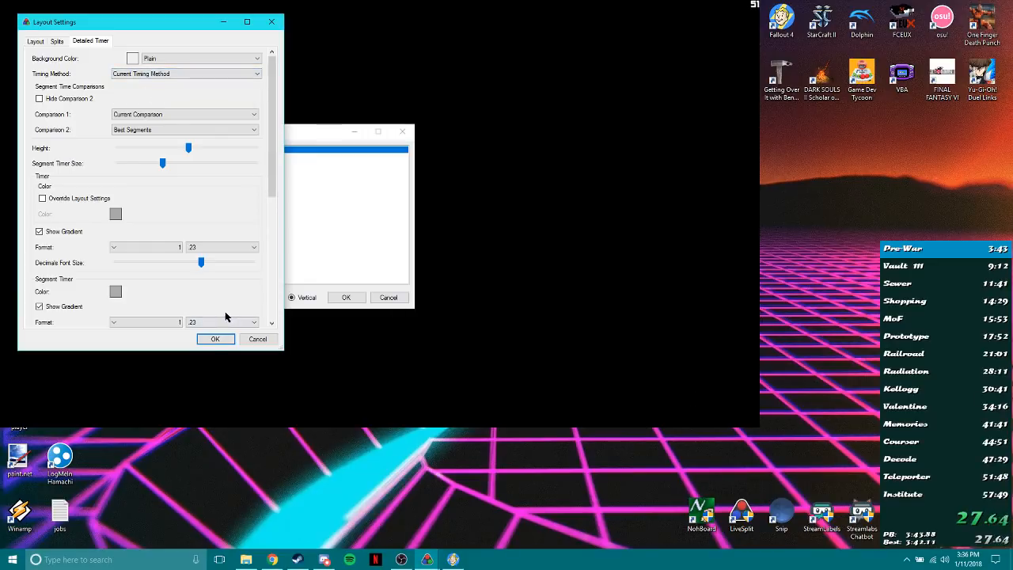
left_click(214, 338)
left_click(390, 297)
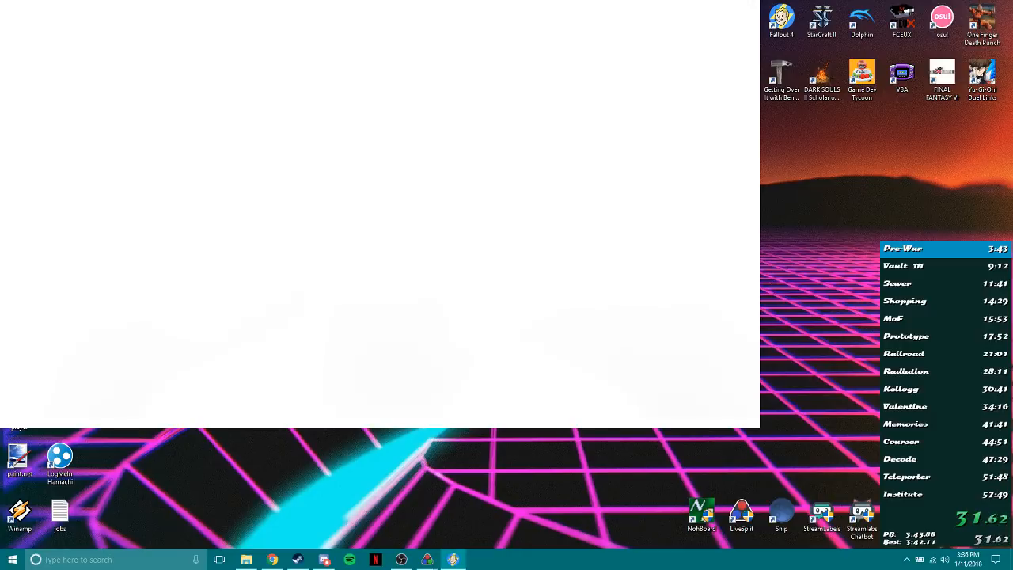
key("alt+Tab")
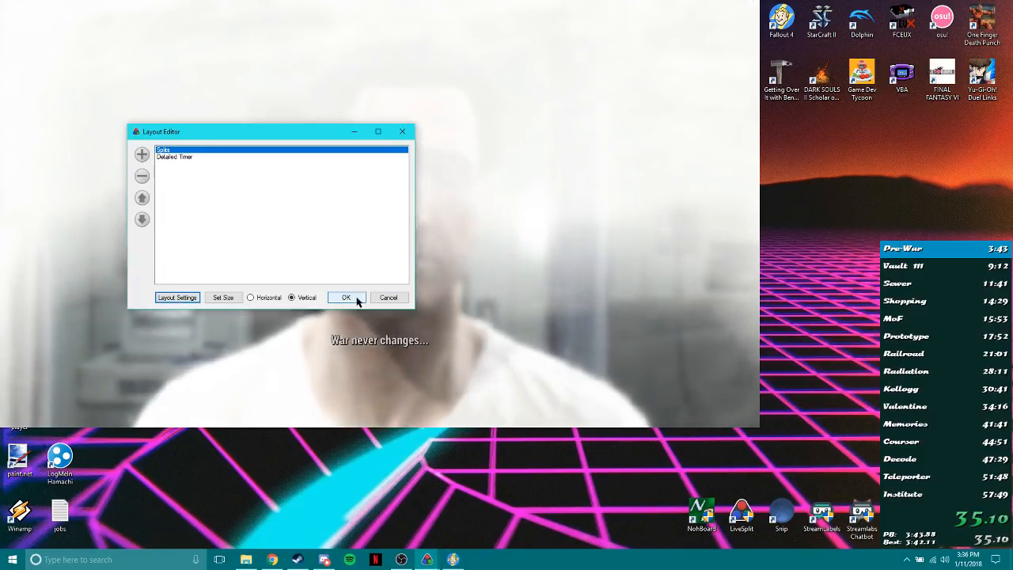
left_click(344, 296)
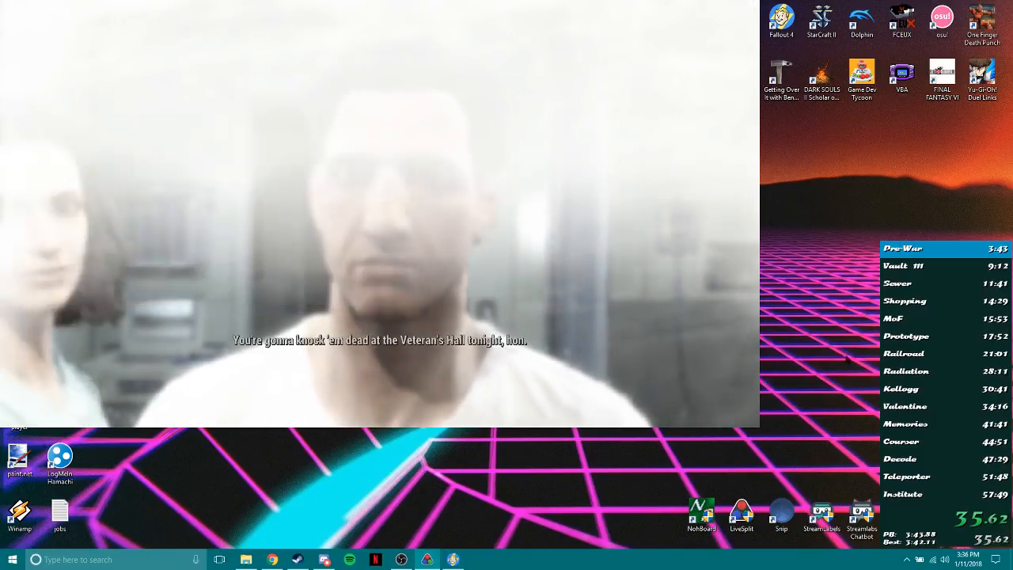
Set LiveSplit to compare against Game Time during the game's opening scene.
right_click(925, 349)
mouse_move(967, 424)
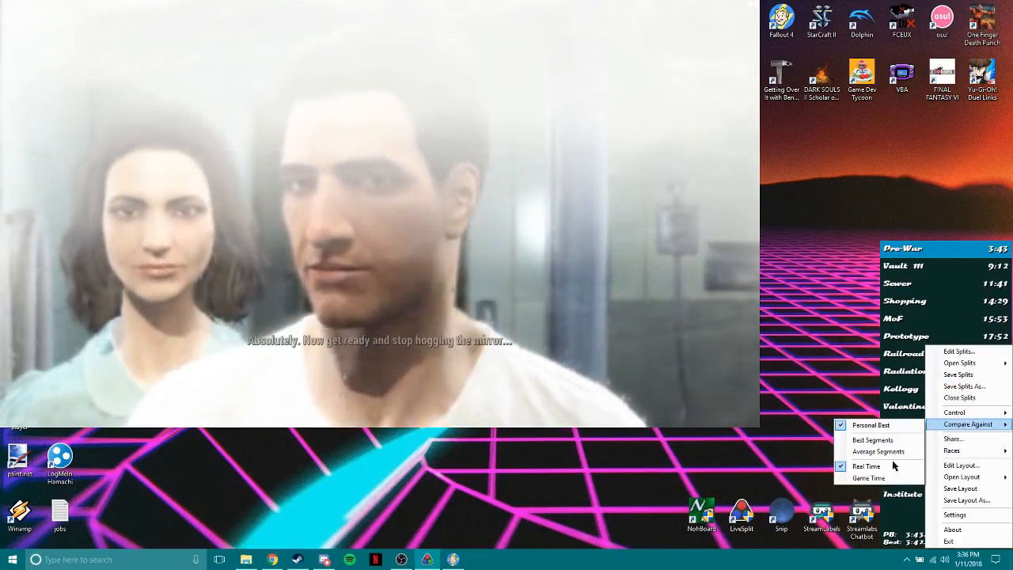
left_click(885, 477)
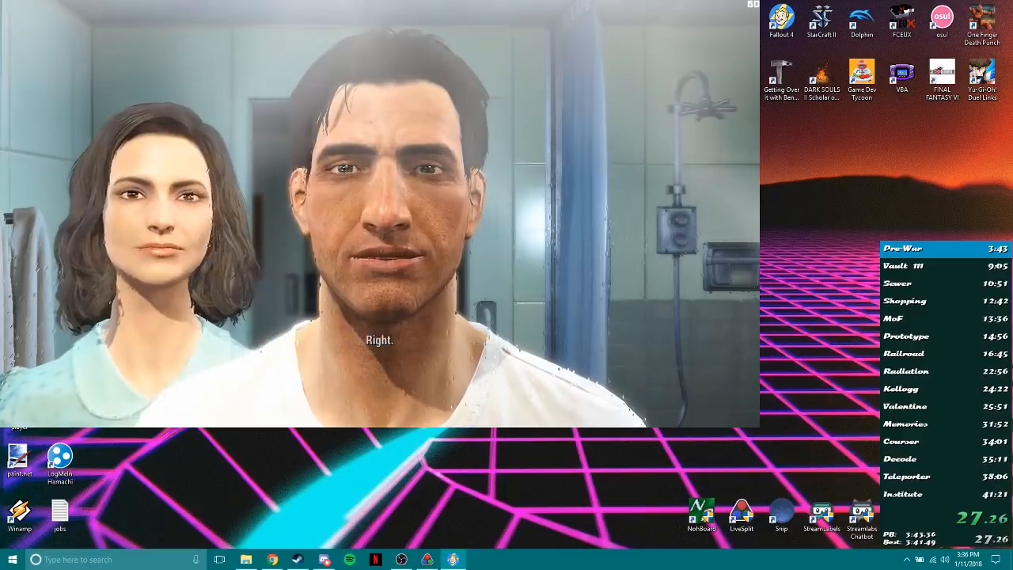
Leave the character's Extras options without changes and confirm the default character.
key("r")
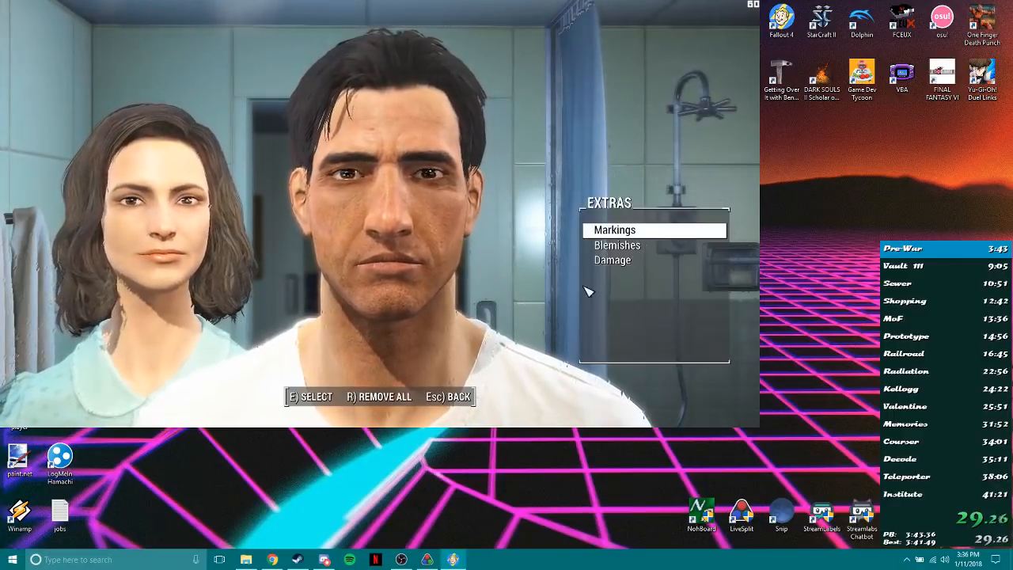
key("Escape")
left_click(528, 400)
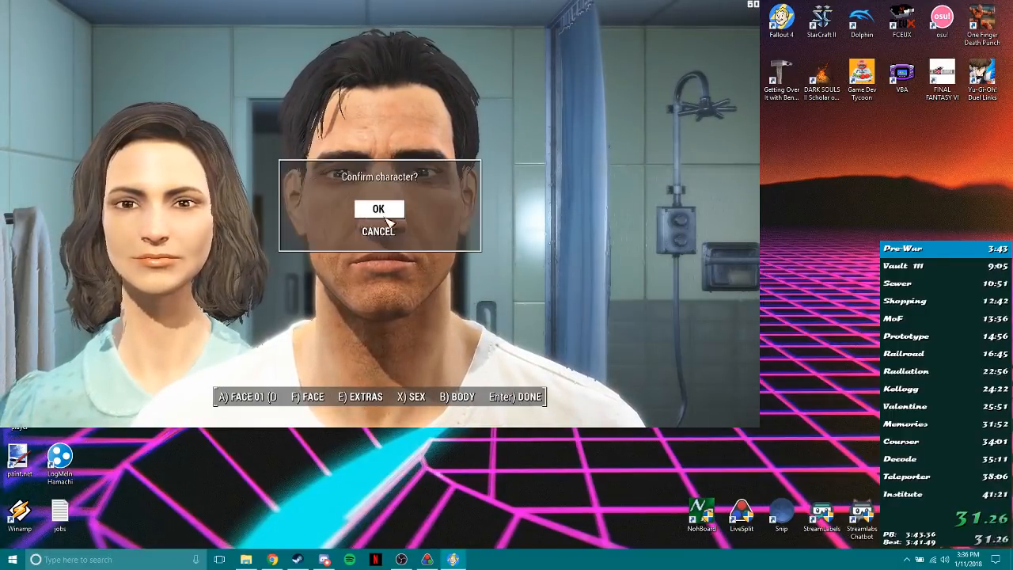
left_click(383, 212)
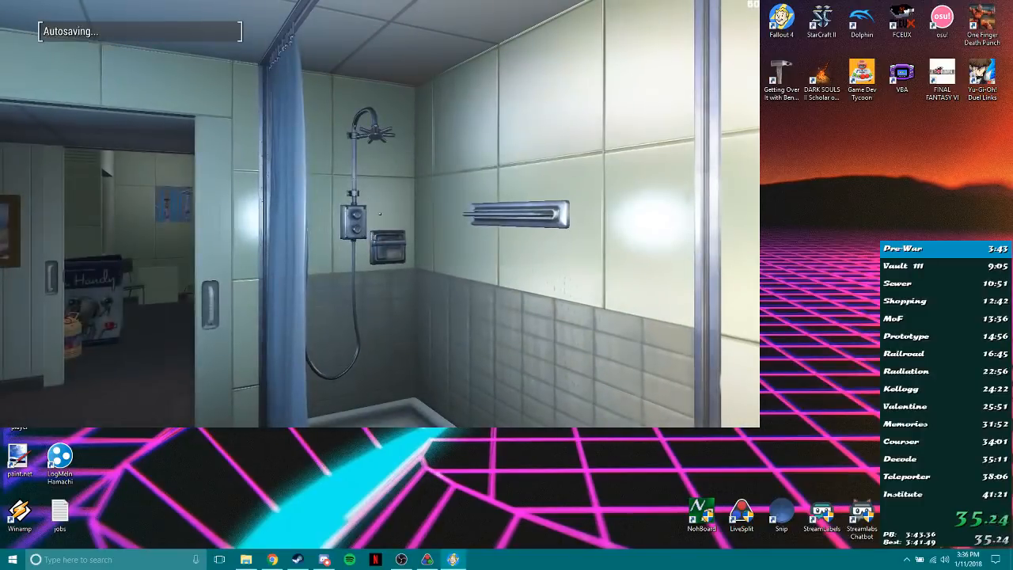
Pause the game and load a save to trigger a loading screen.
key("Escape")
left_click(256, 235)
key("Return")
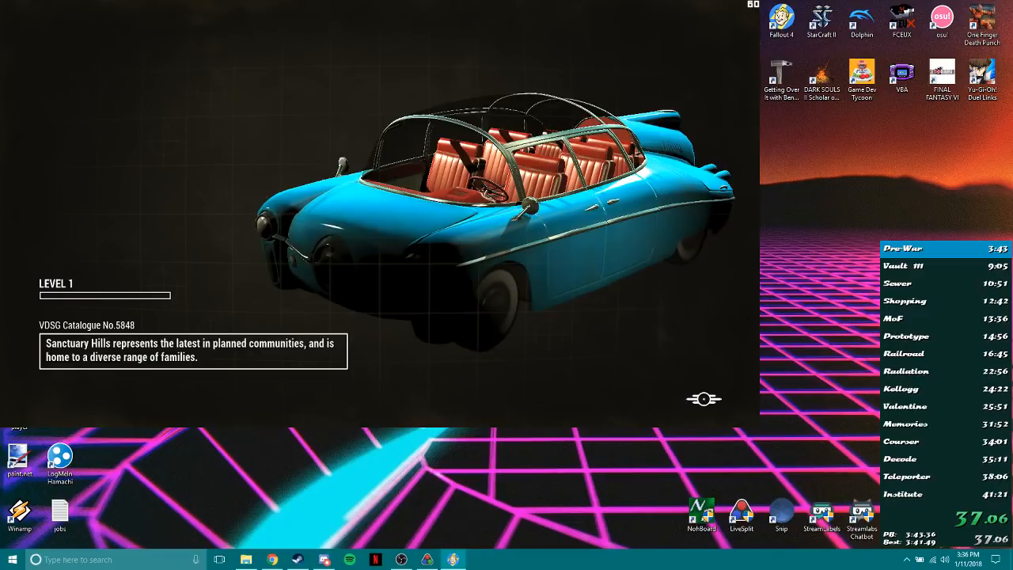
Switch LiveSplit's comparison to Real Time during the game's loading screen.
right_click(963, 510)
mouse_move(906, 423)
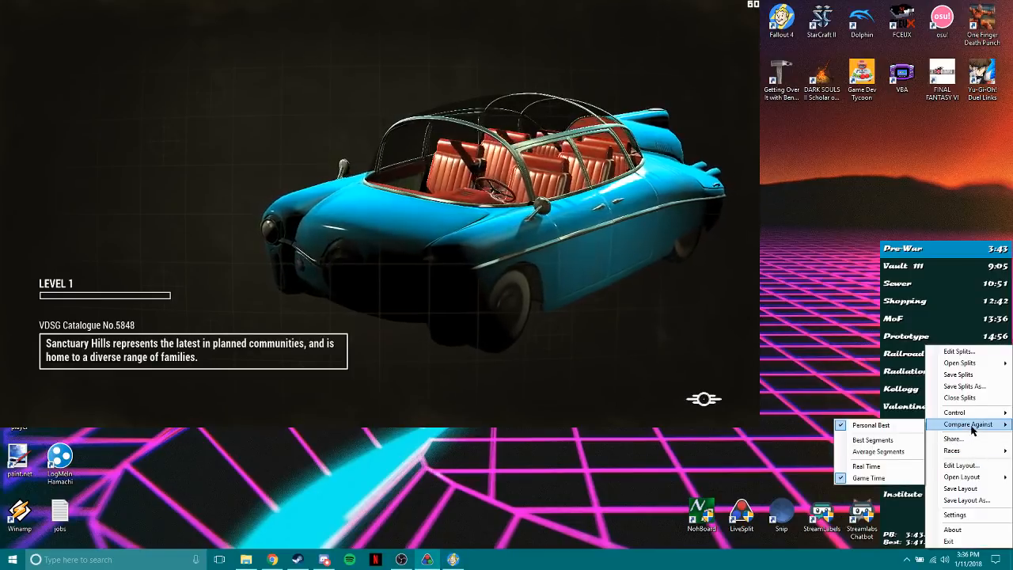
left_click(874, 466)
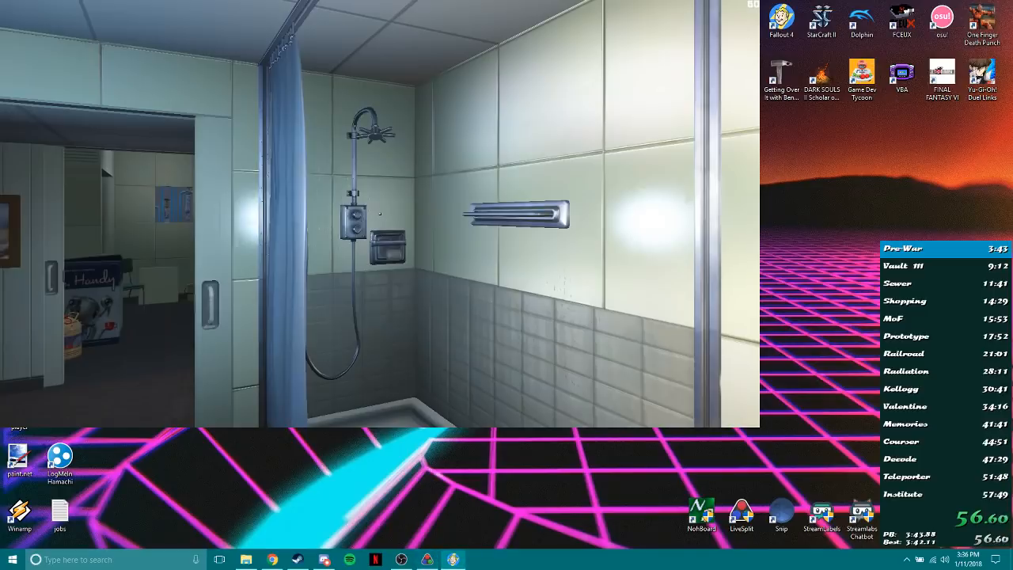
Pause the game and load the Sanctuary Hills save to trigger another loading screen.
key("Escape")
left_click(232, 236)
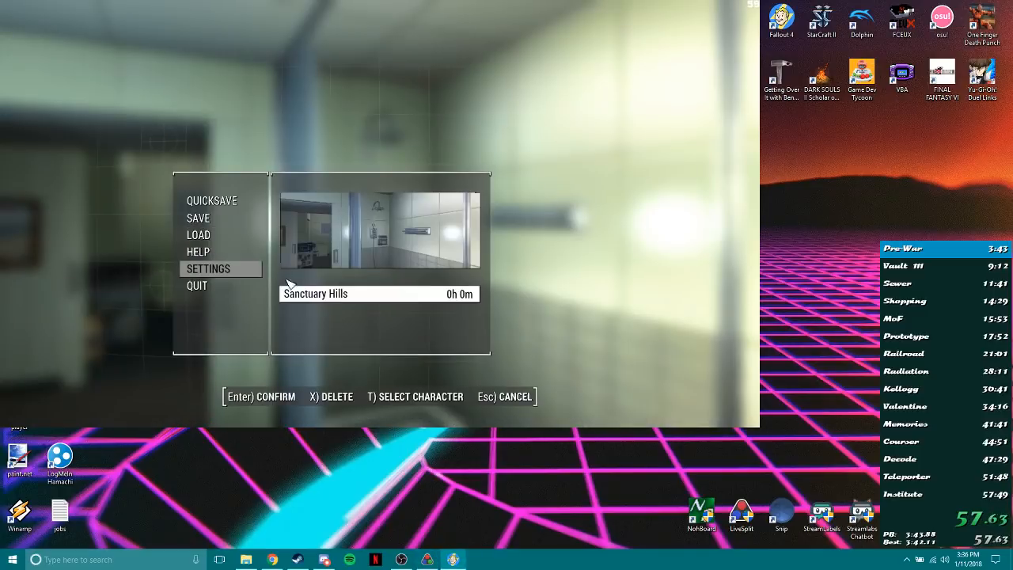
left_click(319, 299)
key("Return")
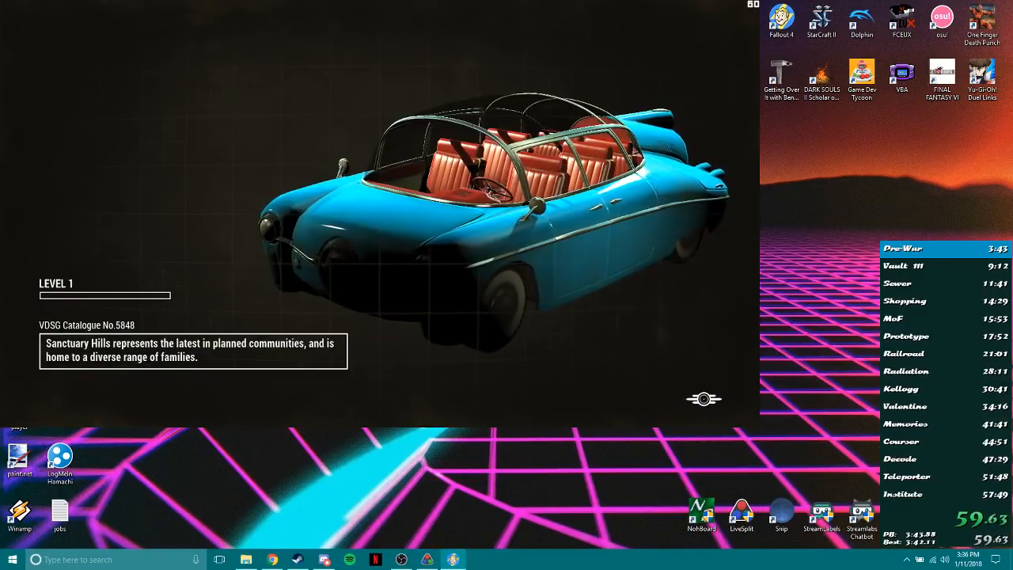
Set LiveSplit's comparison back to Game Time during the loading screen and close the game.
right_click(912, 347)
mouse_move(935, 427)
left_click(850, 477)
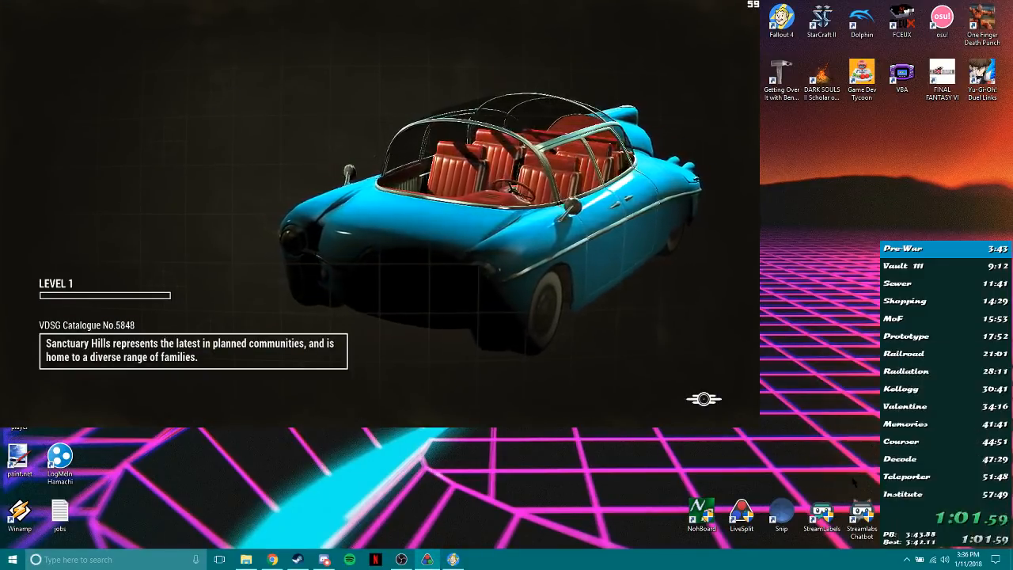
left_click(697, 380)
key("alt+F4")
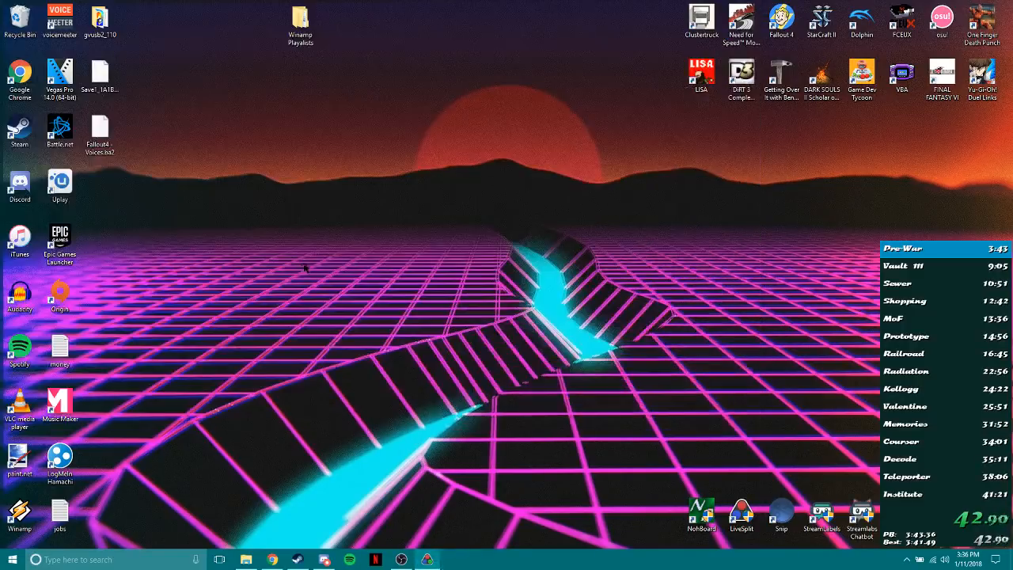
Reset the LiveSplit timer and open the Fallout 4 launcher.
key("KP_3")
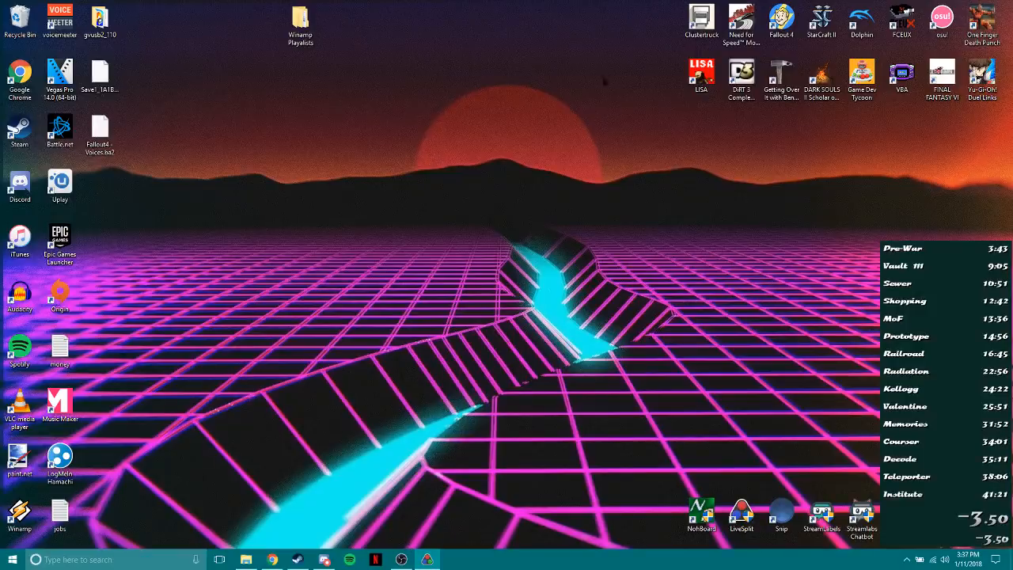
double_click(780, 18)
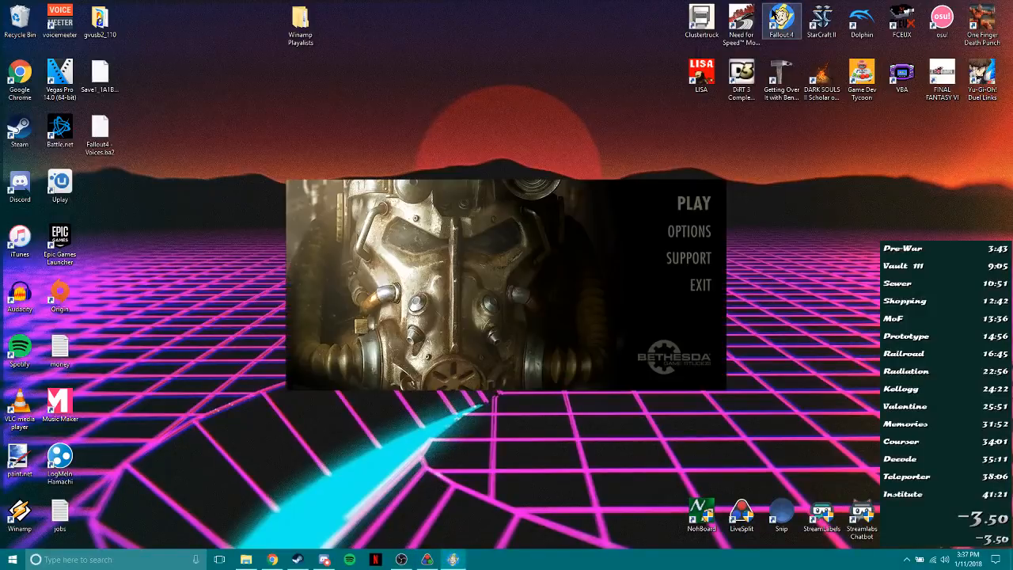
right_click(1006, 401)
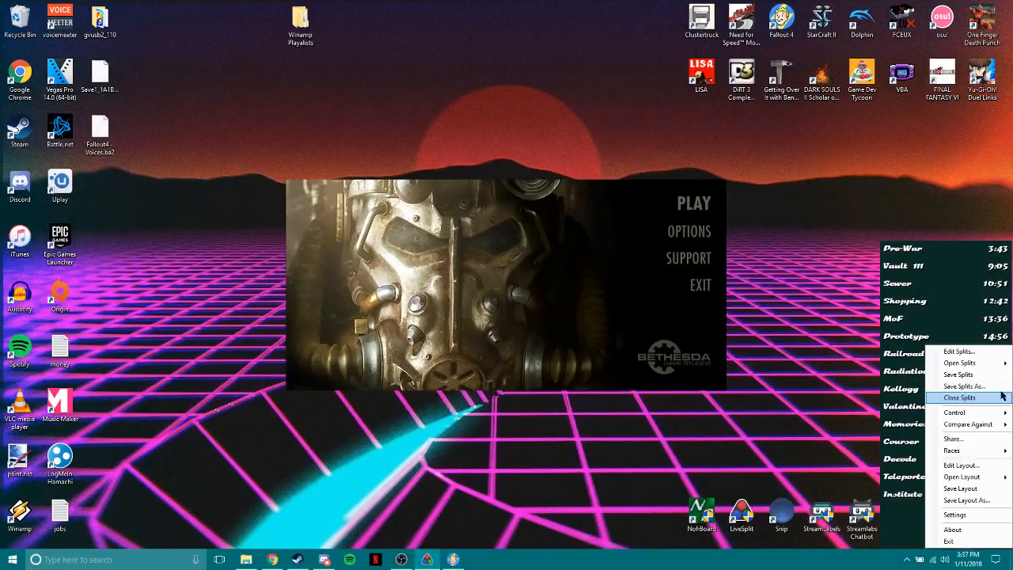
left_click(953, 538)
left_click(470, 318)
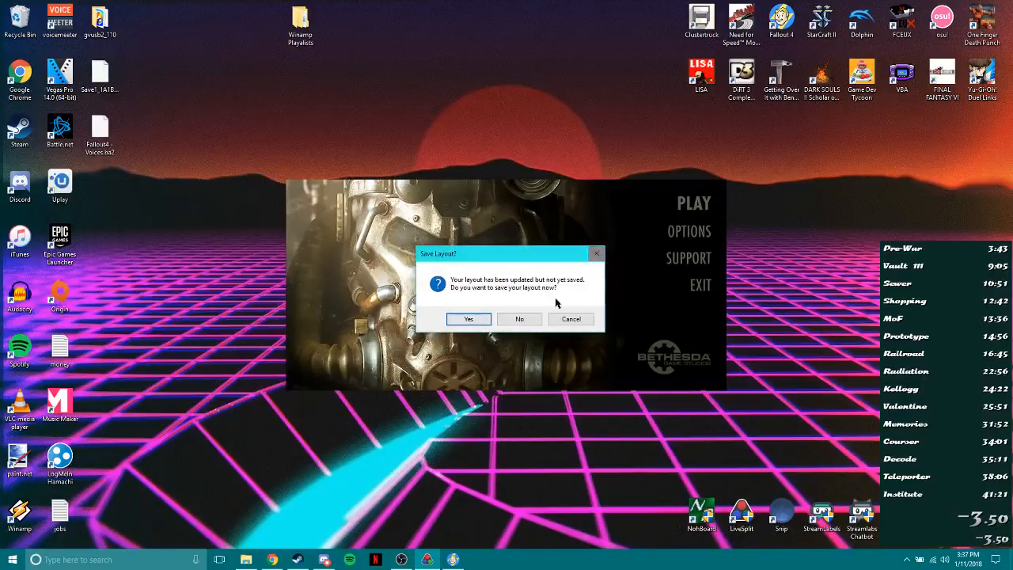
left_click(566, 320)
Exit LiveSplit without saving the layout changes.
right_click(946, 394)
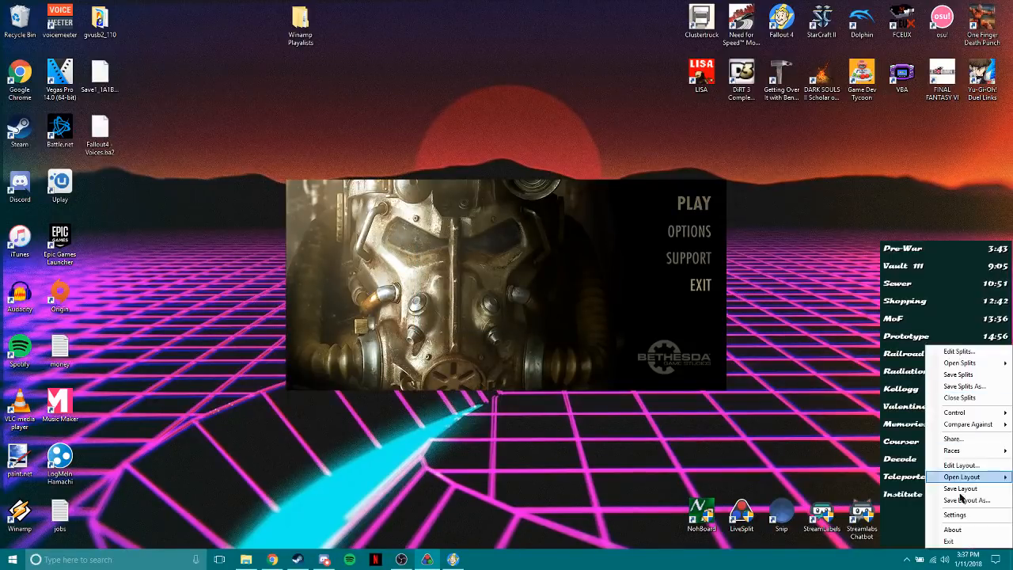
left_click(871, 538)
left_click(518, 319)
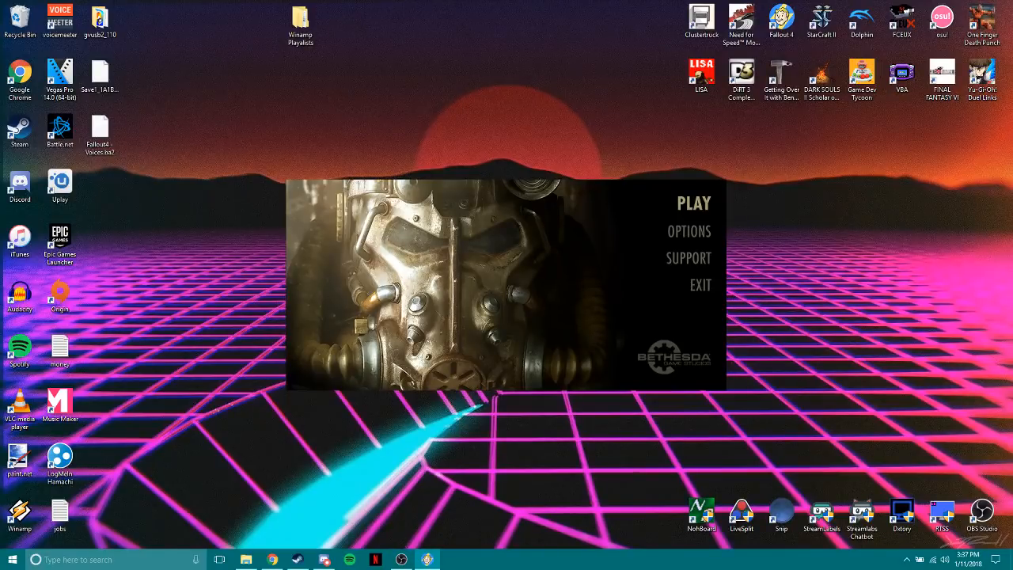
Switch to Chrome and open the Any% Tutorial from the Fallout 4 guides on Speedrun.com.
left_click(272, 559)
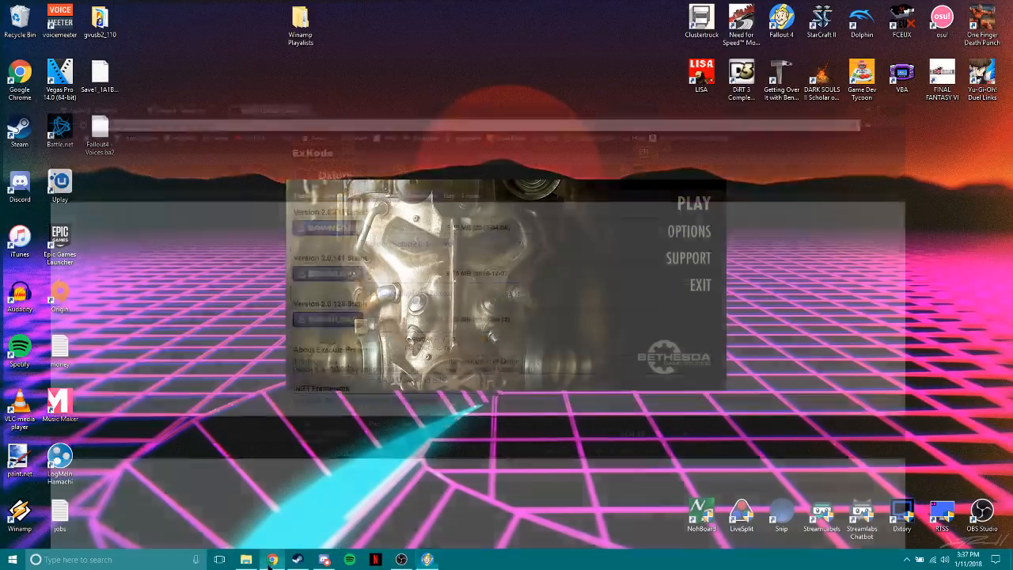
left_click(158, 7)
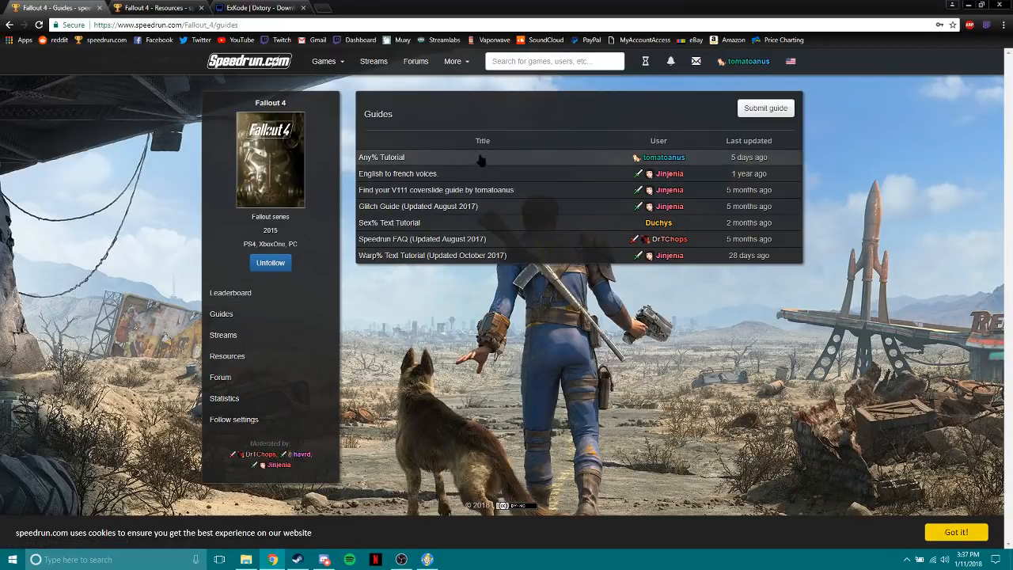
left_click(396, 157)
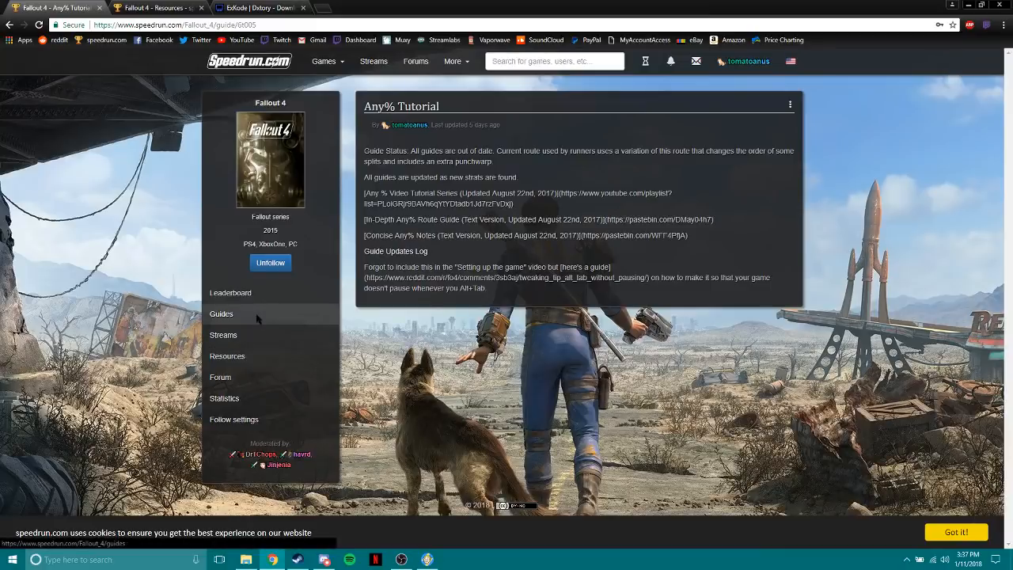
left_click(221, 314)
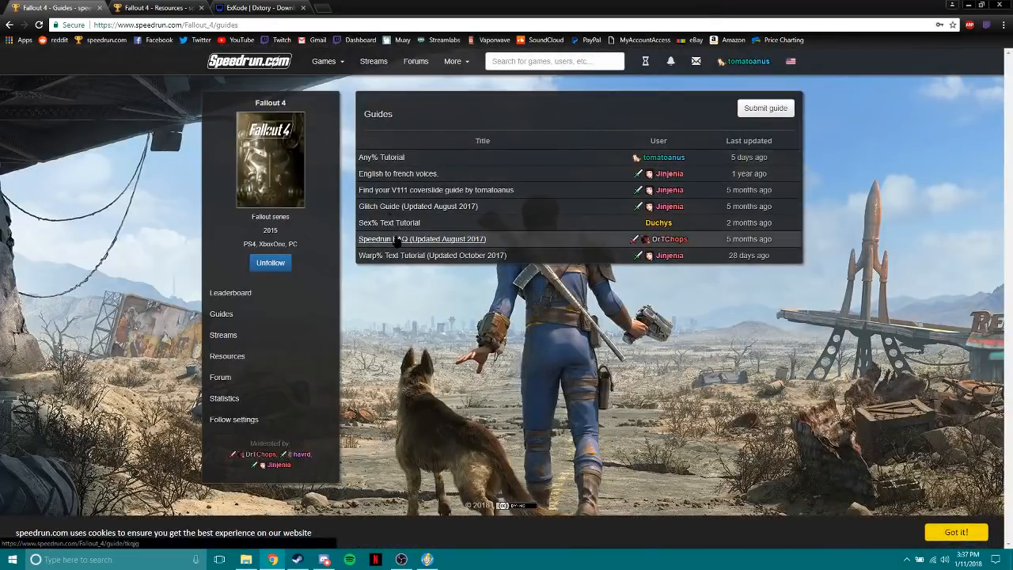
left_click(408, 158)
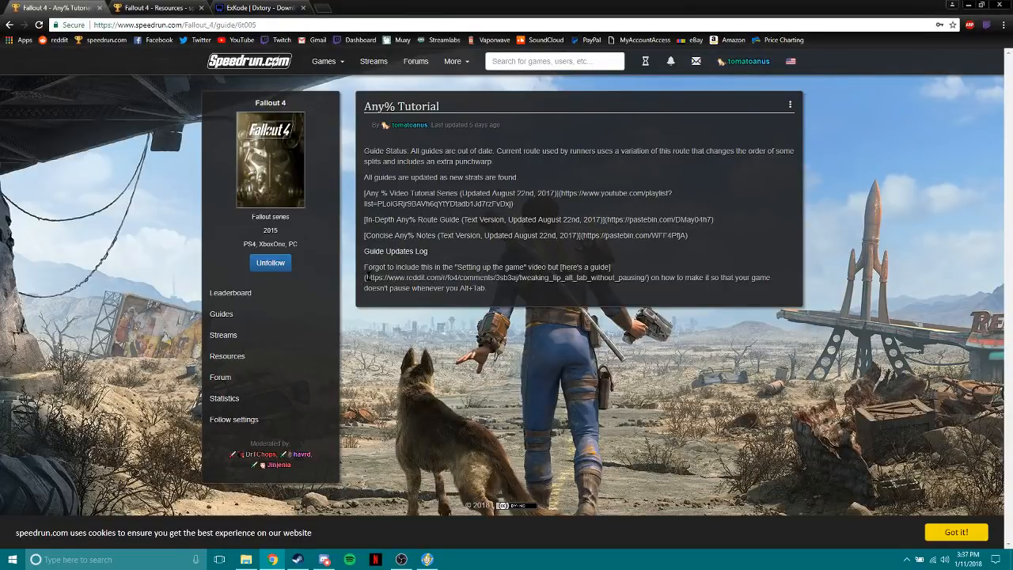
Copy the Reddit link on alt-tabbing without pausing from the Guide Updates Log and open it.
left_click_drag(367, 277, 650, 278)
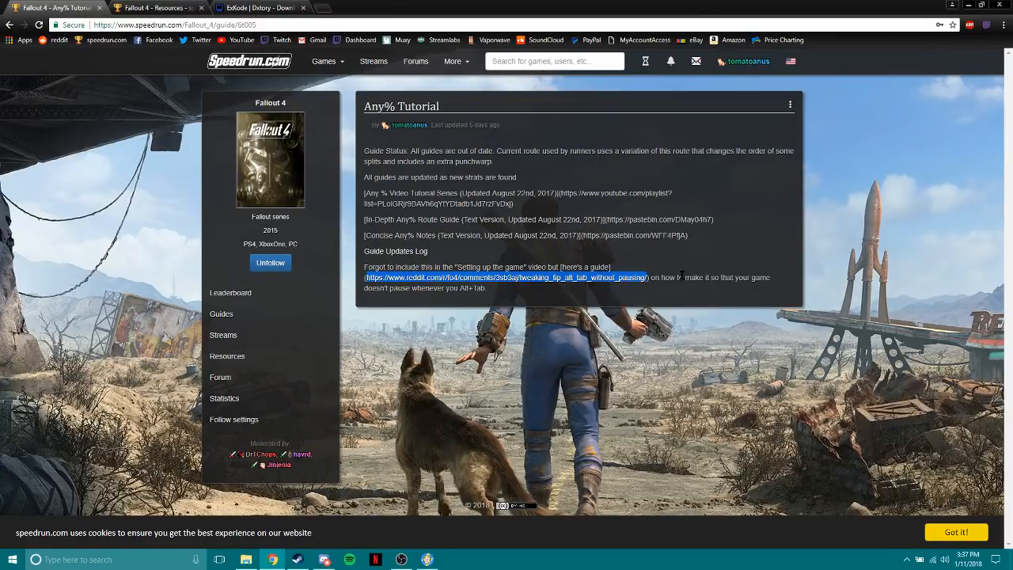
left_click(299, 26)
type("https://www.reddit.com/r/fo4/comments/3sb3aj/tweaking_tip_alt_tab_without_pausing/")
key("Return")
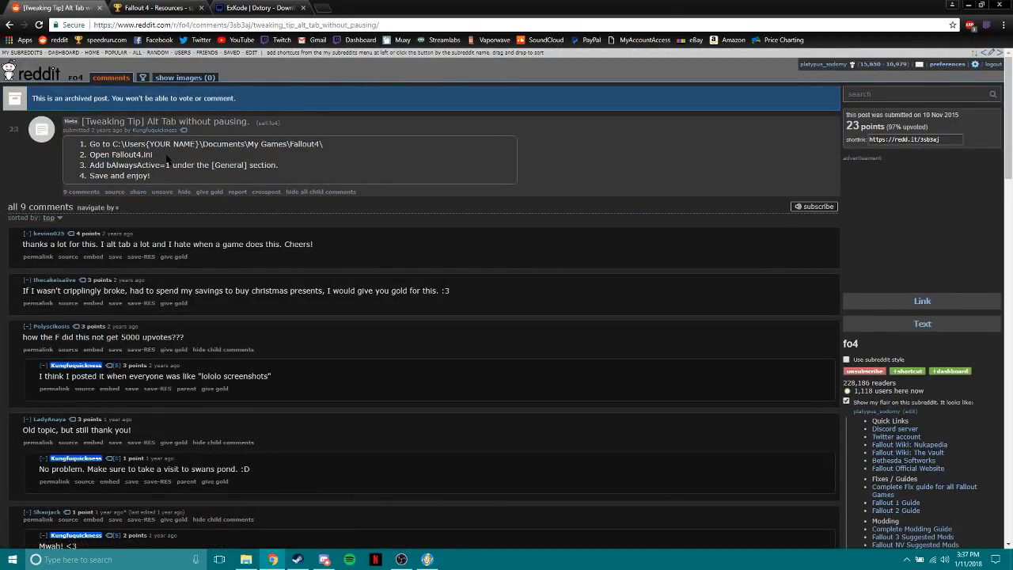
Examine the Reddit tip's instructions for adding bAlwaysActive=1 under [General] in Fallout4.ini.
double_click(111, 155)
left_click(172, 163)
left_click_drag(91, 167, 298, 173)
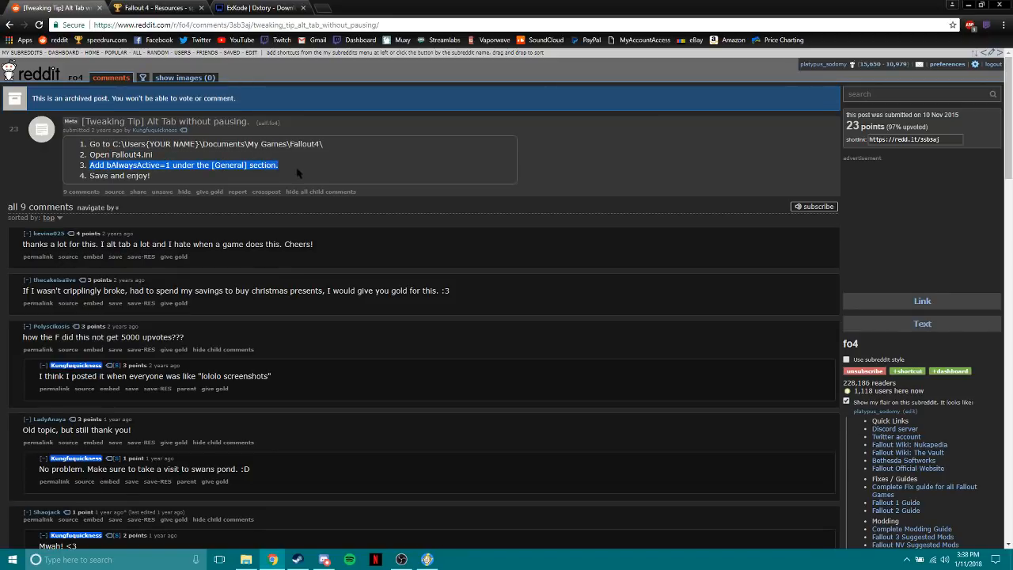
left_click(298, 173)
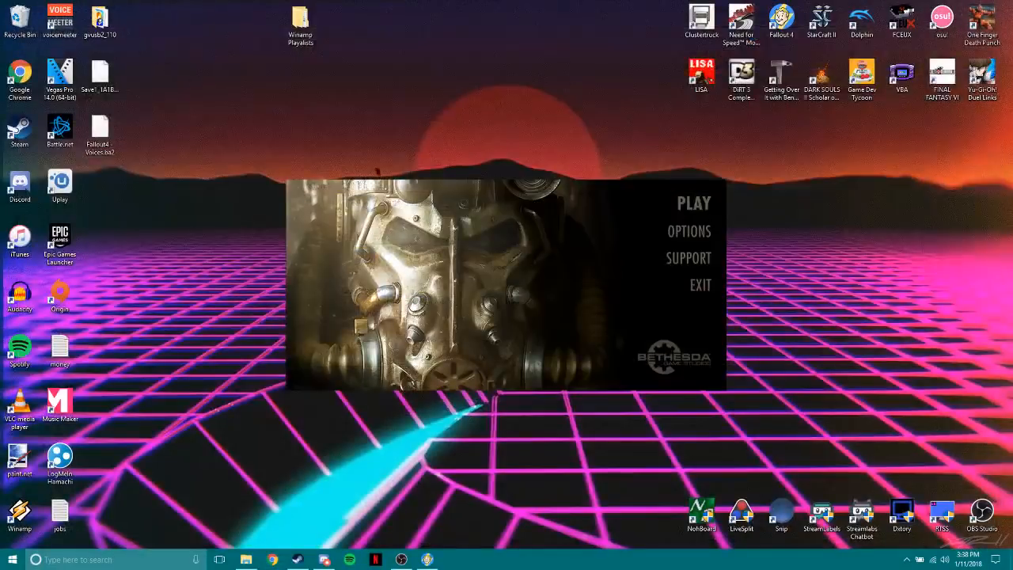
Open the Fallout 4 launcher's advanced graphics options and review the detail settings, including Depth of Field and Ambient Occlusion.
left_click(688, 232)
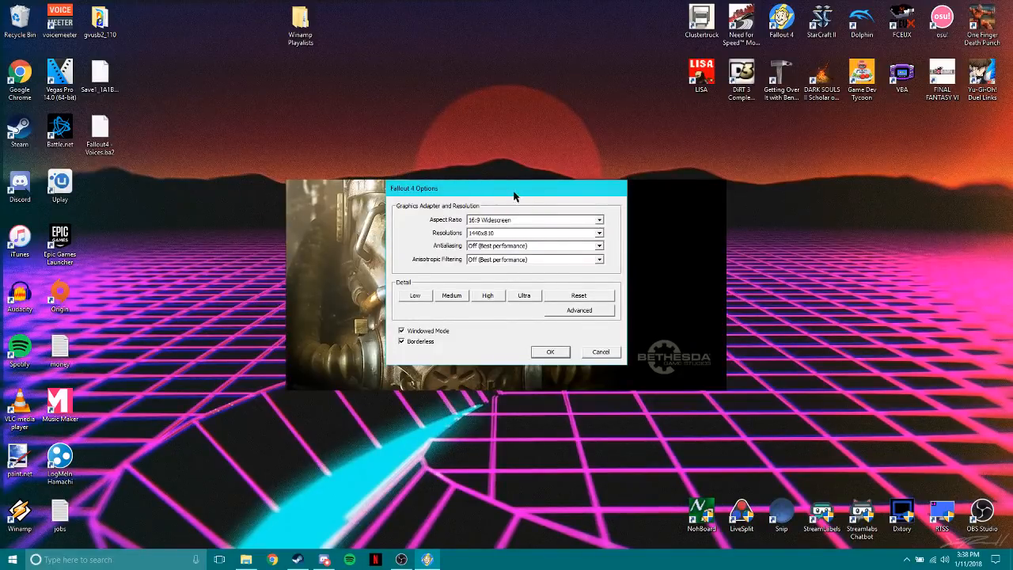
left_click_drag(515, 196, 551, 137)
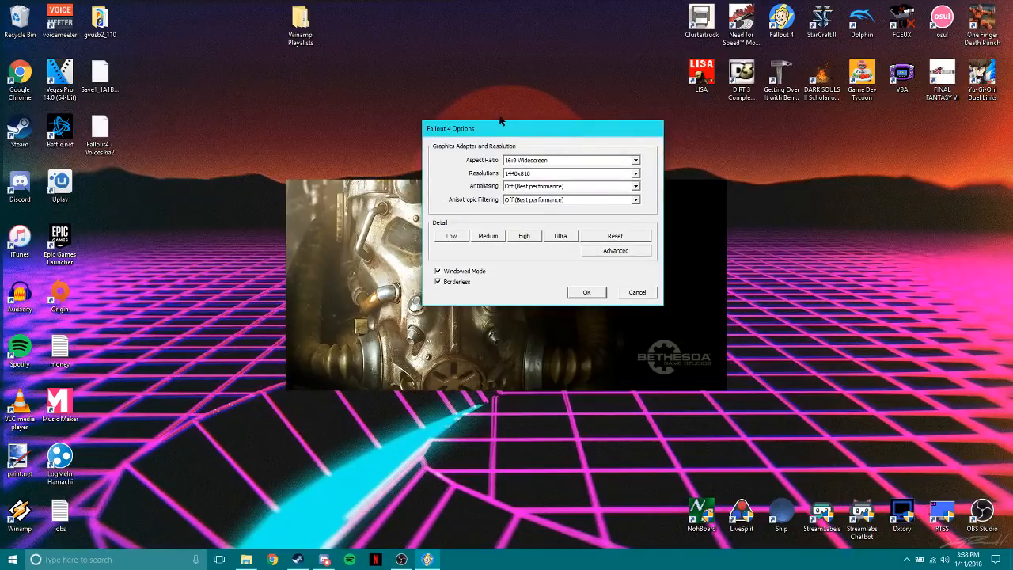
left_click(600, 252)
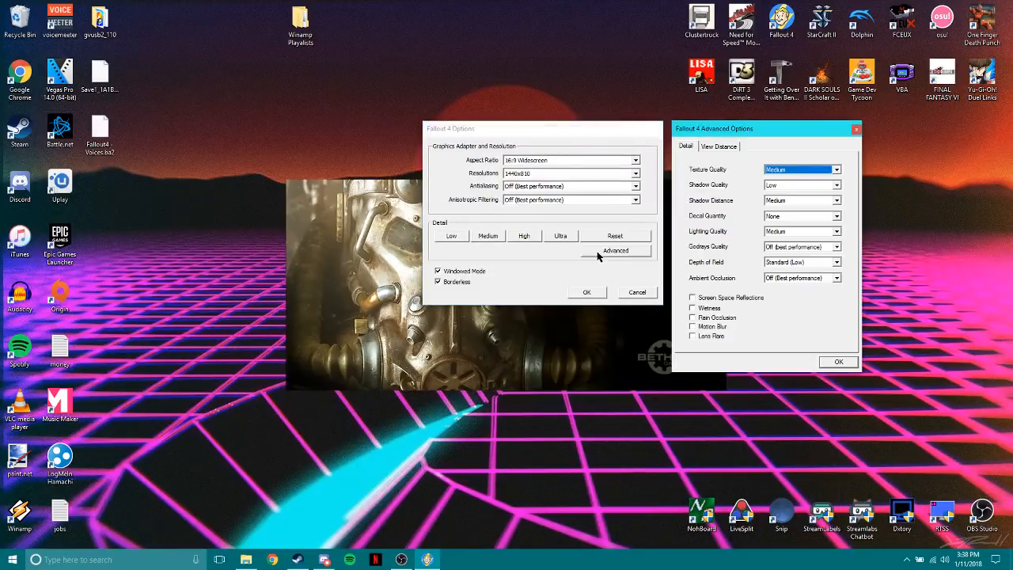
left_click(788, 264)
left_click(742, 263)
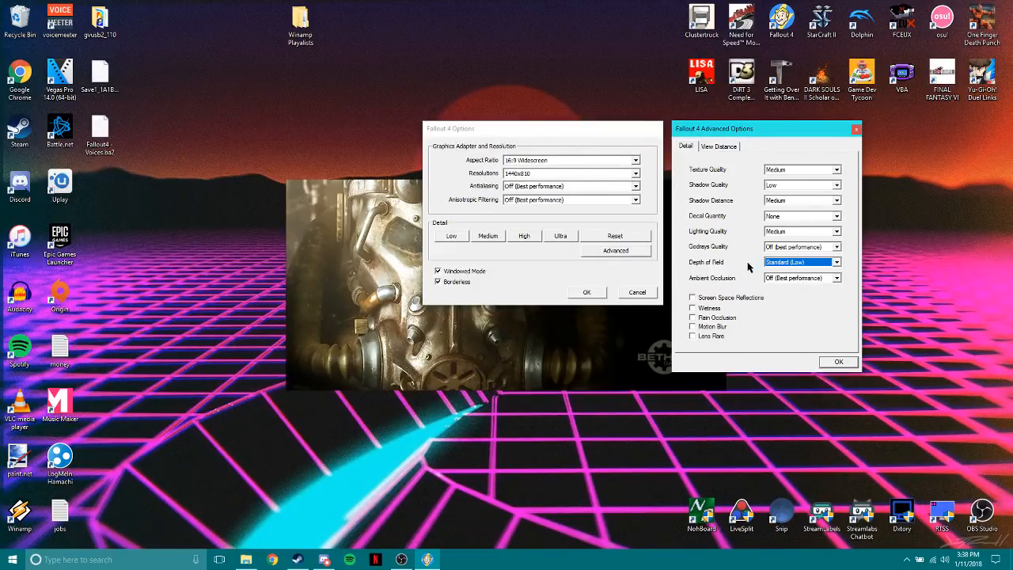
left_click(772, 279)
left_click(725, 262)
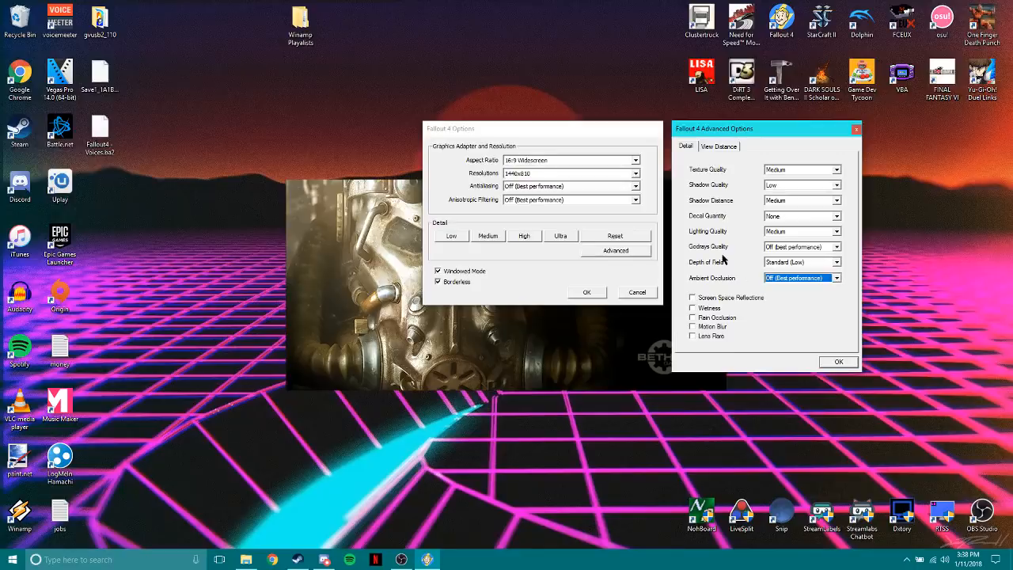
Check the advanced View Distance settings, then confirm both graphics options dialogs without changes.
left_click(718, 147)
left_click(685, 147)
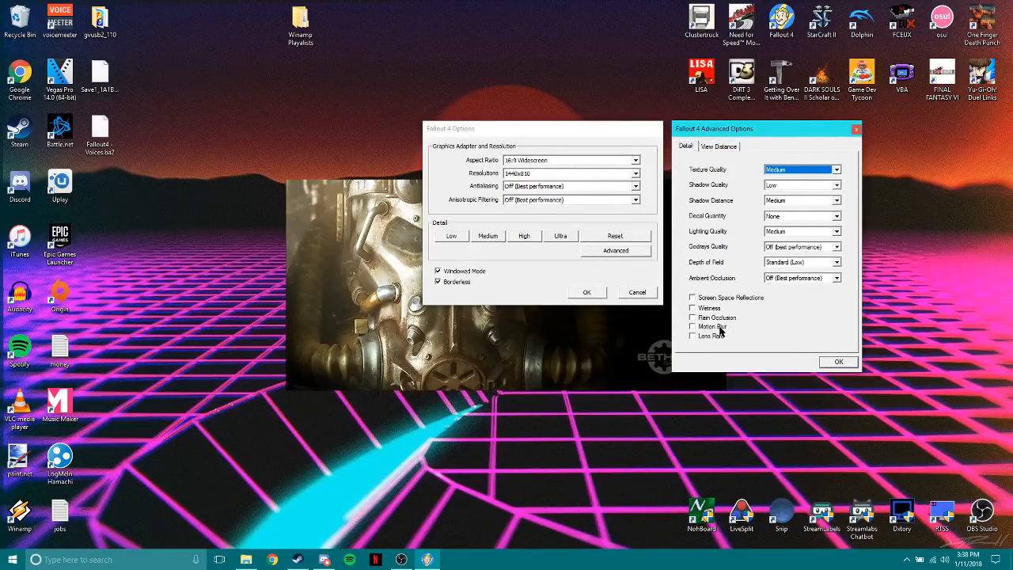
left_click(839, 362)
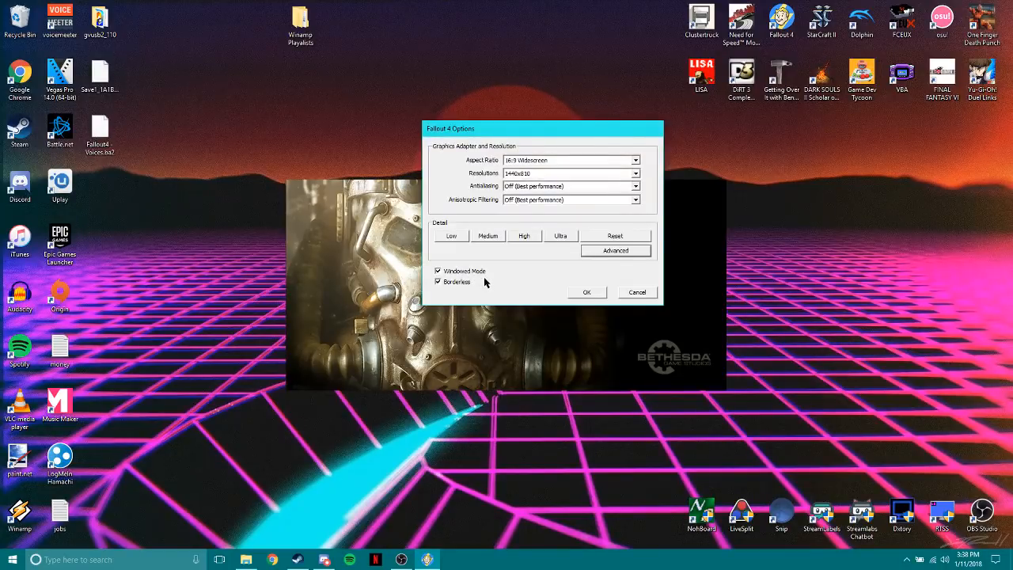
left_click(587, 292)
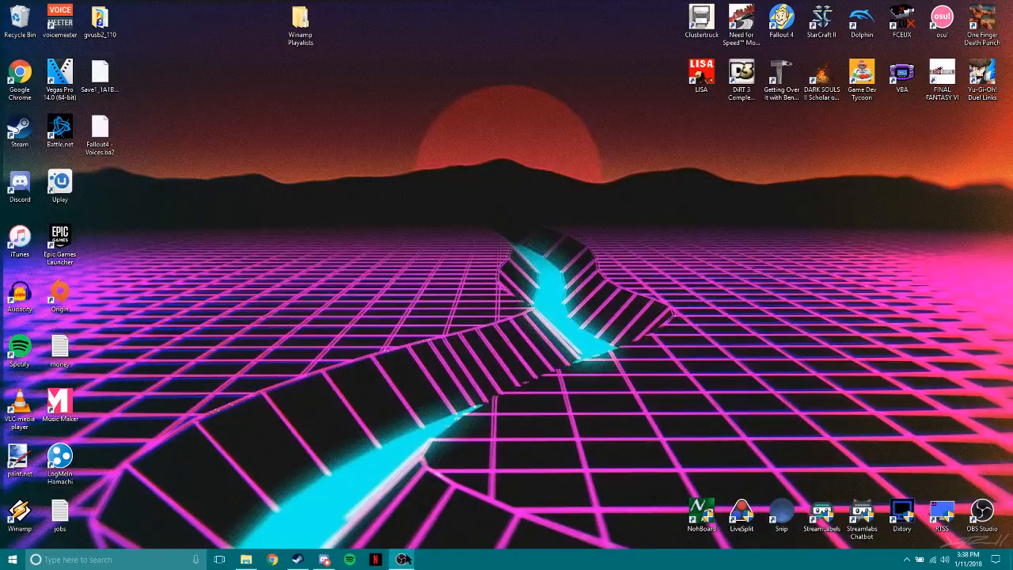
Switch to the OBS Studio window.
mouse_move(402, 559)
left_click(423, 506)
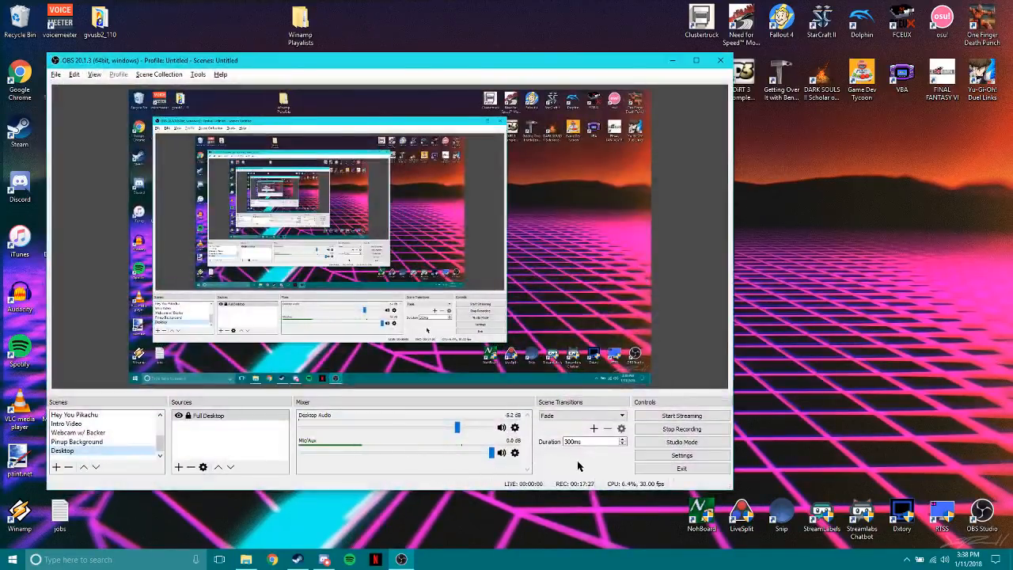